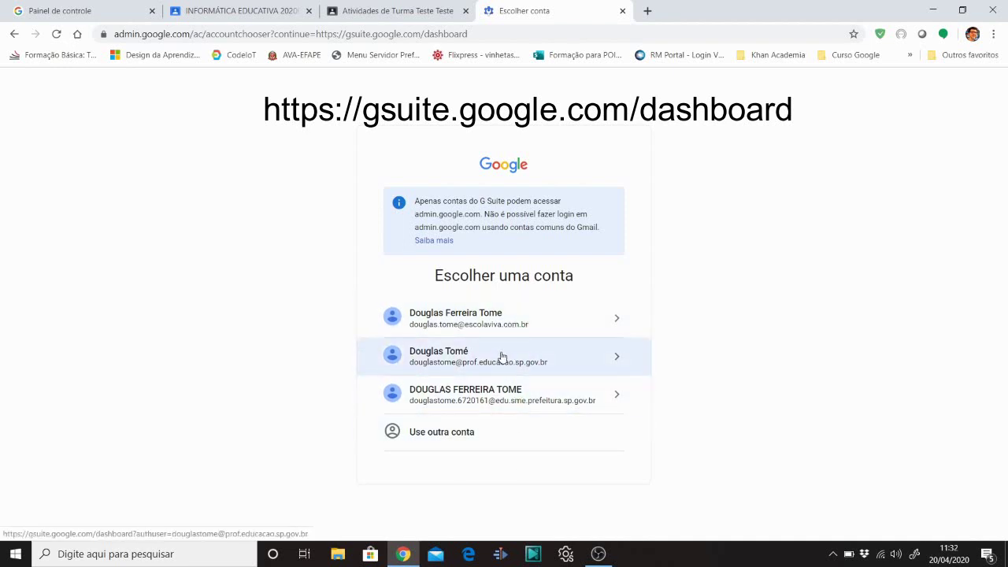
Step: Sign in to the G Suite dashboard with the edu.sme.prefeitura.sp.gov.br account and open Classroom
click(486, 400)
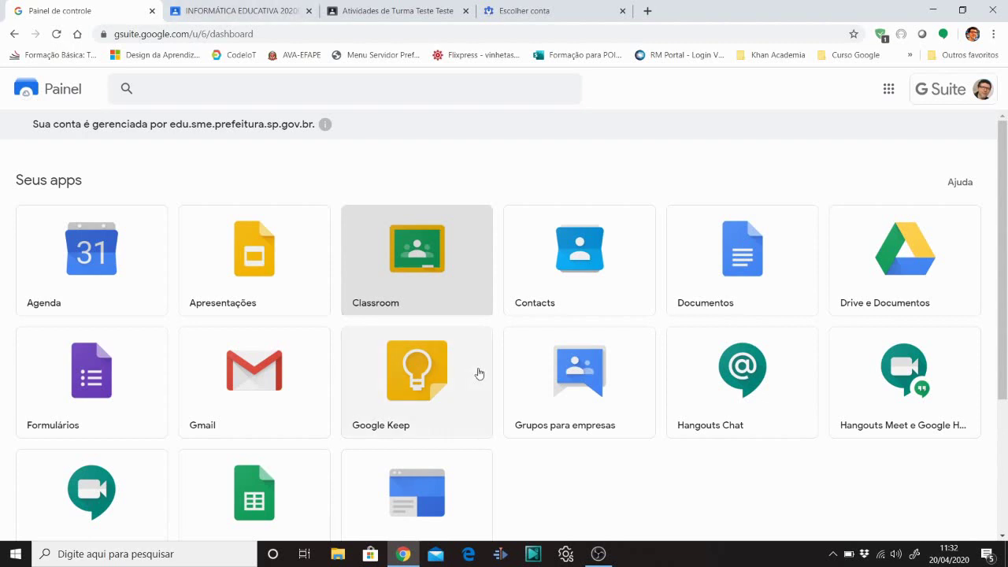
click(418, 258)
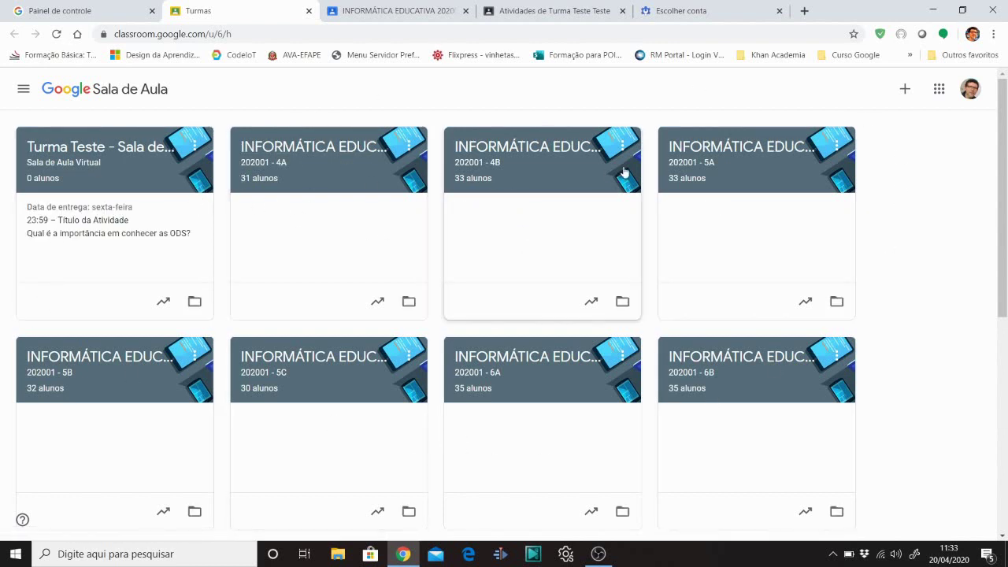
click(905, 91)
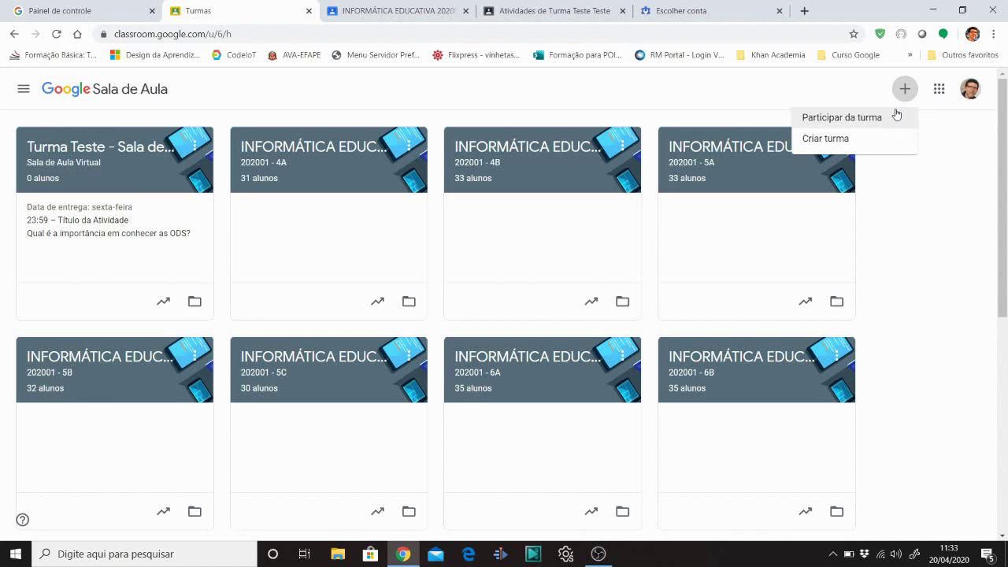
click(849, 139)
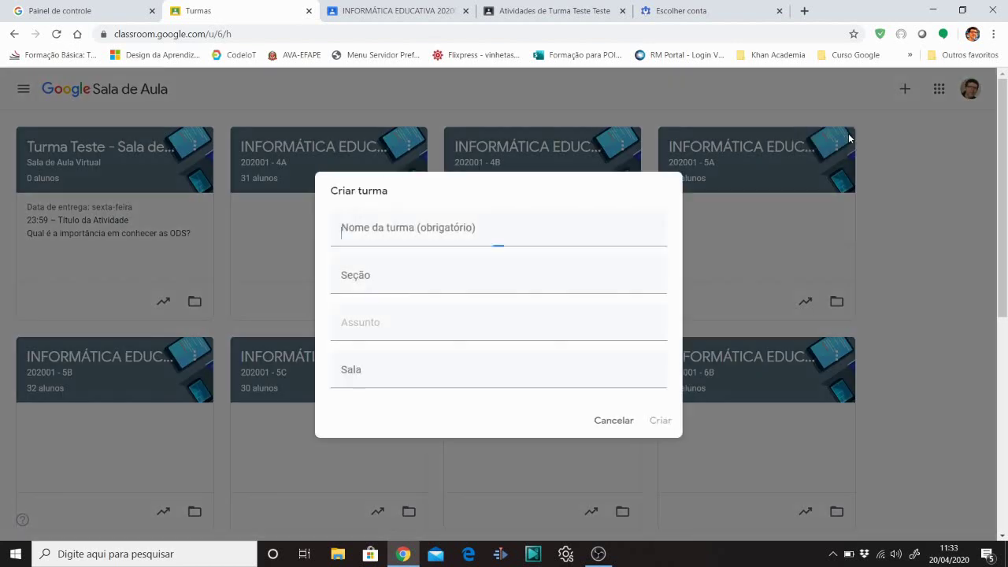
scroll(405, 244, down, 1)
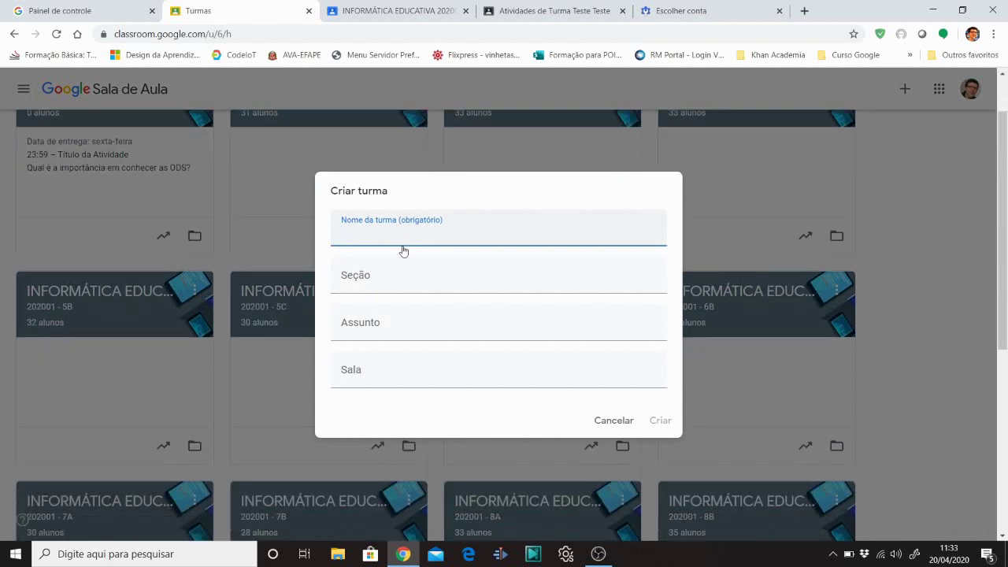
click(597, 422)
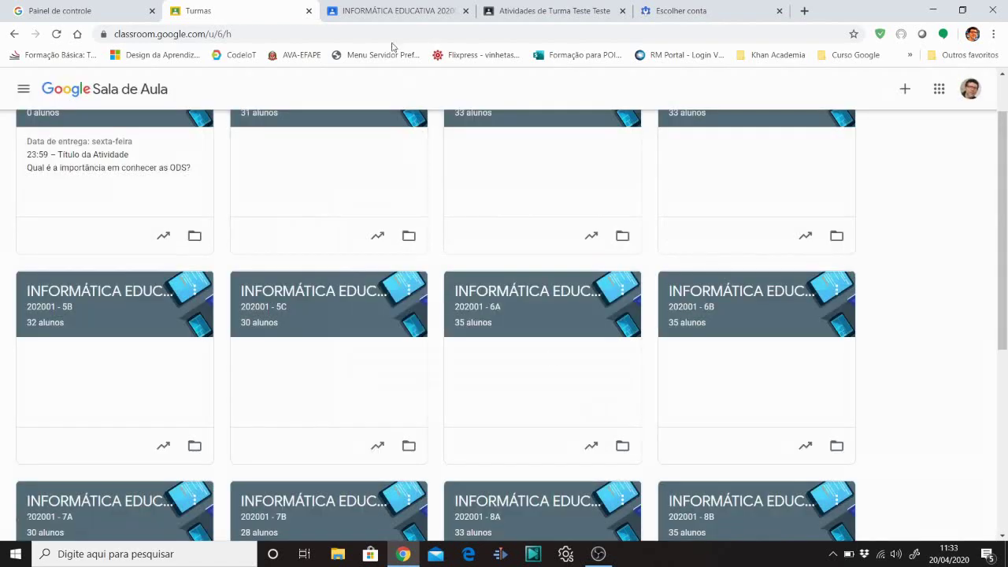
Step: Switch to the INFORMÁTICA EDUCATIVA 202001 - 4A class and review the announcement, question and activity posts in its stream
click(376, 6)
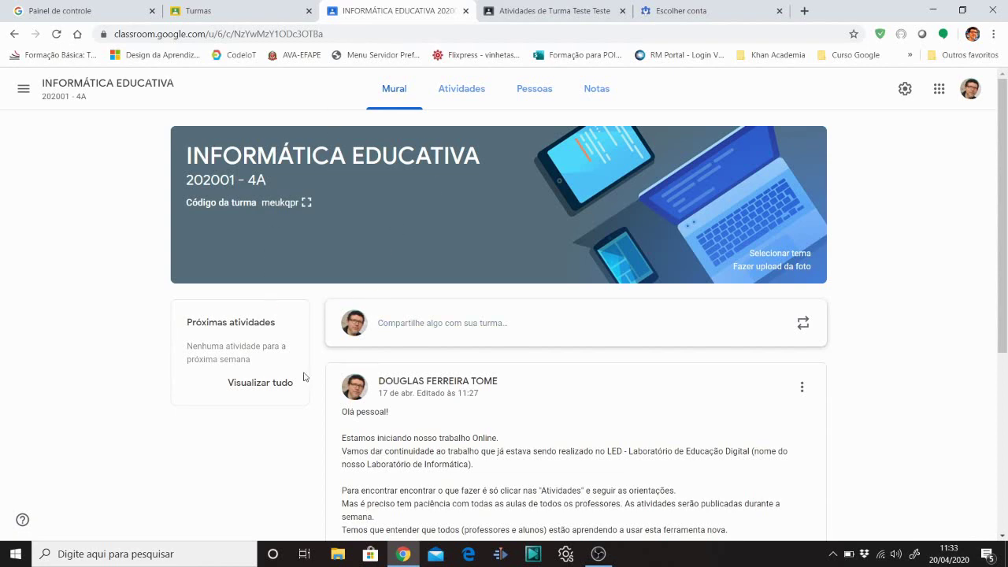
scroll(531, 290, down, 1)
scroll(524, 288, down, 3)
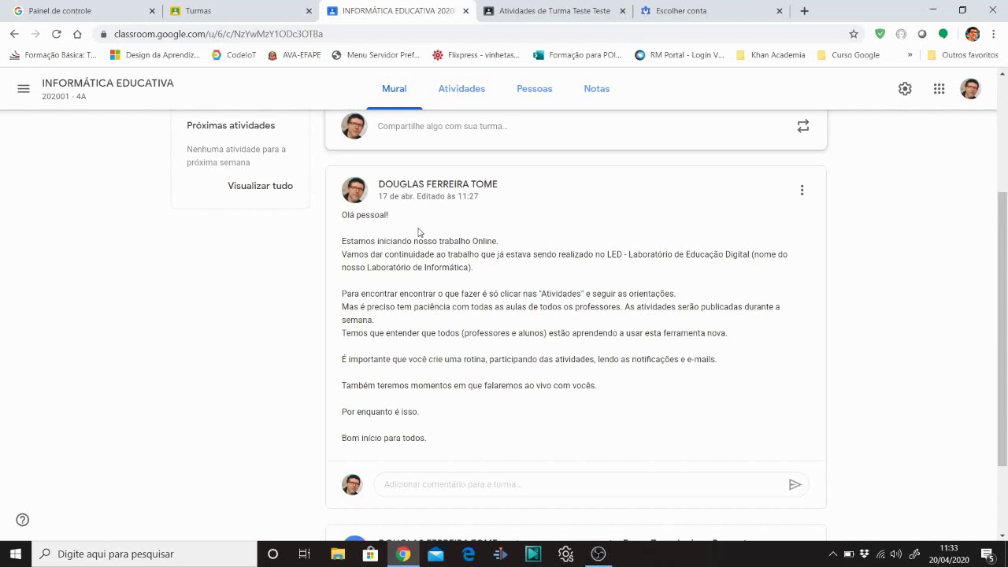
scroll(418, 232, down, 3)
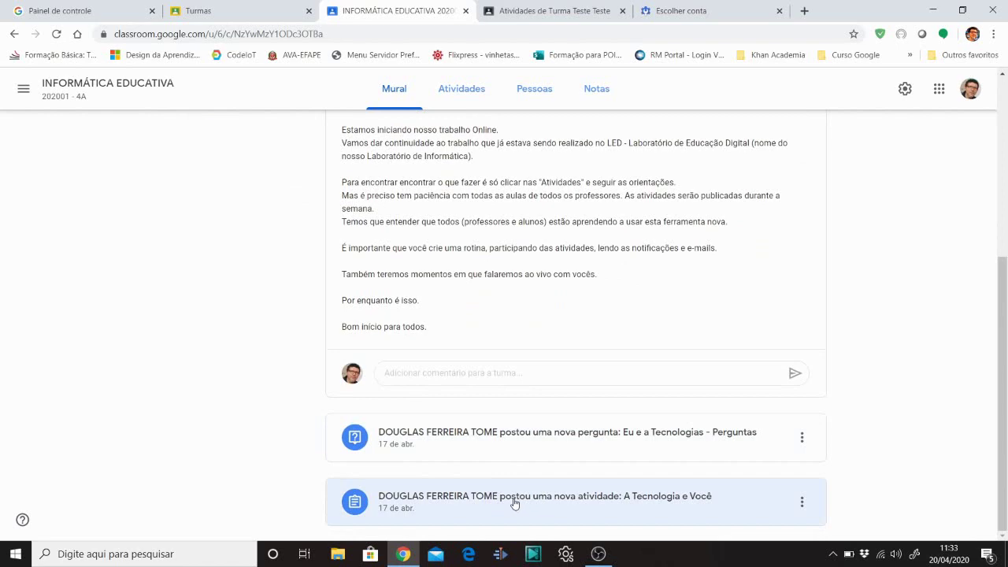
scroll(514, 502, up, 3)
scroll(513, 499, down, 3)
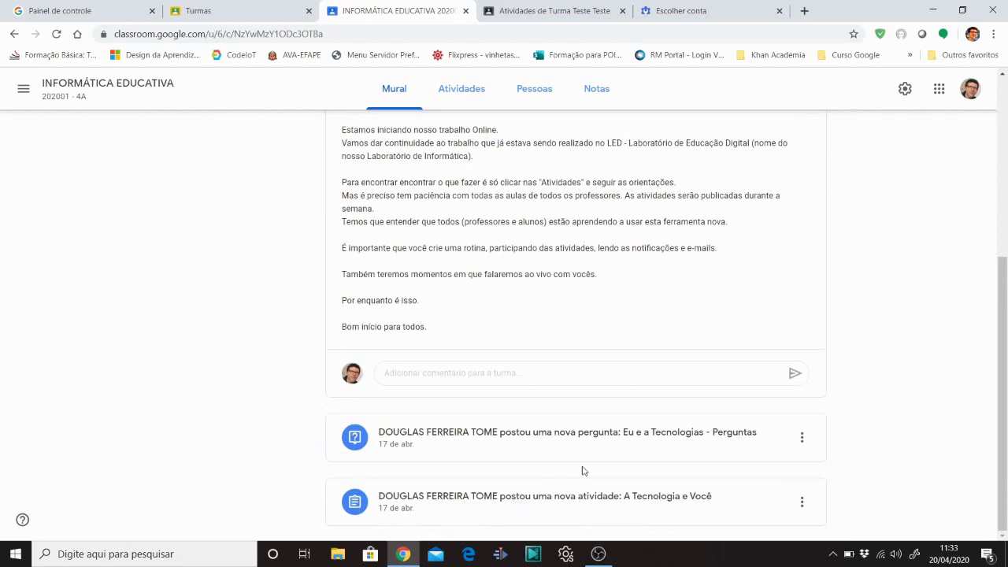
scroll(581, 468, up, 2)
scroll(524, 447, up, 2)
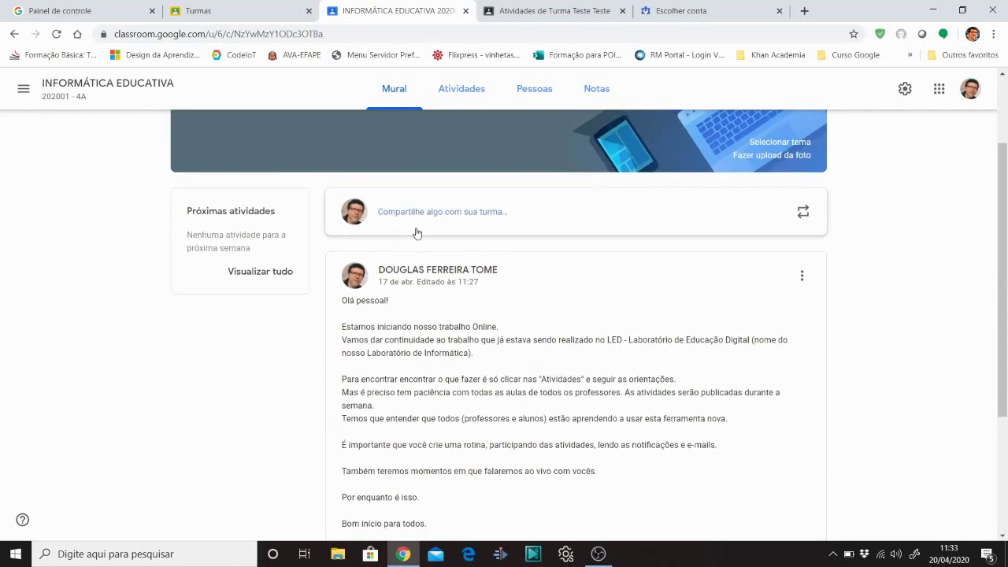
Step: Move the question post "Eu e a Tecnologias - Perguntas" to the top of the class stream
scroll(416, 233, down, 3)
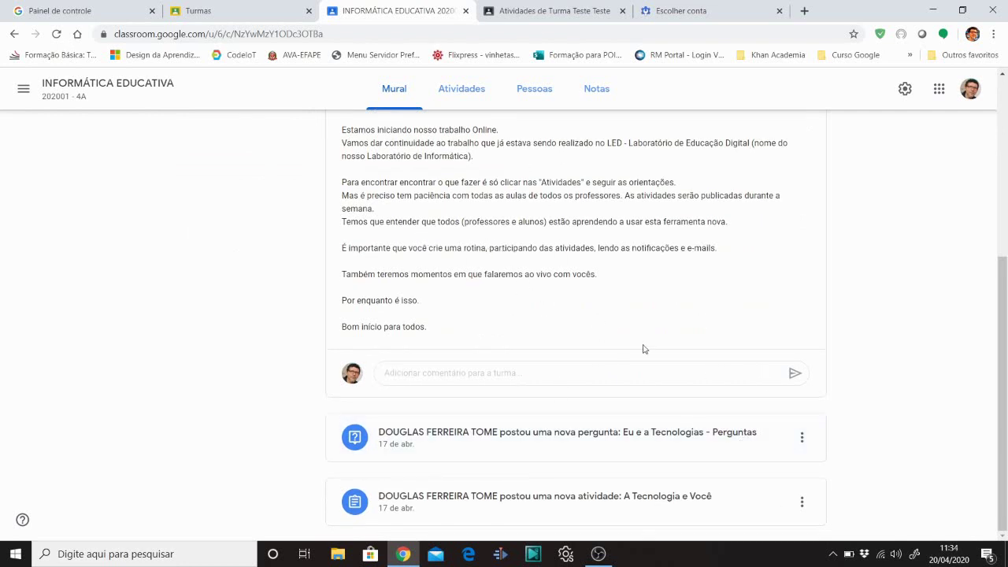
click(802, 438)
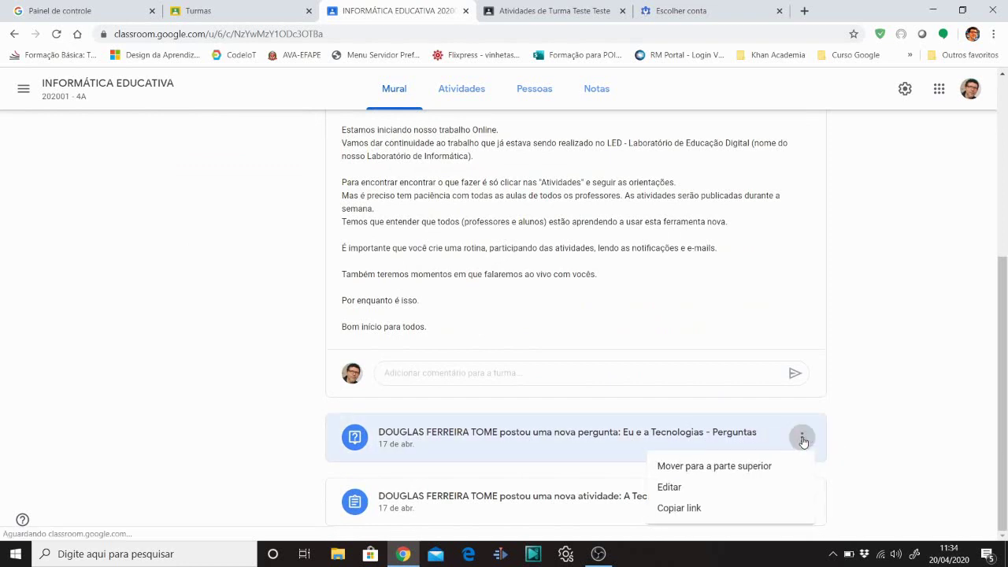
click(763, 467)
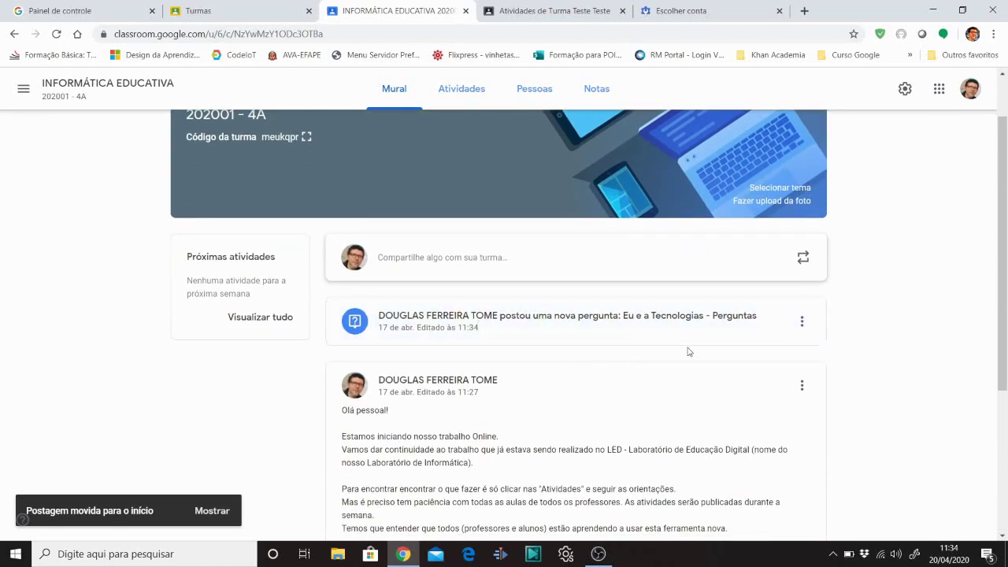
Step: Move the welcome announcement beginning "Olá pessoal!" back to the top of the class stream
scroll(542, 331, down, 2)
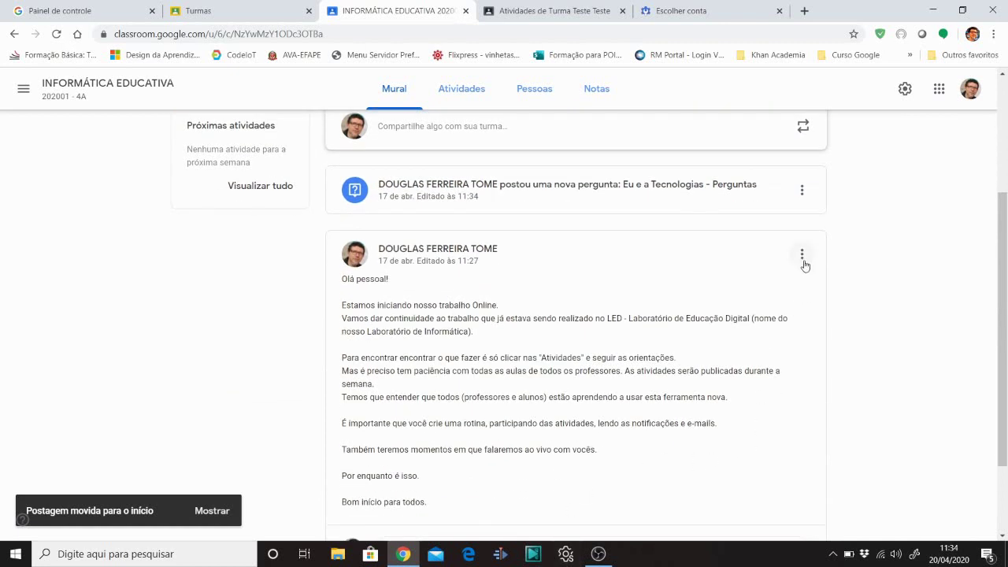
click(804, 261)
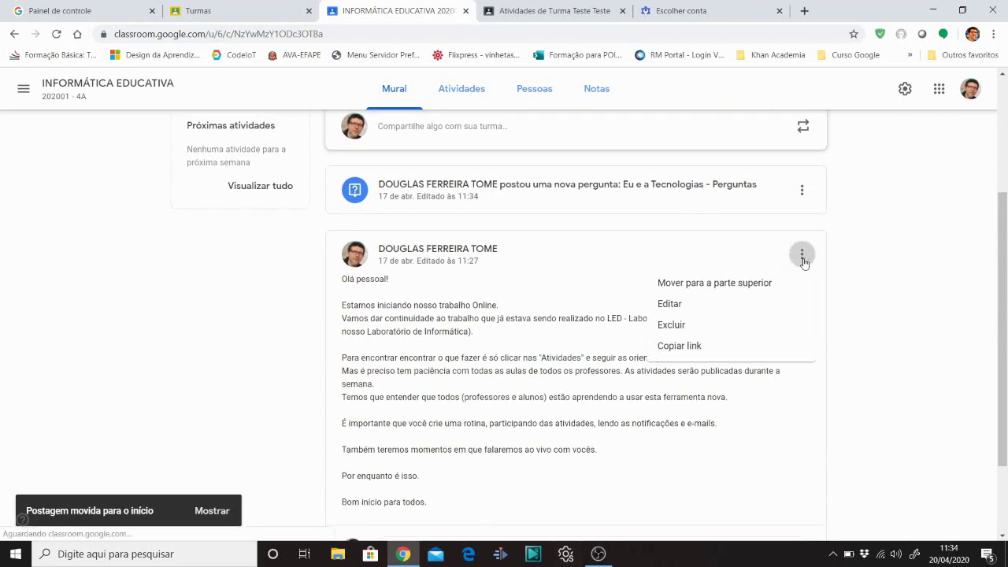
click(767, 284)
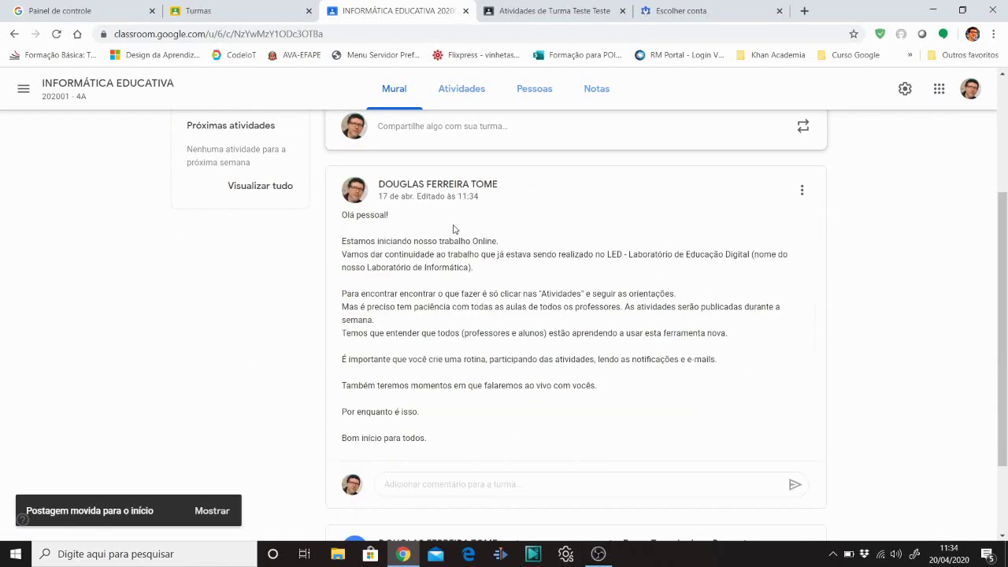
Step: Display the 4A class code enlarged from the class banner, and close the enlarged view
scroll(453, 230, up, 2)
scroll(429, 221, up, 1)
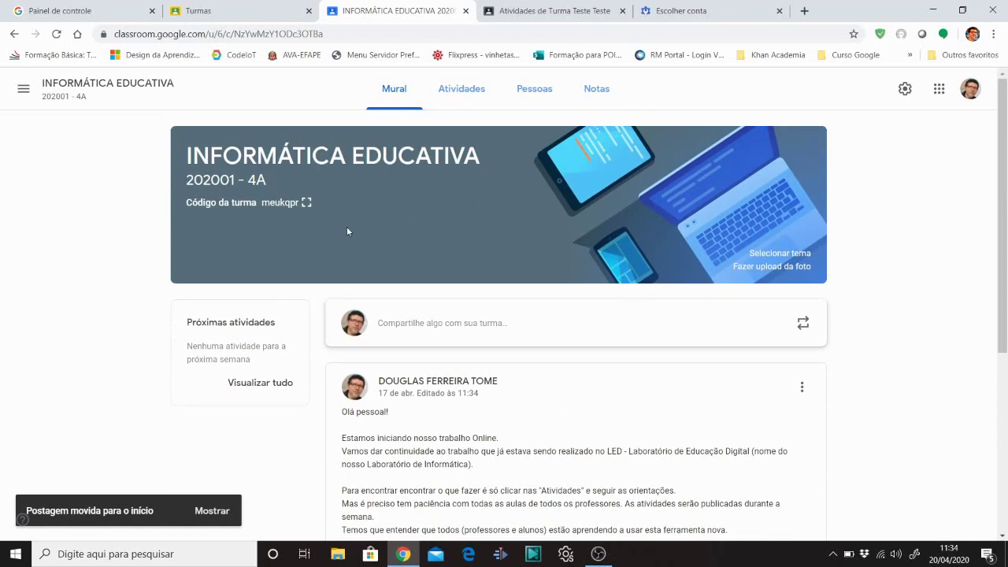
scroll(347, 231, down, 3)
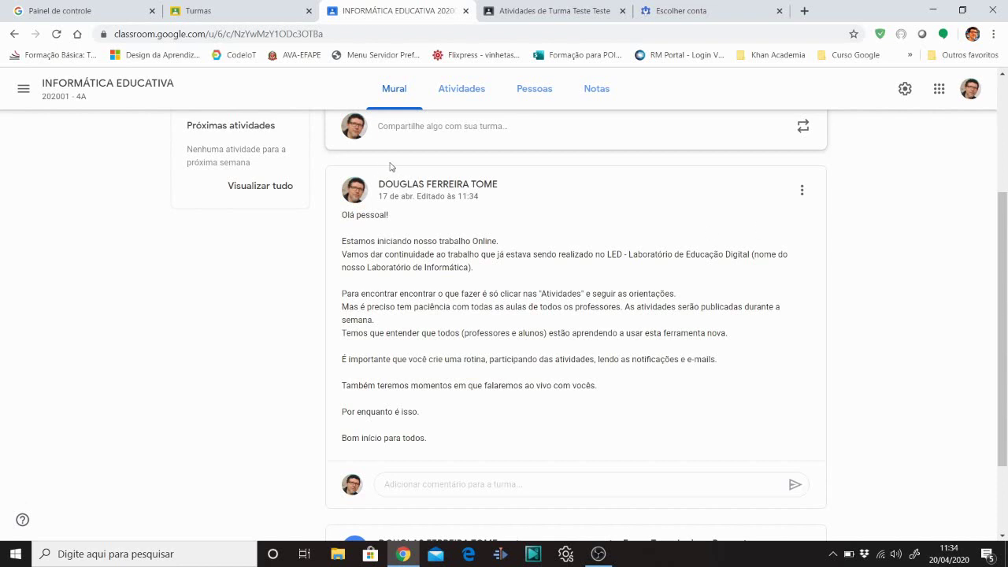
scroll(350, 153, up, 3)
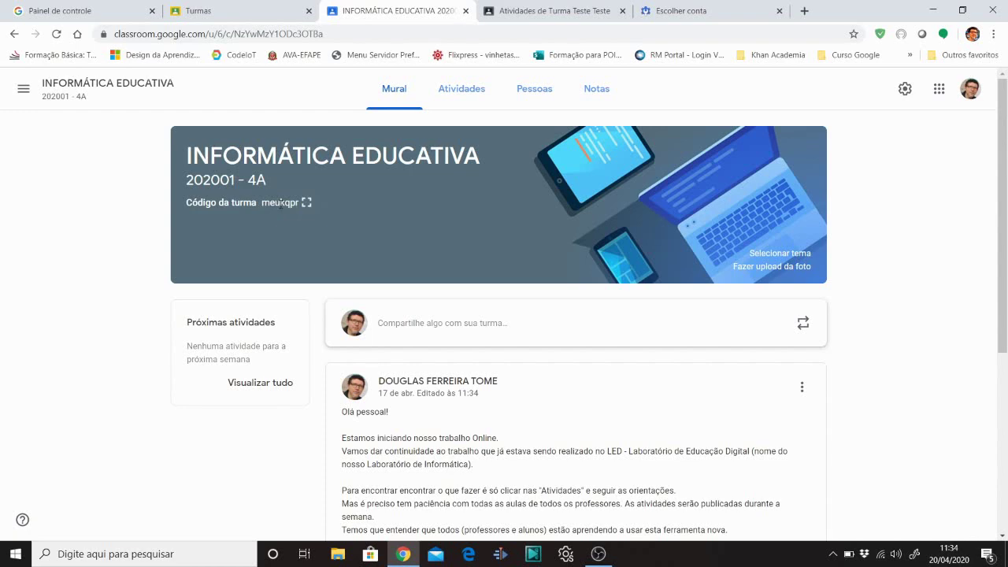
click(306, 203)
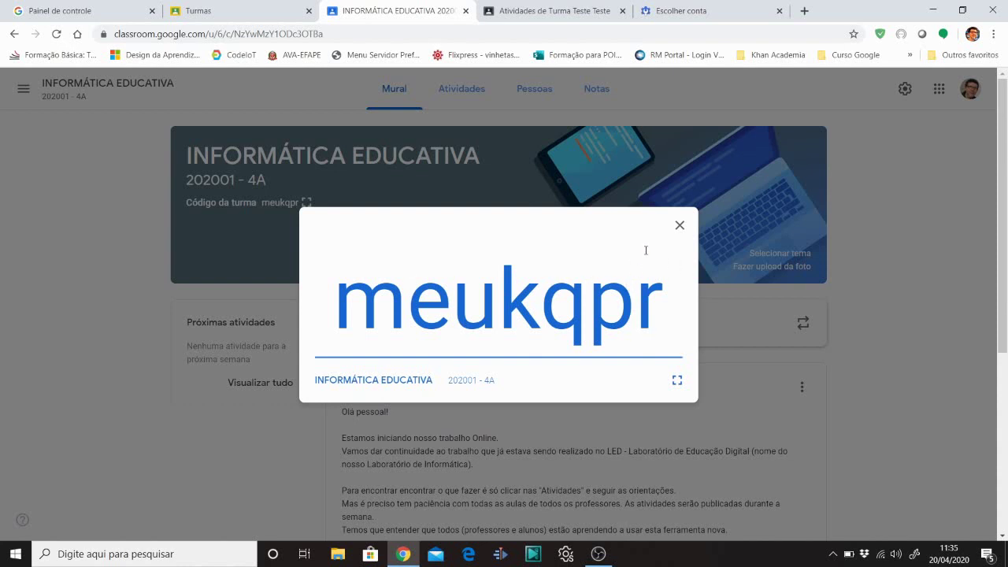
click(680, 228)
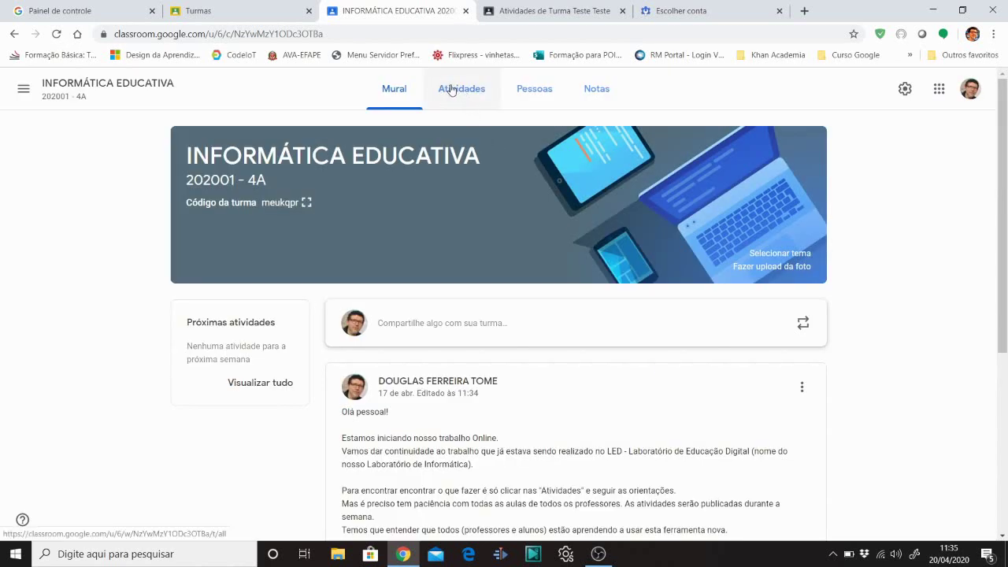
Step: Create a new activity in the Turma Teste class and title it "Começando o Trabalho"
click(534, 10)
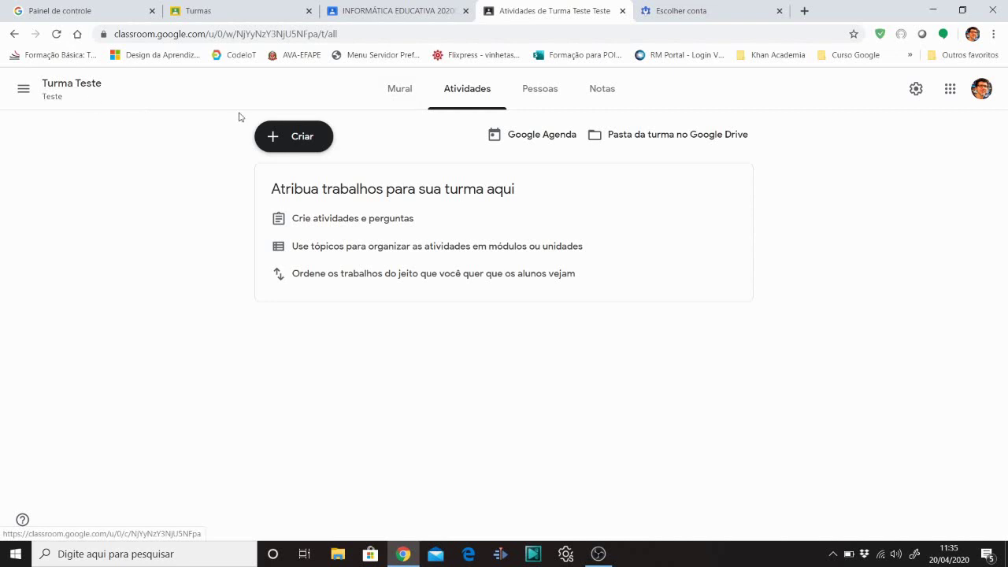
click(294, 148)
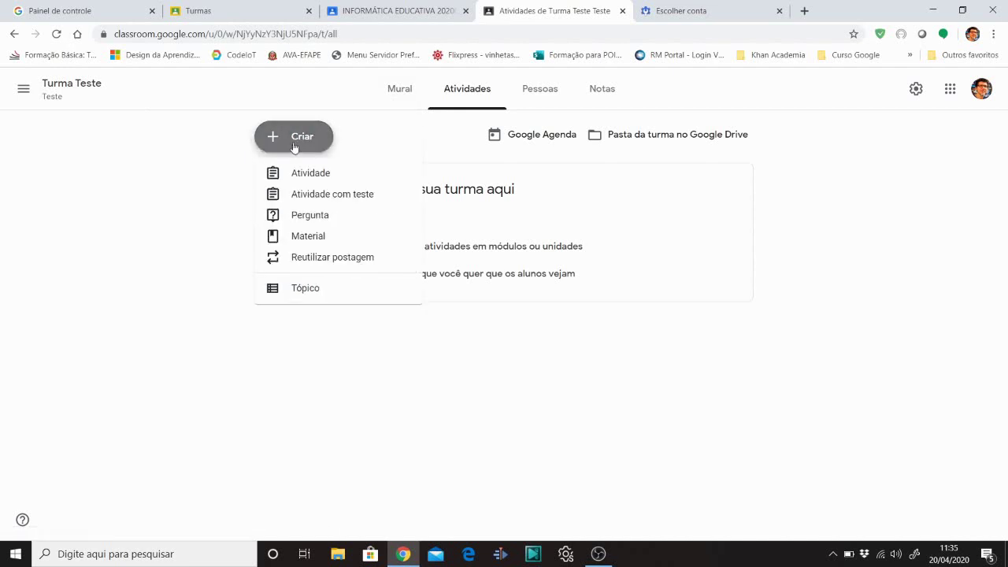
click(300, 179)
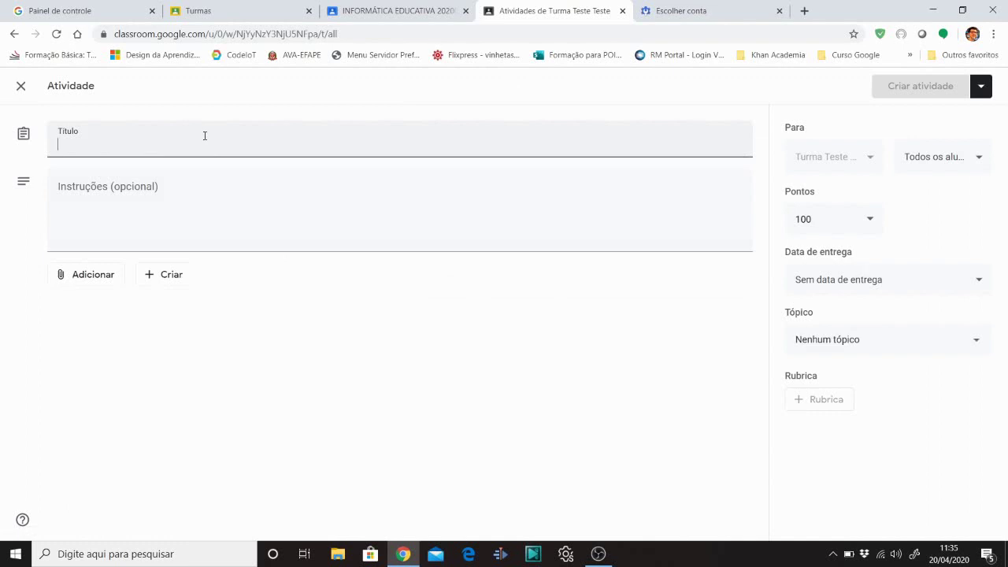
text(Começand)
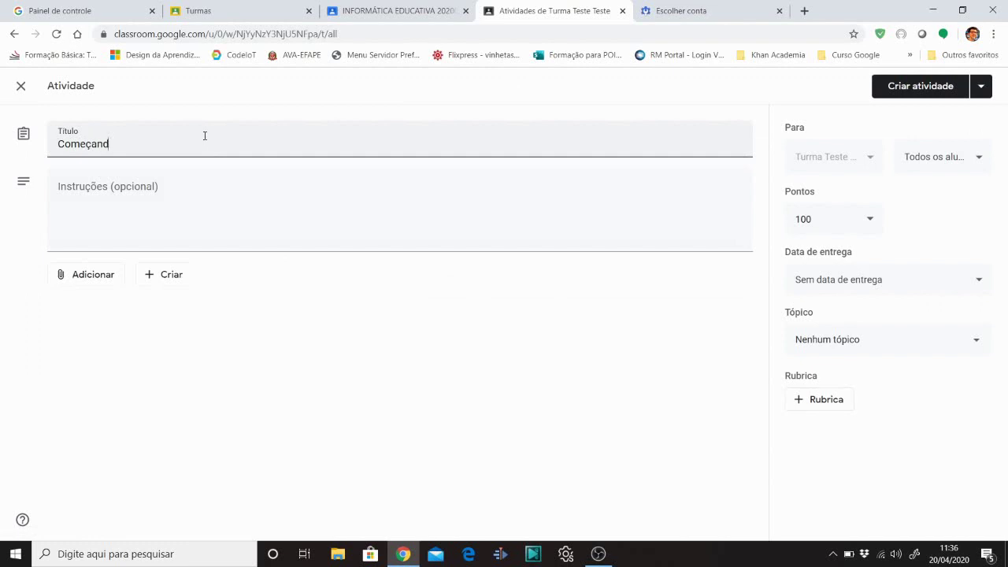
text(o o Trabalho)
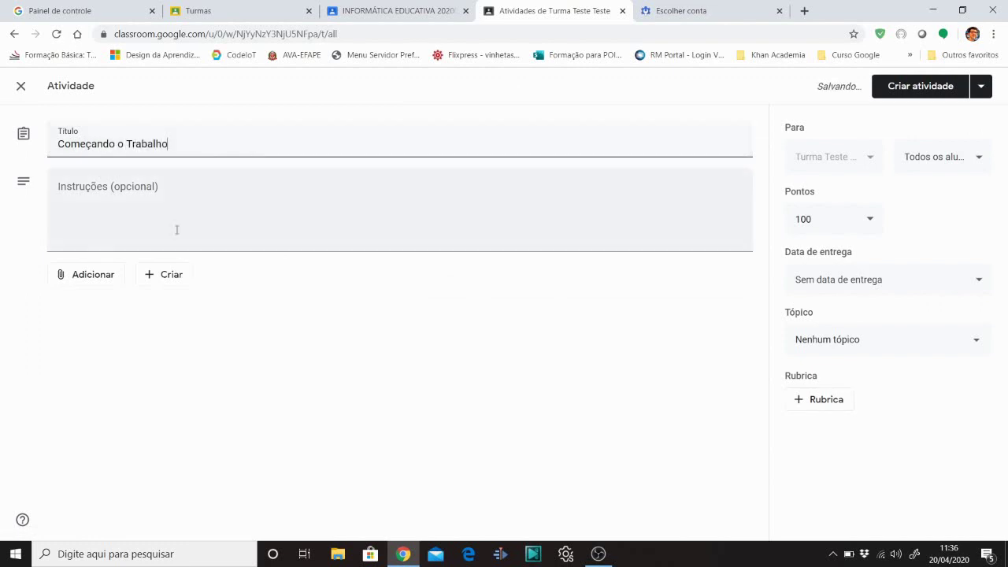
Step: Enter the activity instructions "Vamos assistir ao vídeo abaixo." and, on a new line, "Em seguida, responda o teste sobre o vídeo."
click(156, 222)
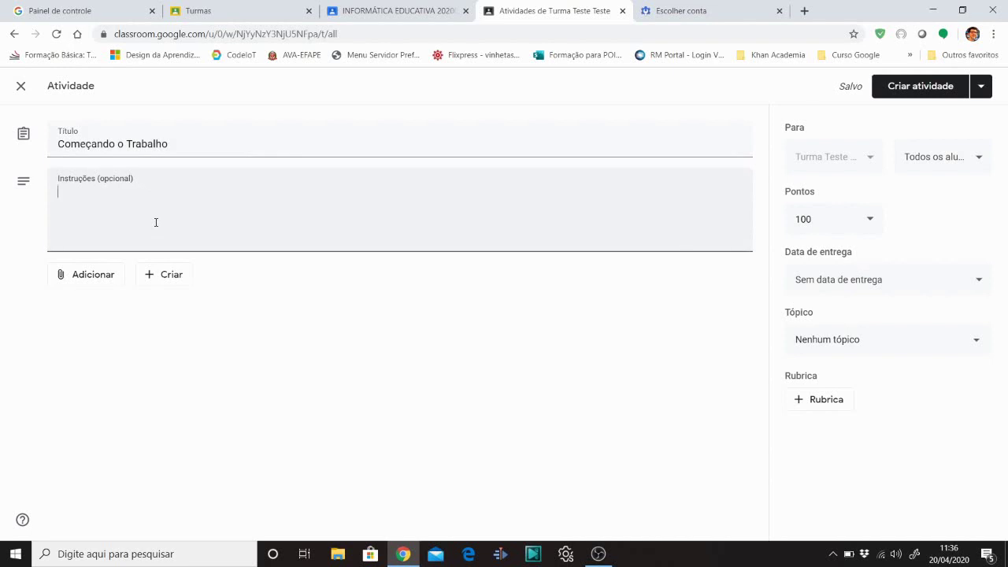
text(Vamos assistir ao )
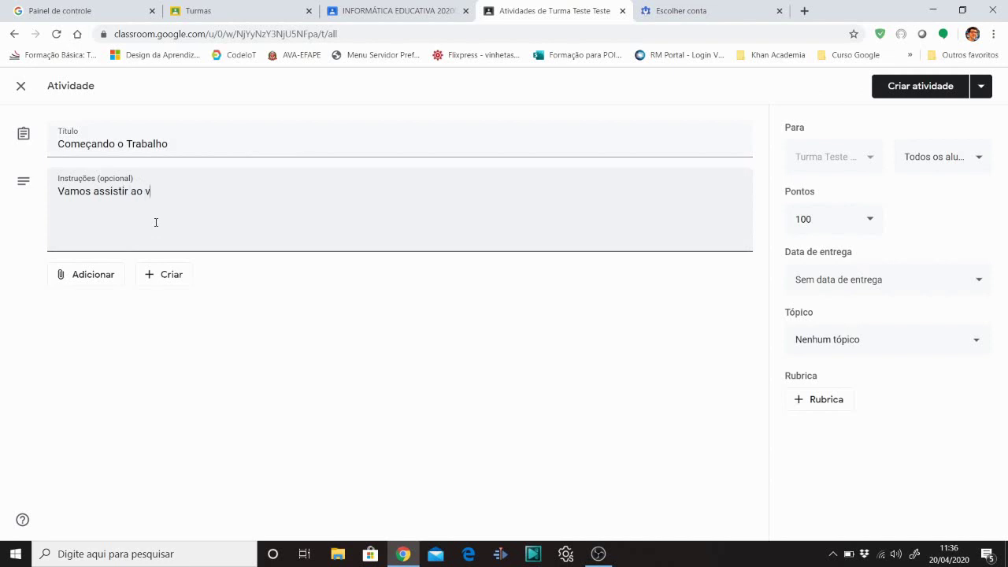
text(vídeo)
text( abaixo. Em se)
text(gui)
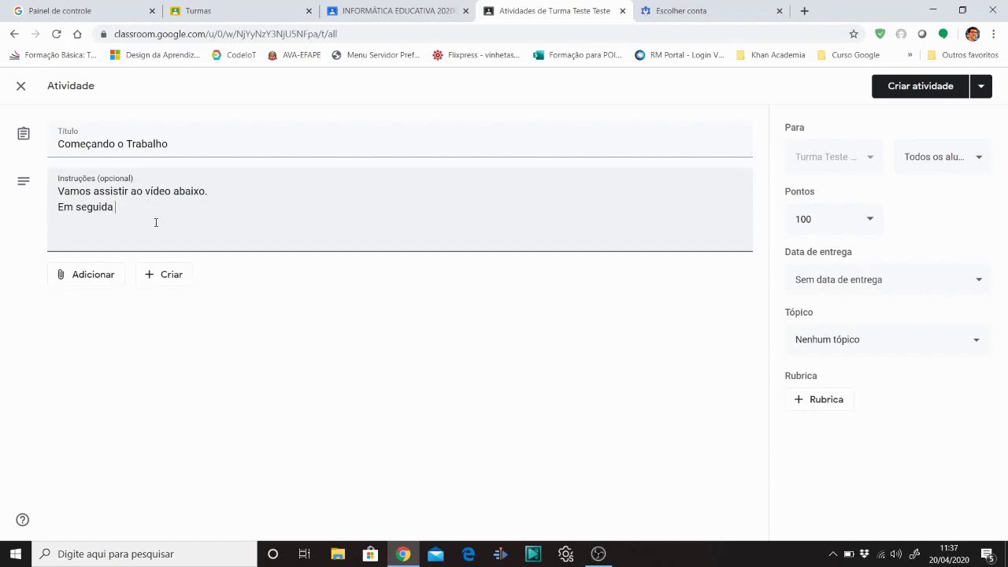
text(da, responda o teste sobre o vídeo.)
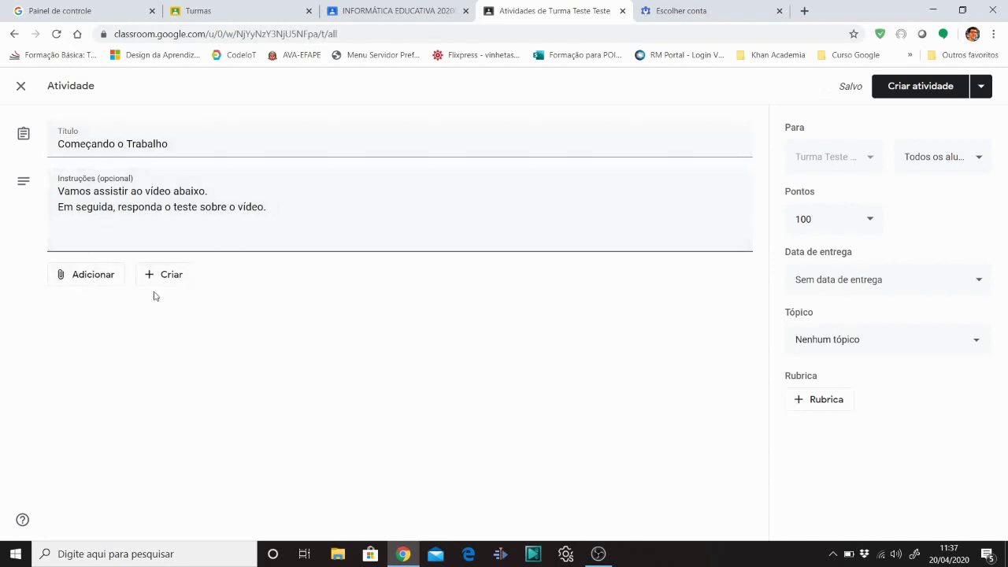
Step: Show the activity's attachment options, and load youtube.com in the browser tab holding the account chooser
click(94, 275)
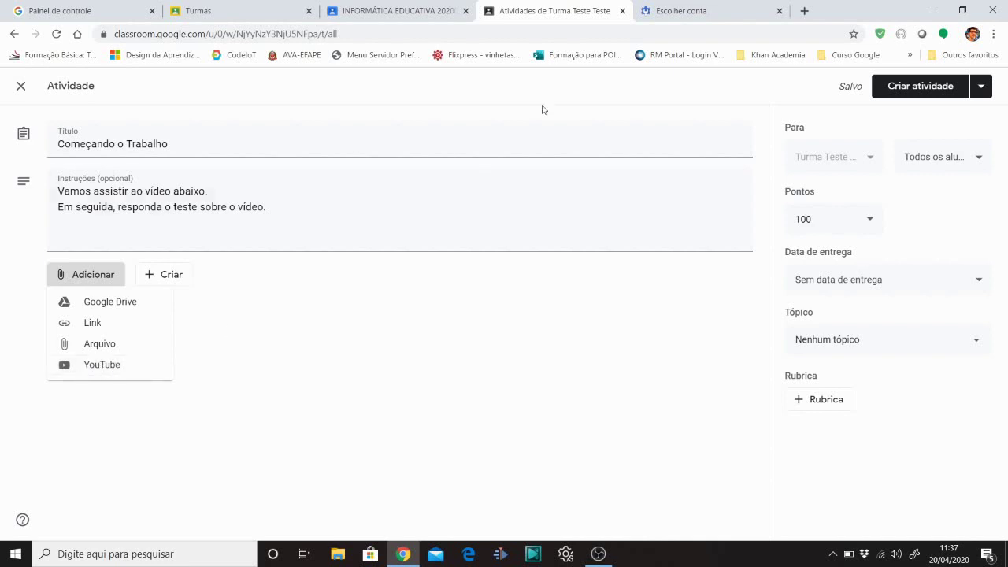
click(699, 10)
click(646, 31)
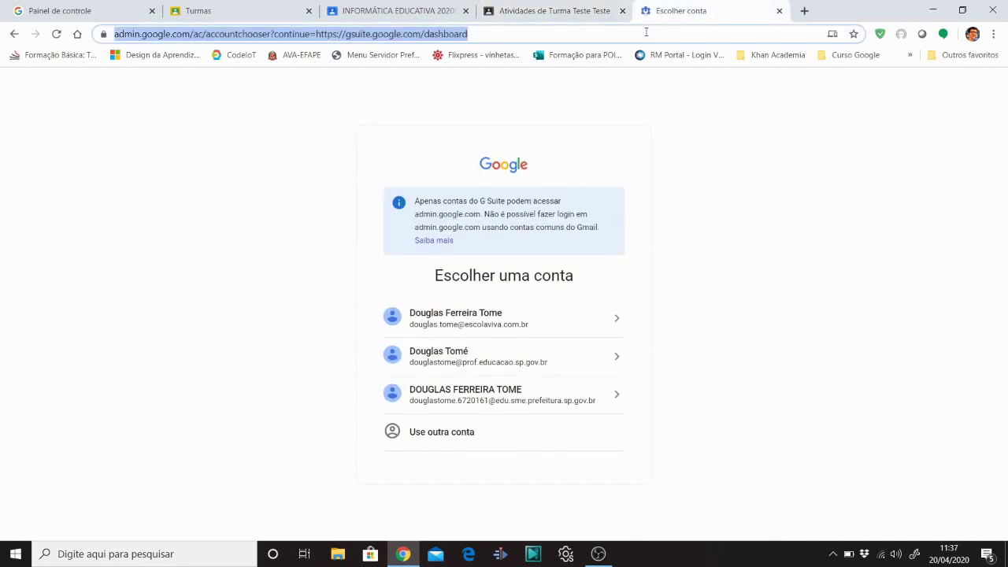
text(youtube.com)
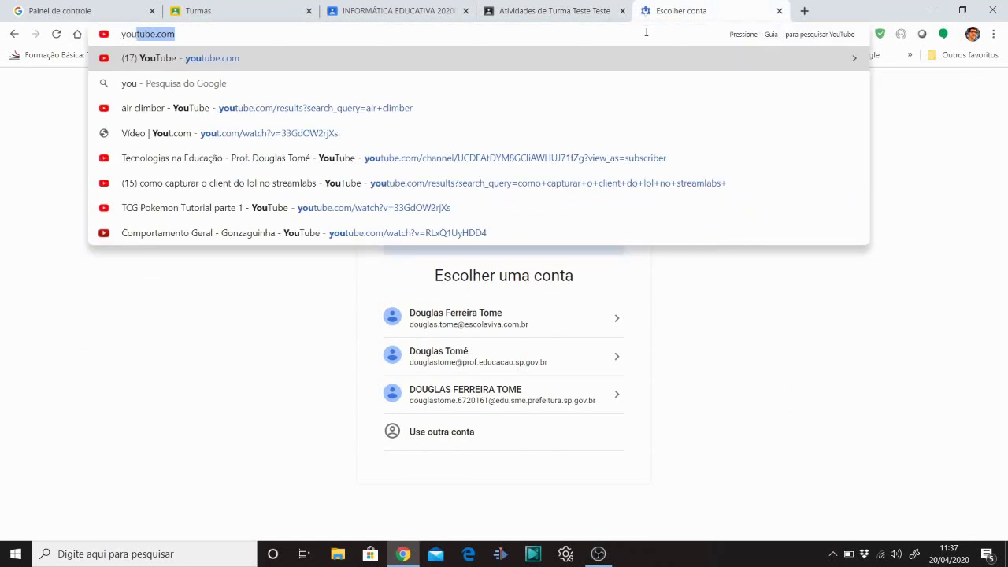
key(Return)
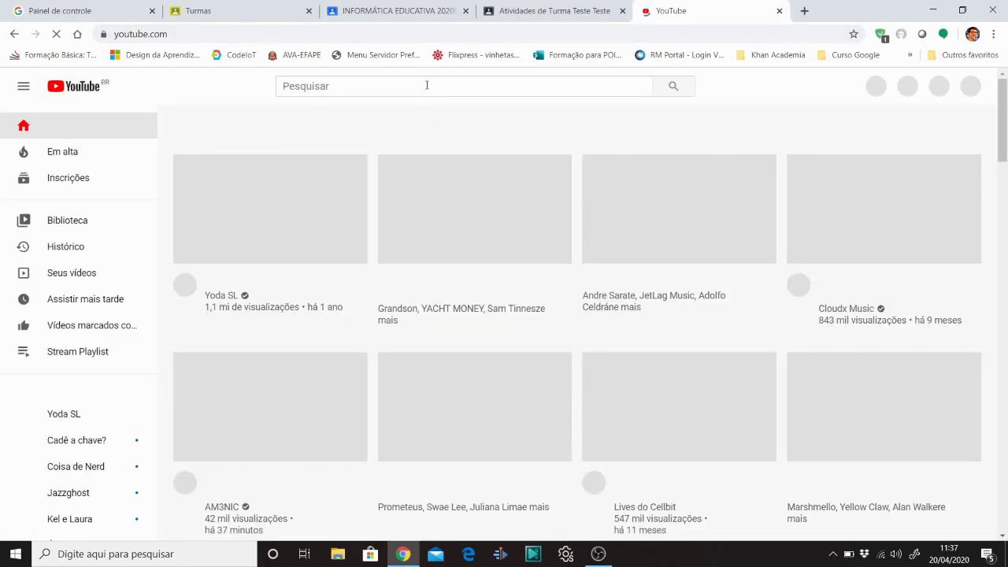
Step: Search YouTube for "ods objetivos desenvolvimento sustentável"
click(427, 85)
text(od)
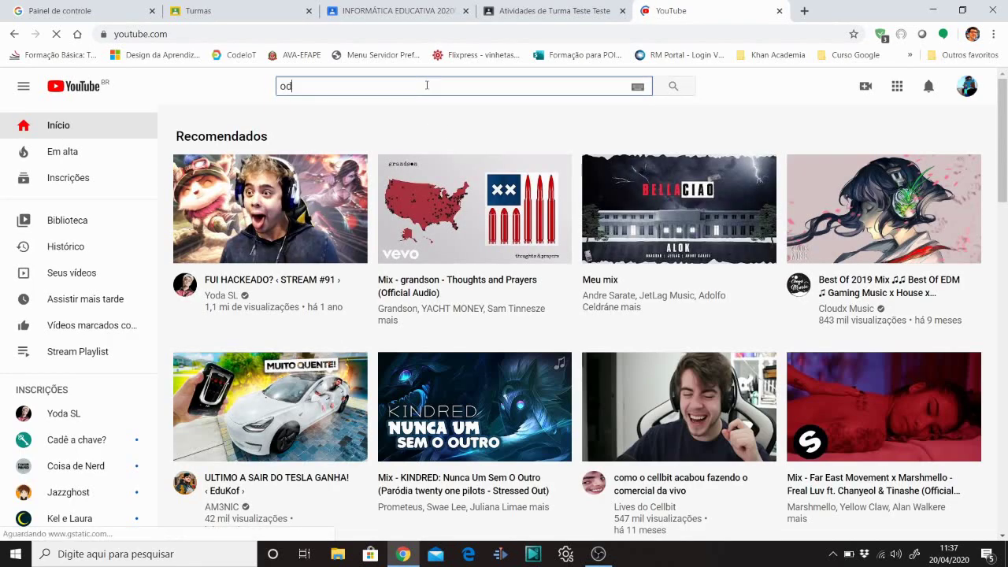
text(s obje)
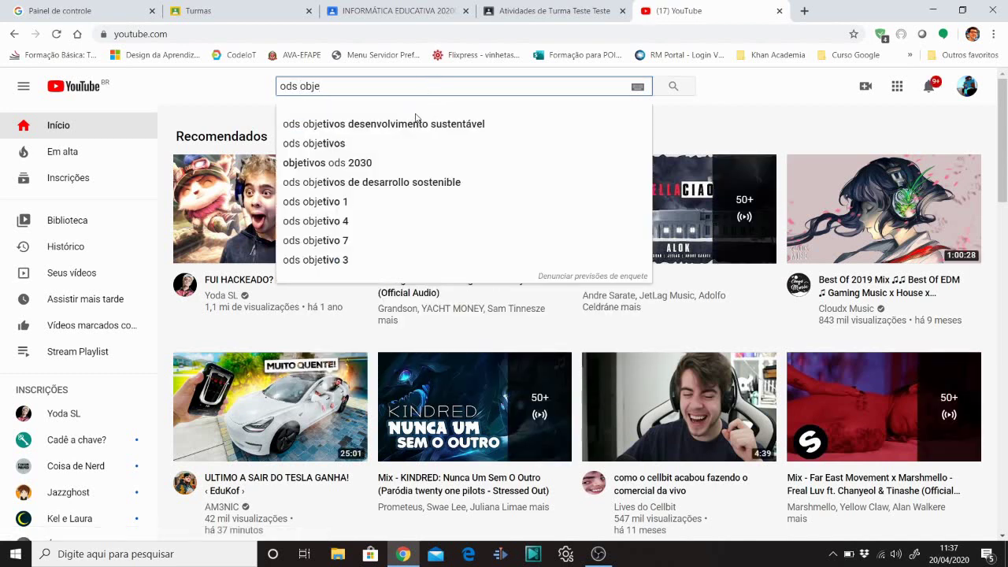
click(417, 118)
click(393, 89)
click(389, 122)
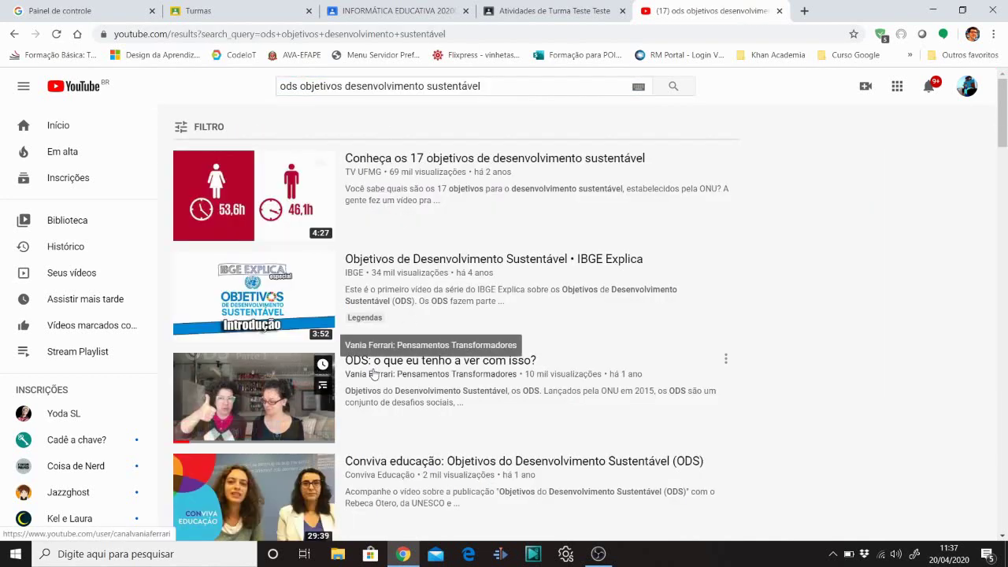
Step: Open the video "Objetivos de Desenvolvimento Sustentável • IBGE Explica" from the results, pause it, and copy its web address
scroll(370, 376, down, 3)
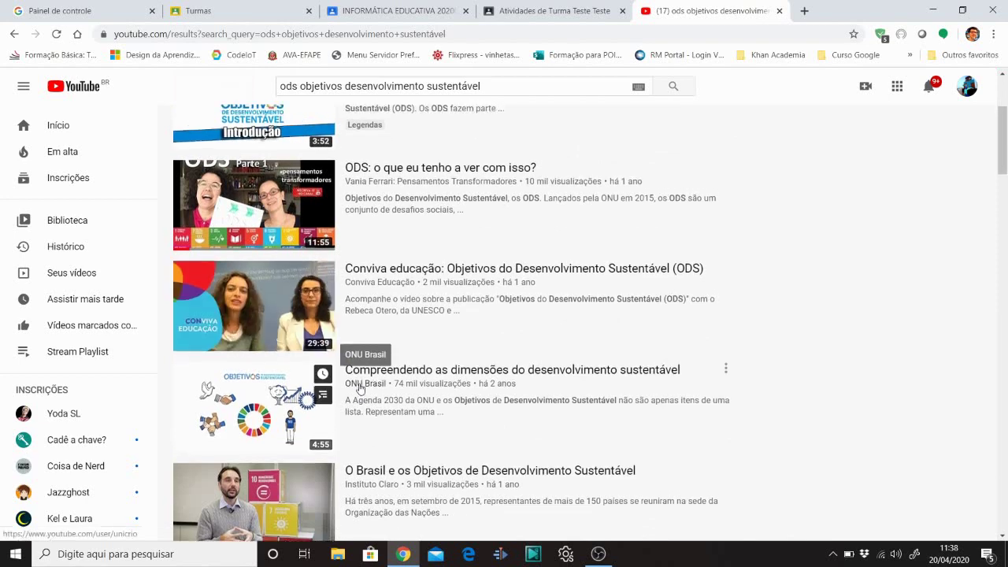
scroll(360, 386, up, 1)
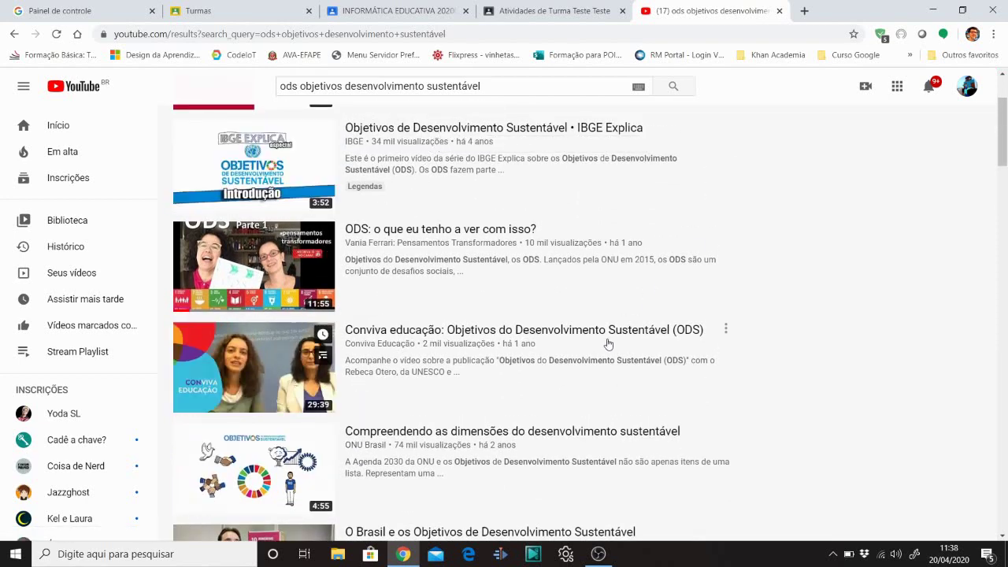
click(486, 152)
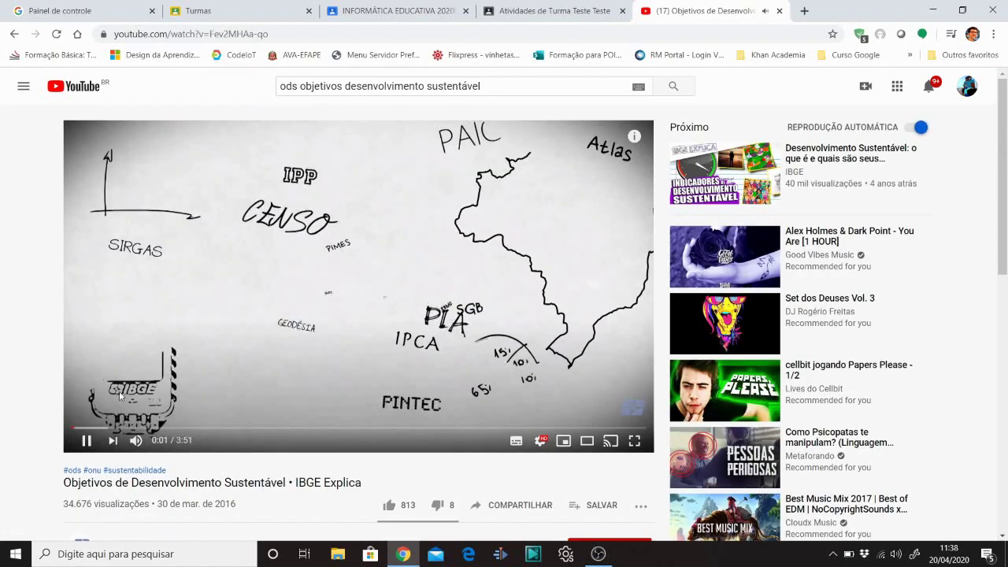
click(83, 443)
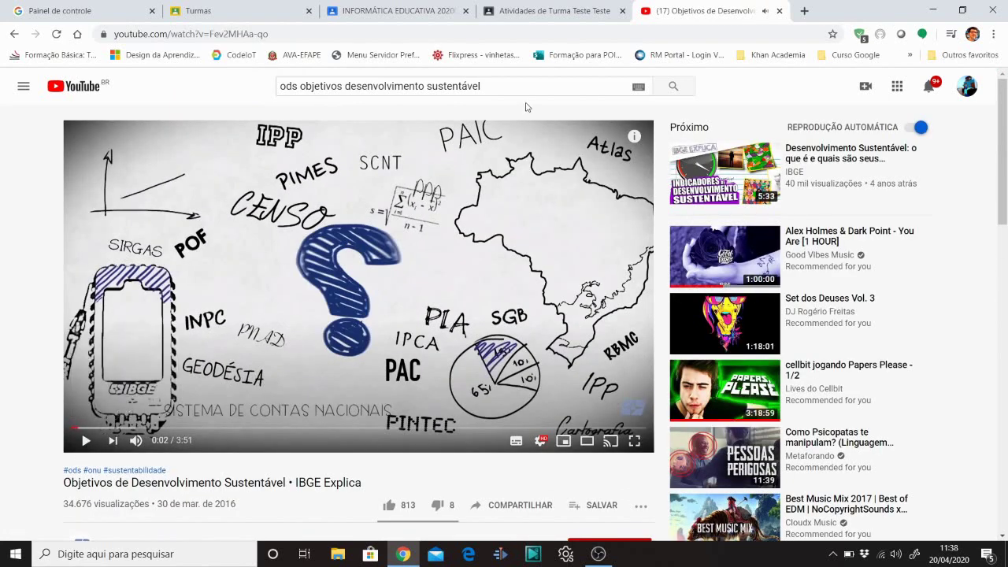
drag(272, 31, 114, 34)
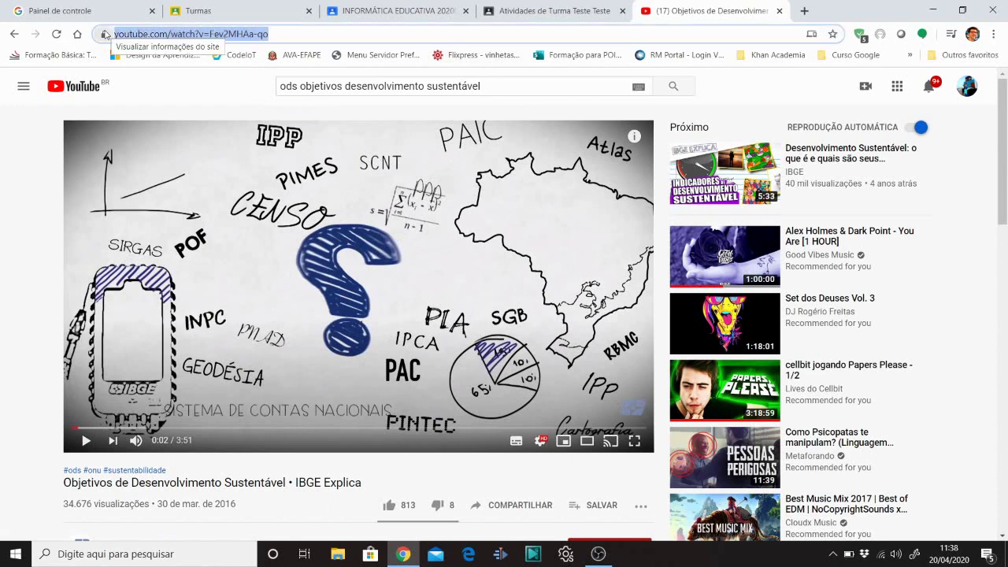
Step: Attach the IBGE Explica YouTube video to the "Começando o Trabalho" activity in Classroom using its copied URL
click(556, 17)
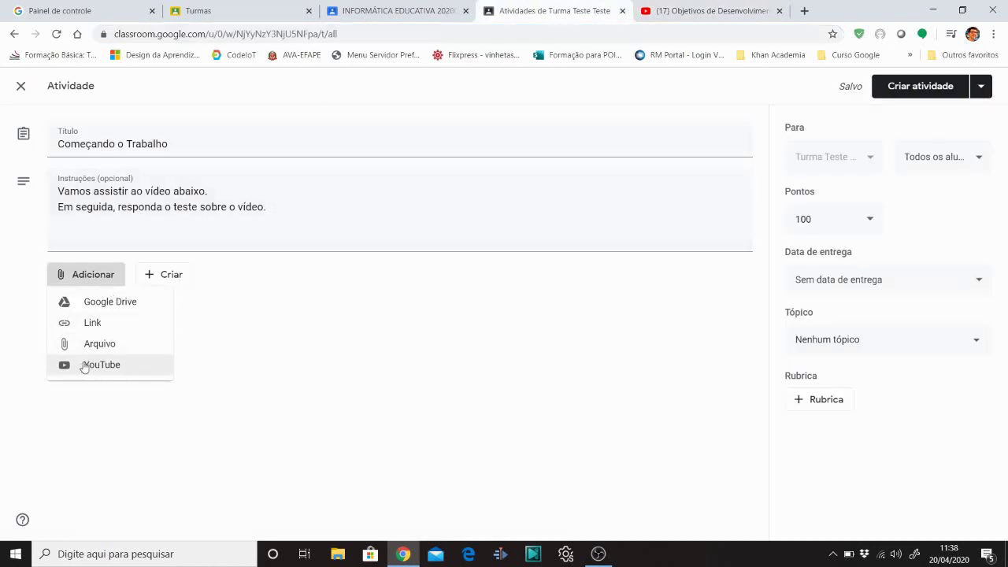
click(84, 364)
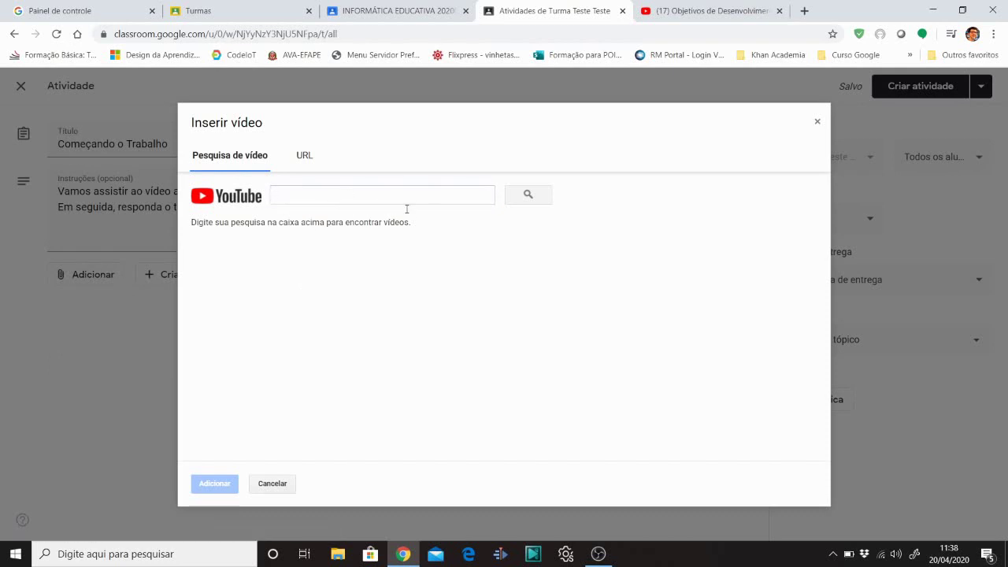
click(313, 162)
click(309, 163)
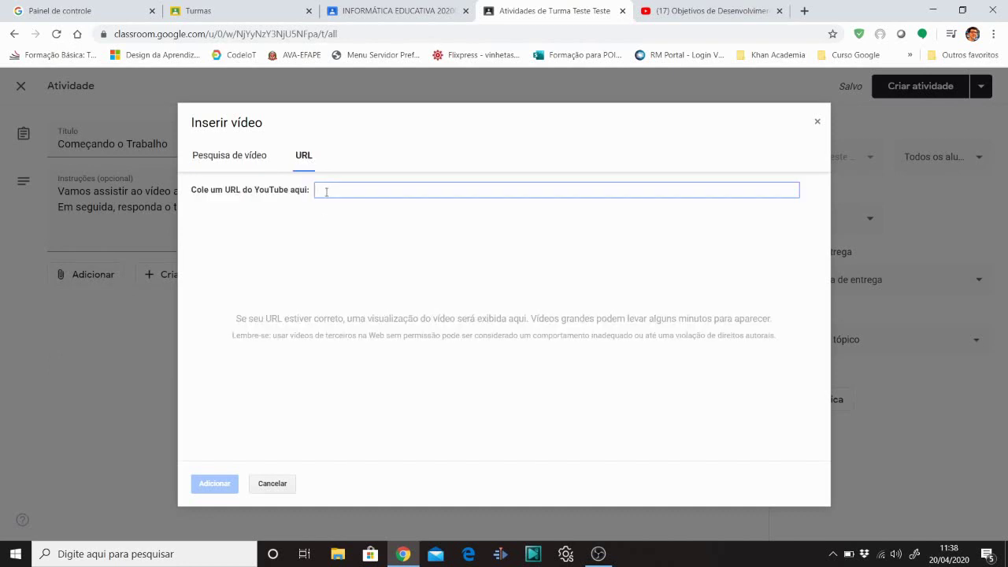
text(https://www.youtube.com/watch?v=Fev2MHAa-gq)
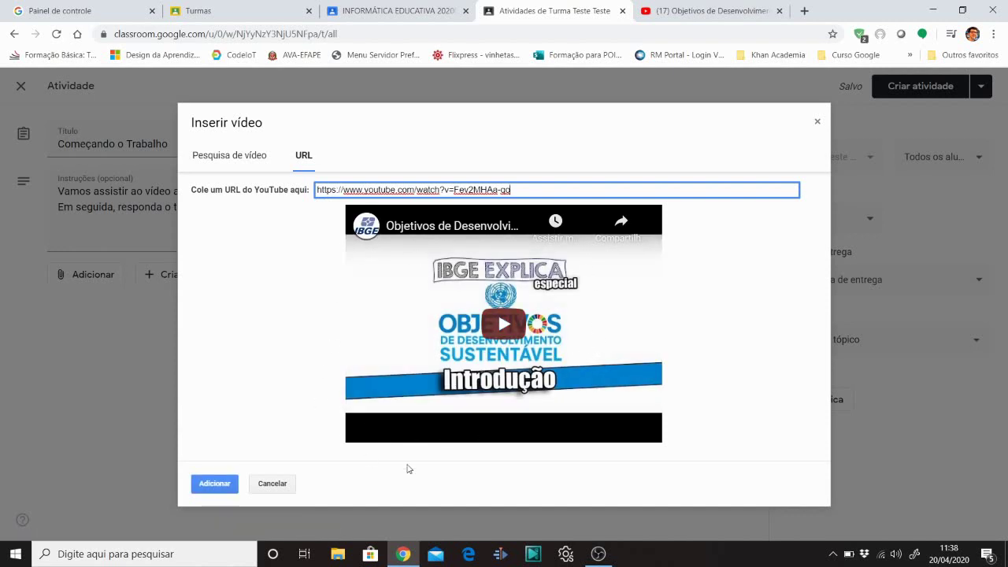
click(204, 487)
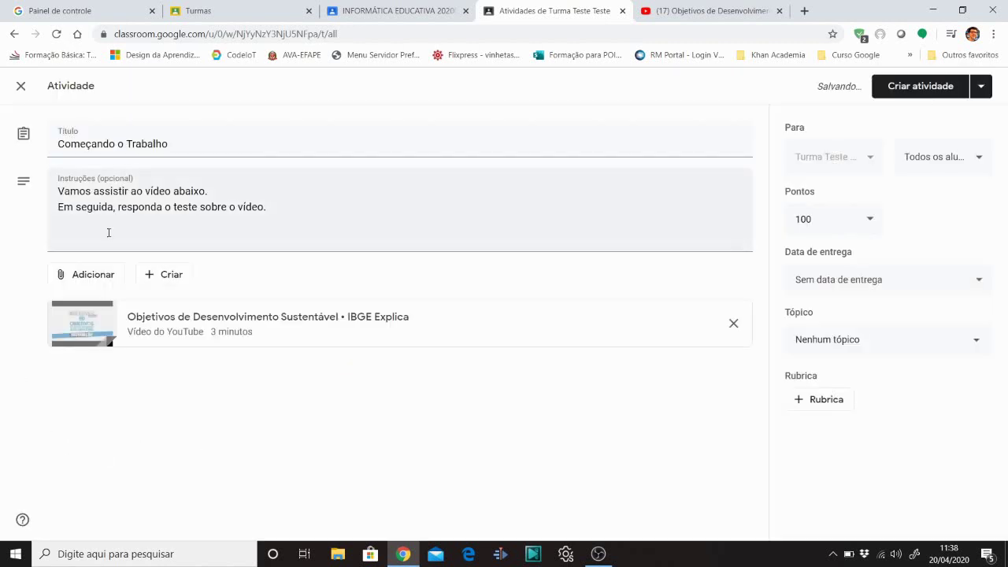
Step: Search Google in a new browser tab for "ods objetivos e metas" and open the "Agenda 2030 | ONU Brasil" result
click(803, 11)
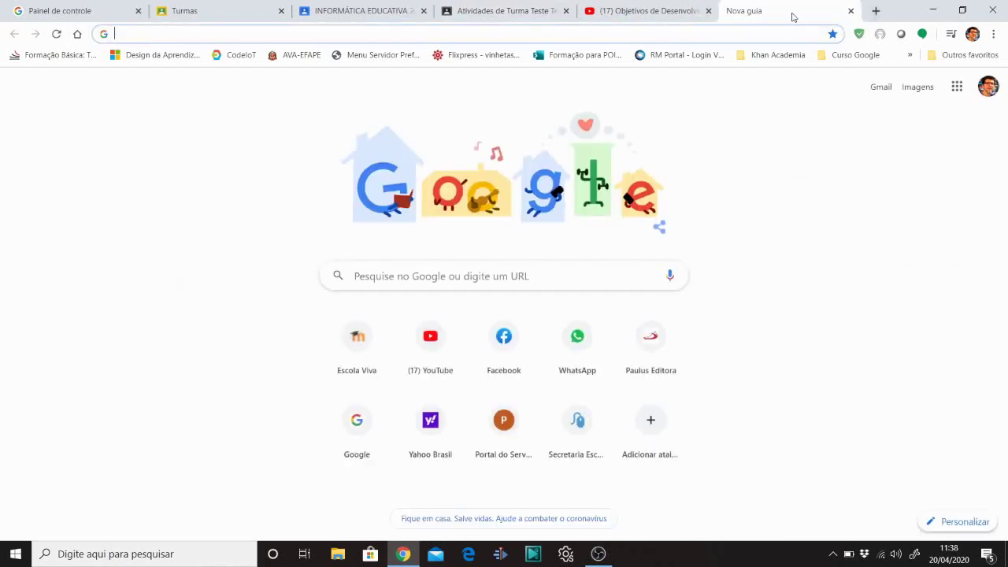
text(ods)
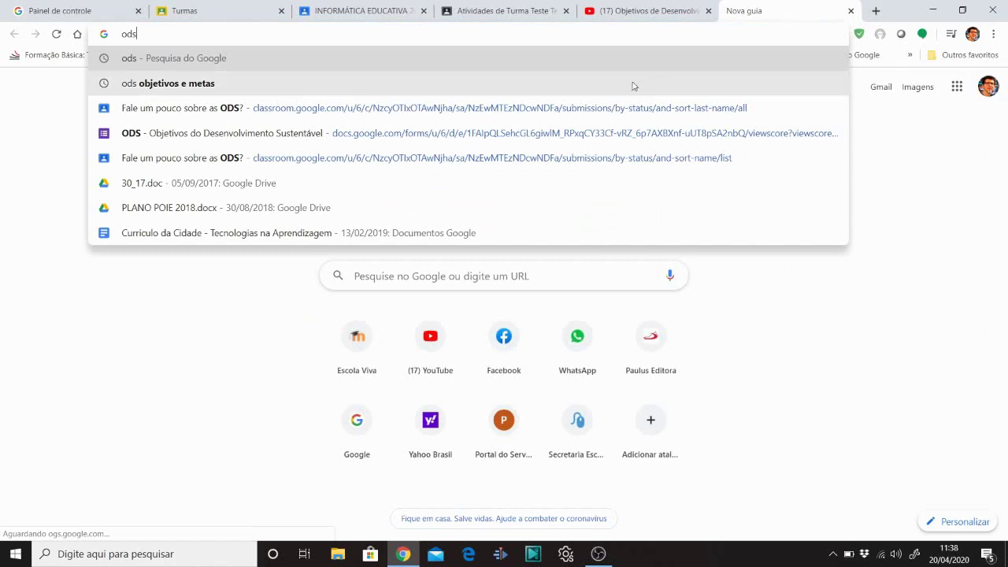
key(Down)
key(Return)
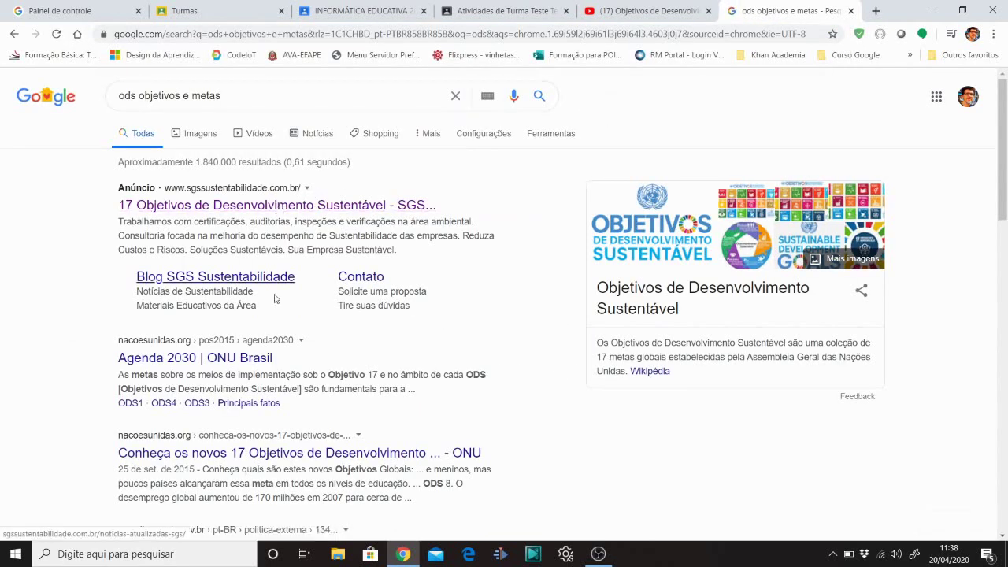
click(225, 360)
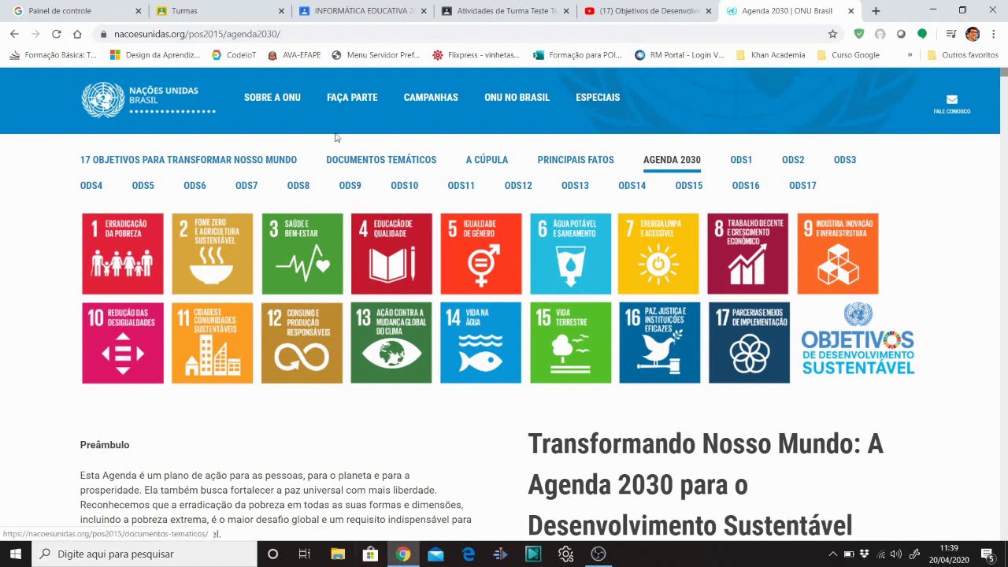
Step: Copy the Agenda 2030 page's address and attach it as a link to the "Começando o Trabalho" activity
click(303, 31)
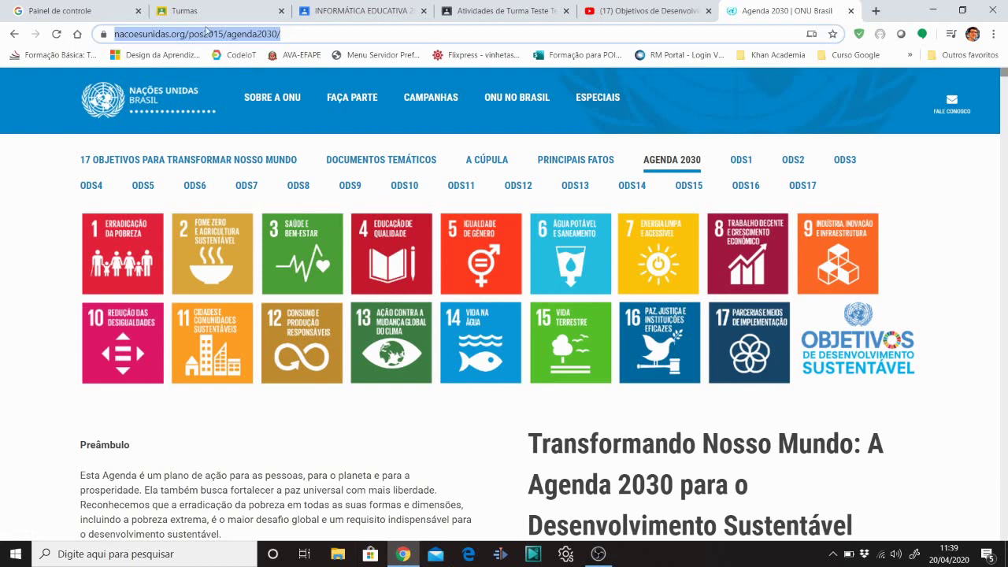
click(510, 14)
click(94, 277)
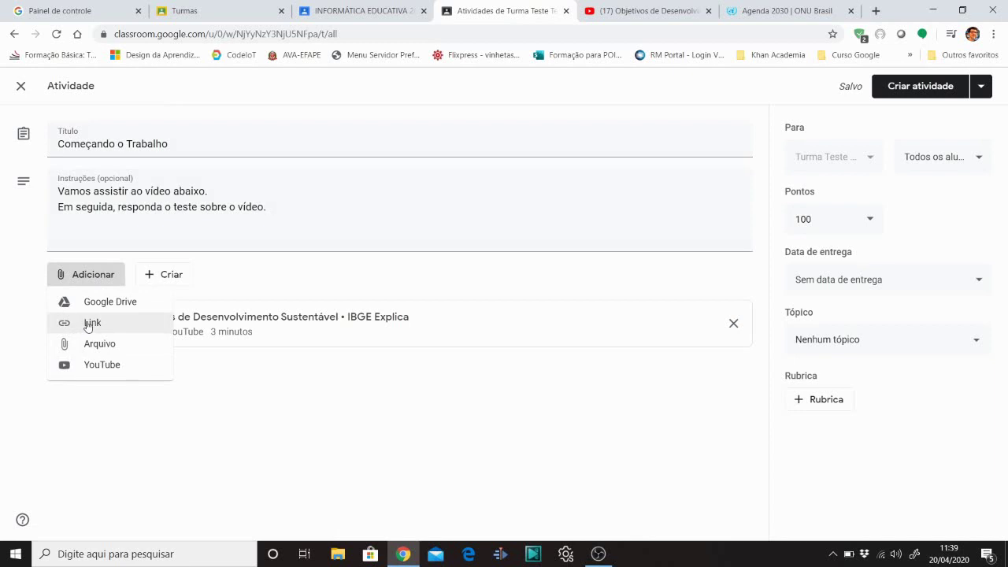
click(88, 324)
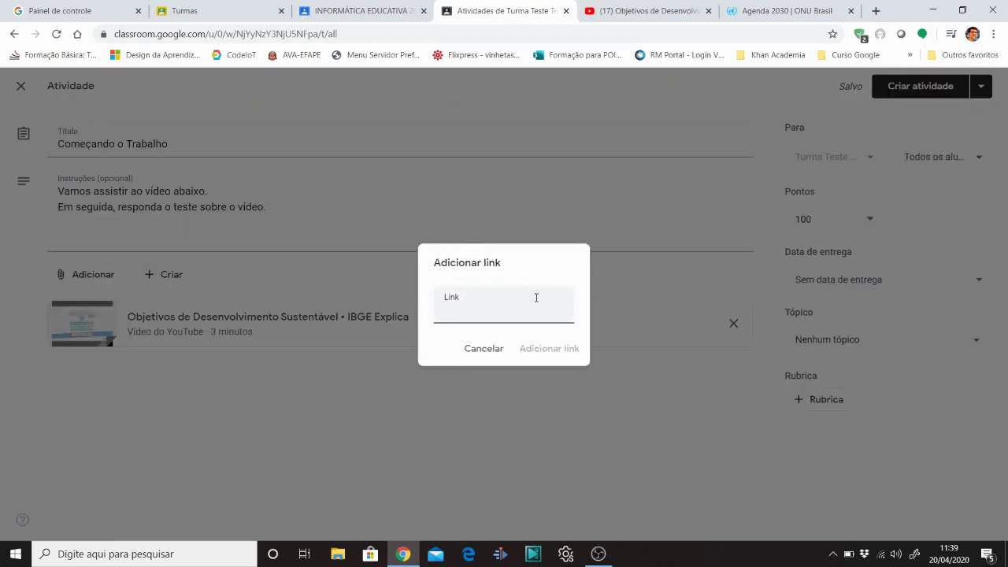
key(ctrl+v)
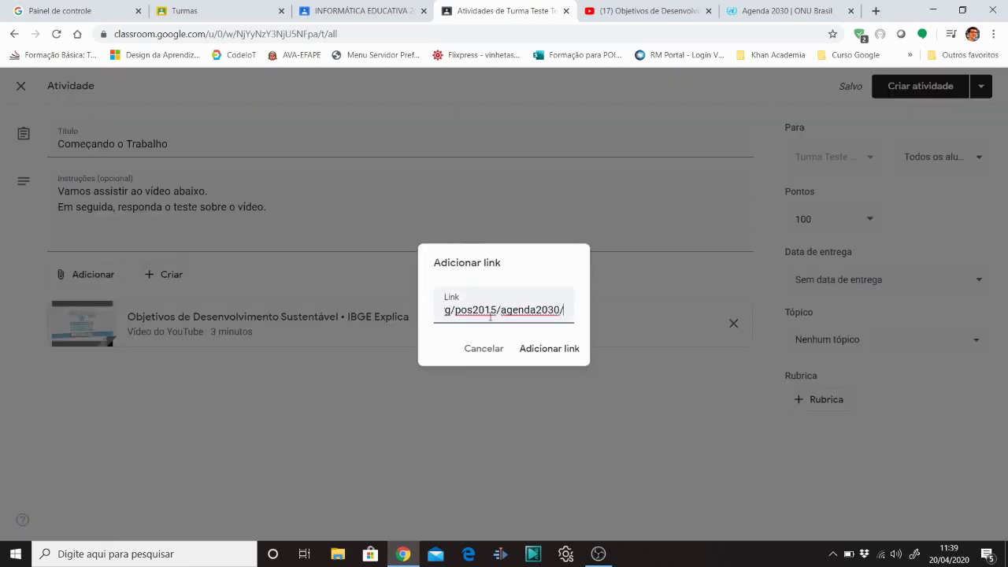
click(543, 352)
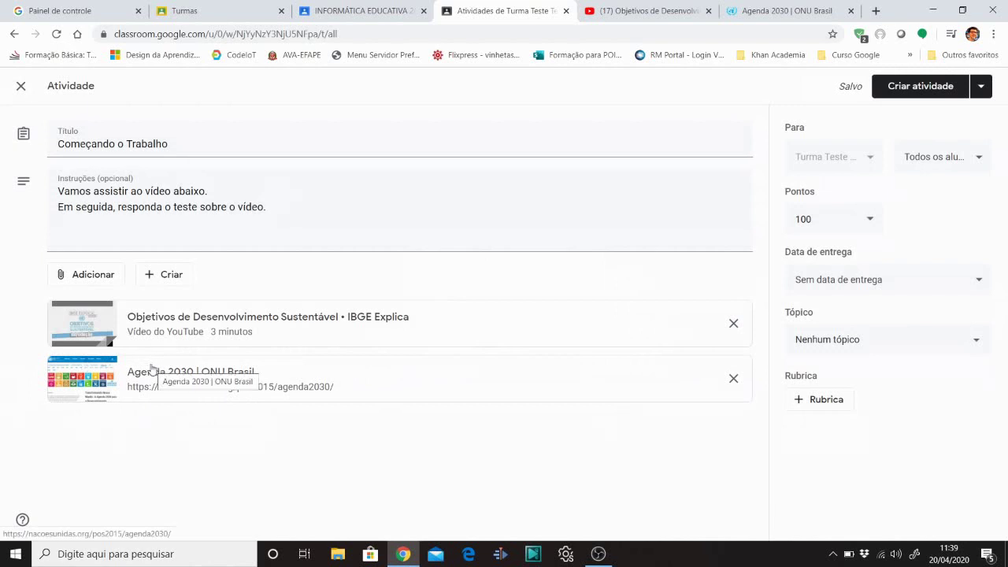
Step: Review the 4A class's posted activities: the details and options of "A Tecnologia e Você", and the details of "Eu e a Tecnologias - Perguntas"
click(391, 11)
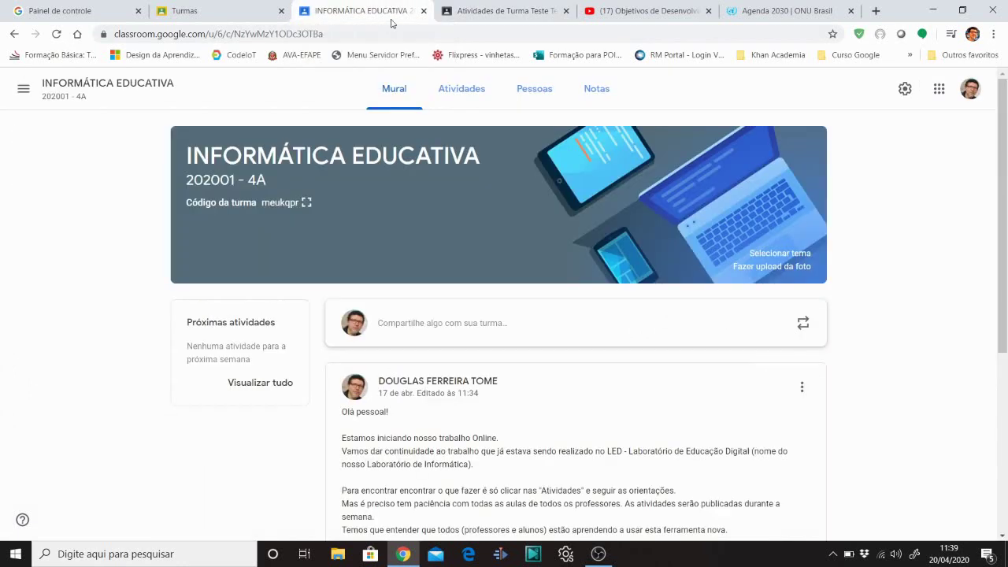
click(476, 99)
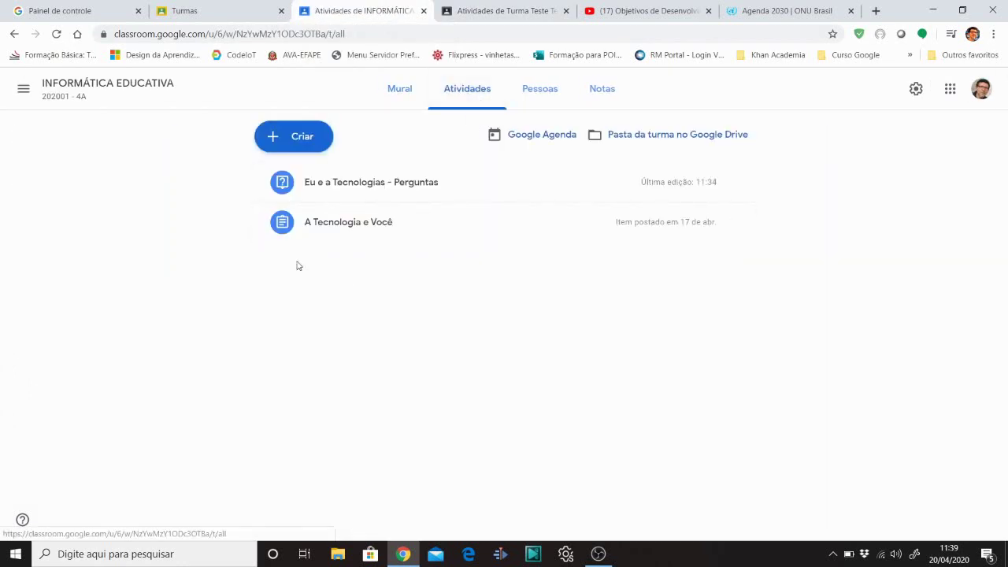
click(358, 228)
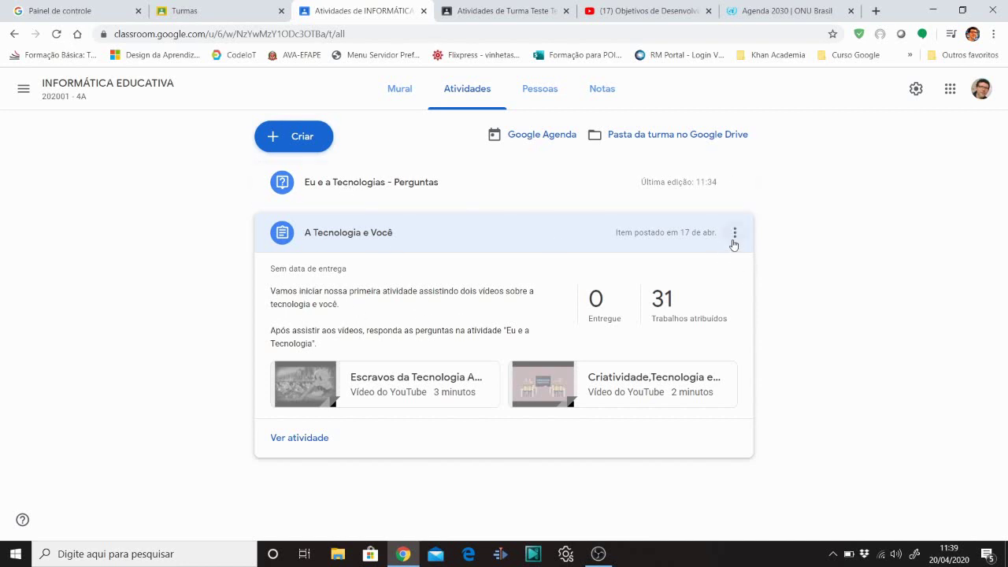
click(735, 234)
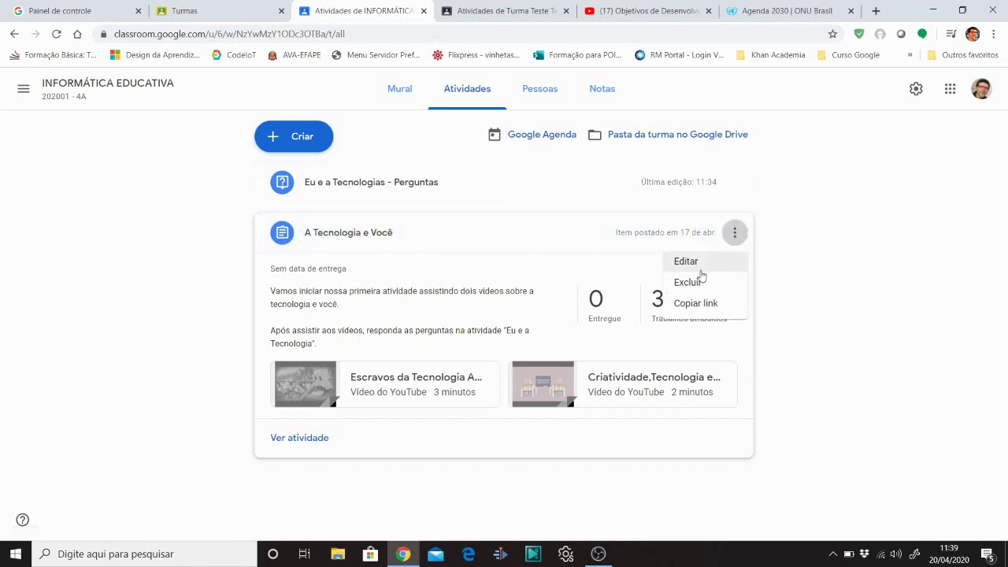
click(408, 181)
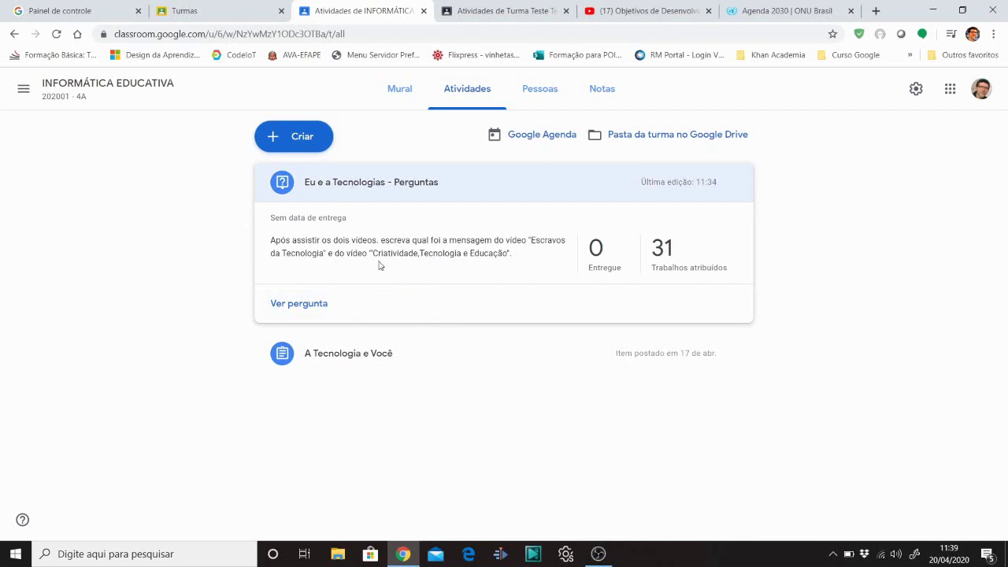
Step: Start a new activity in the 4A class and also assign it to Turma Teste and classes 4B, 5A and 5B
click(303, 142)
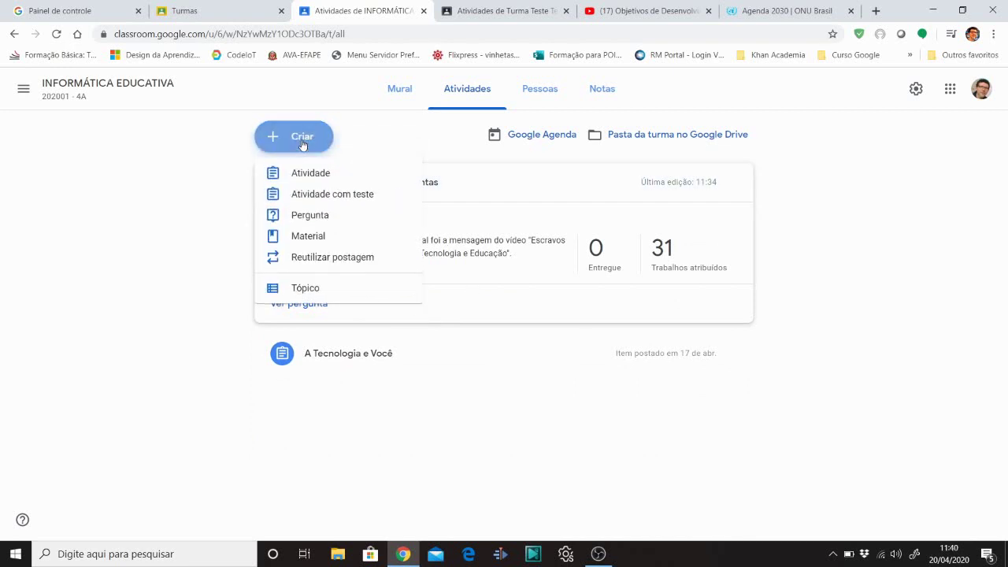
click(305, 175)
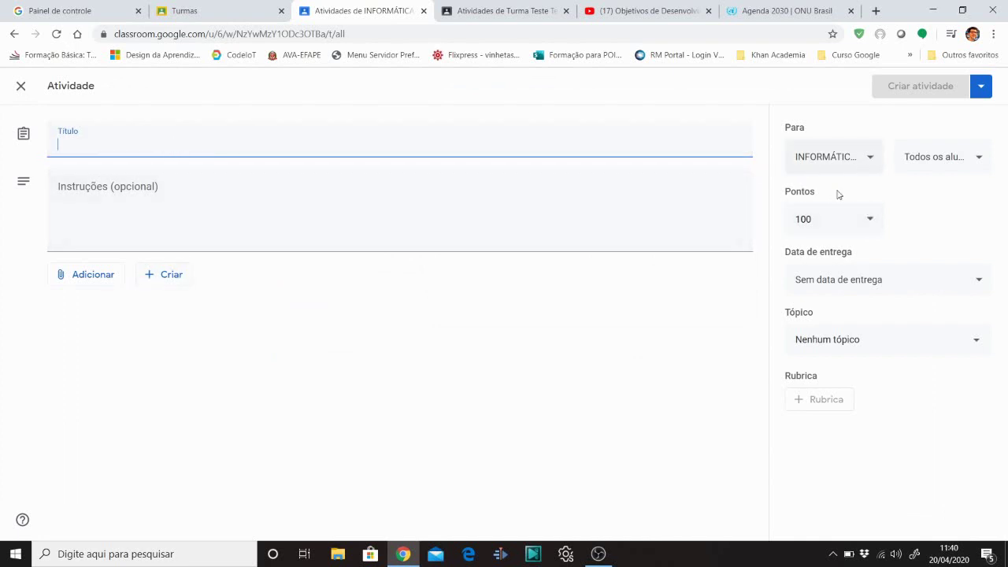
click(872, 160)
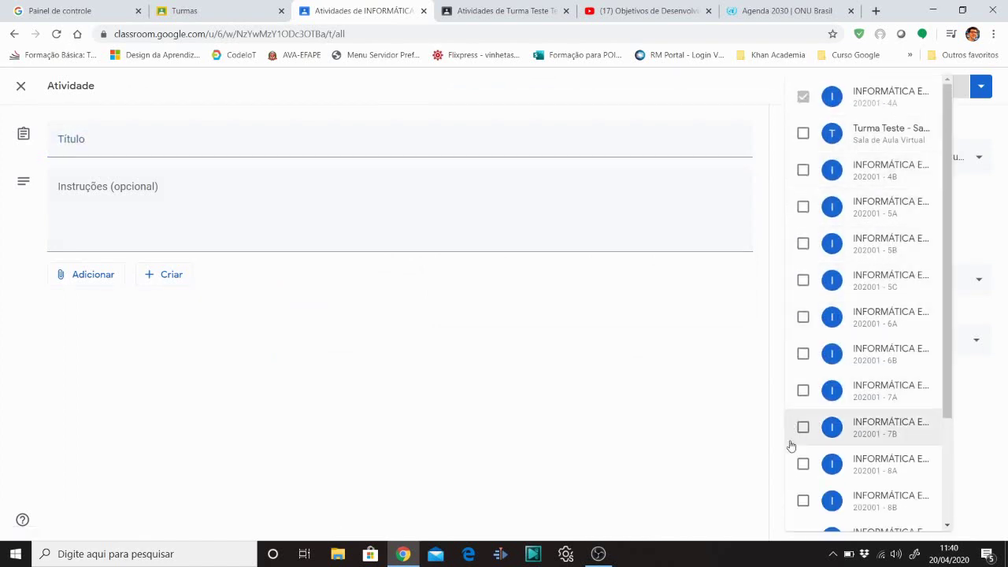
click(803, 134)
click(803, 170)
click(803, 207)
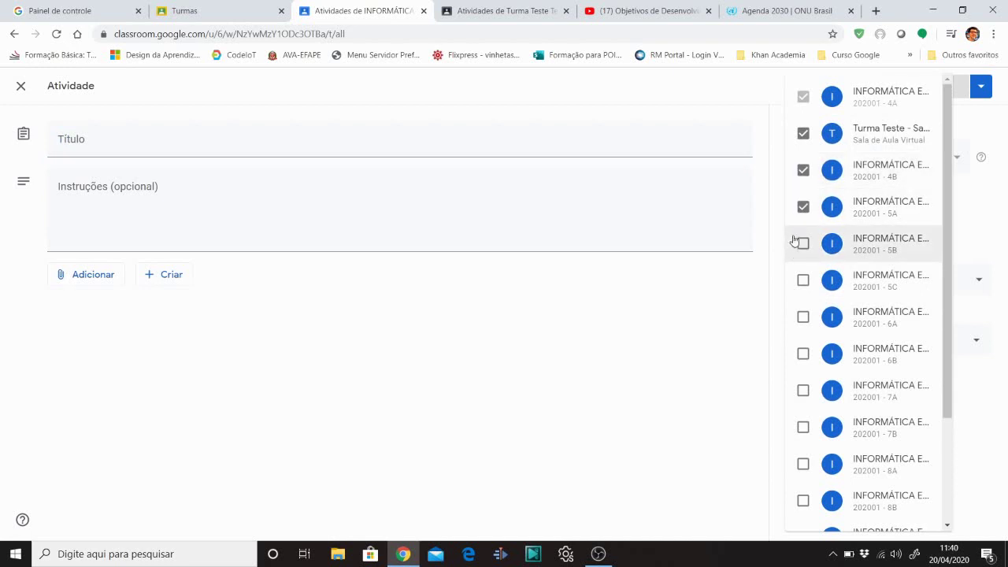
click(804, 244)
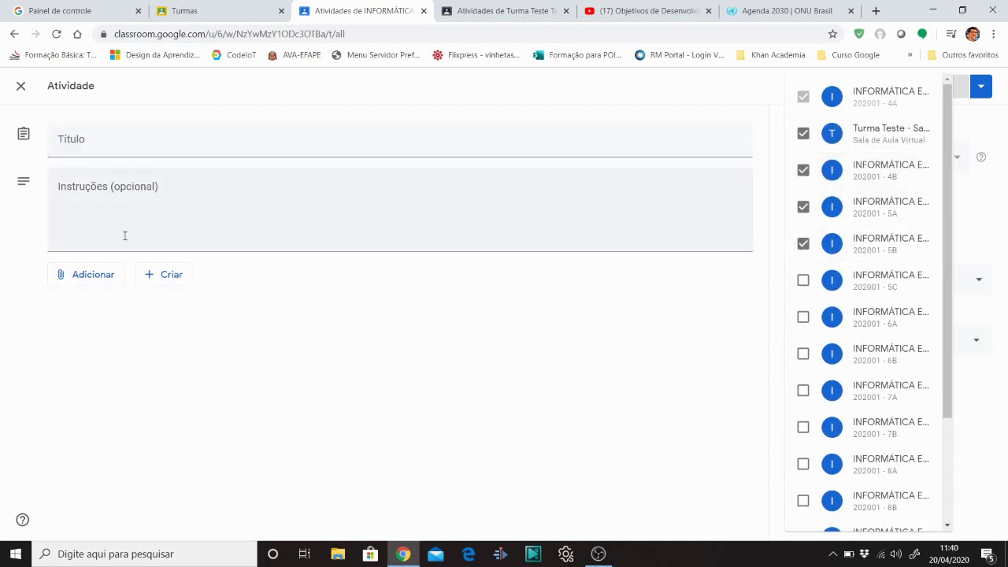
click(511, 400)
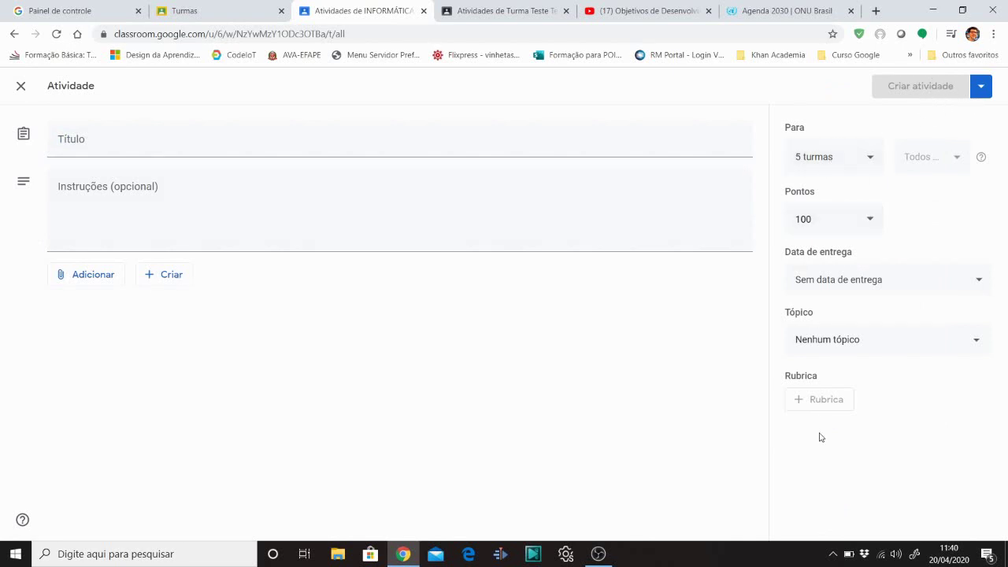
Step: Show the points options for the new activity, including Sem nota, and close them
click(871, 224)
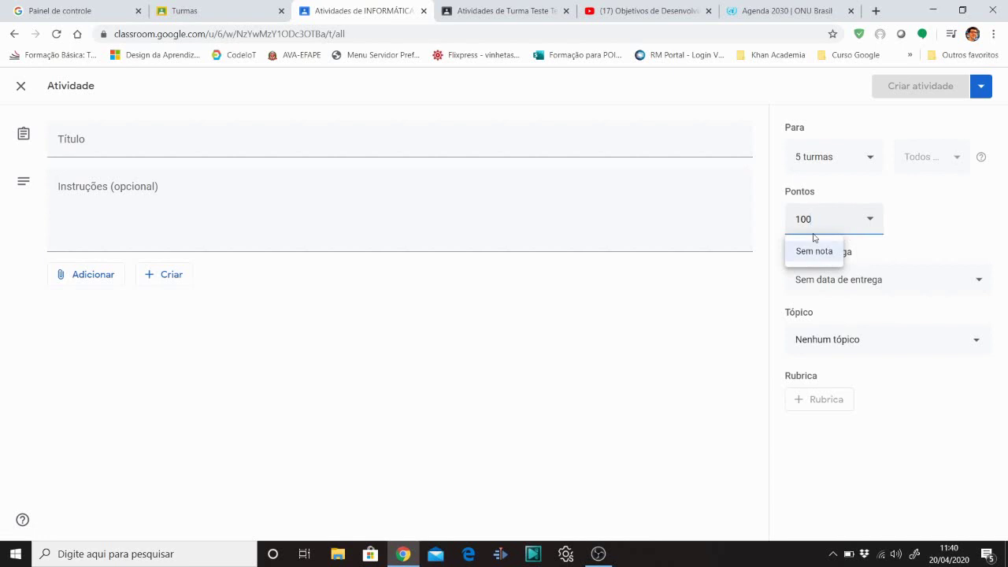
click(726, 306)
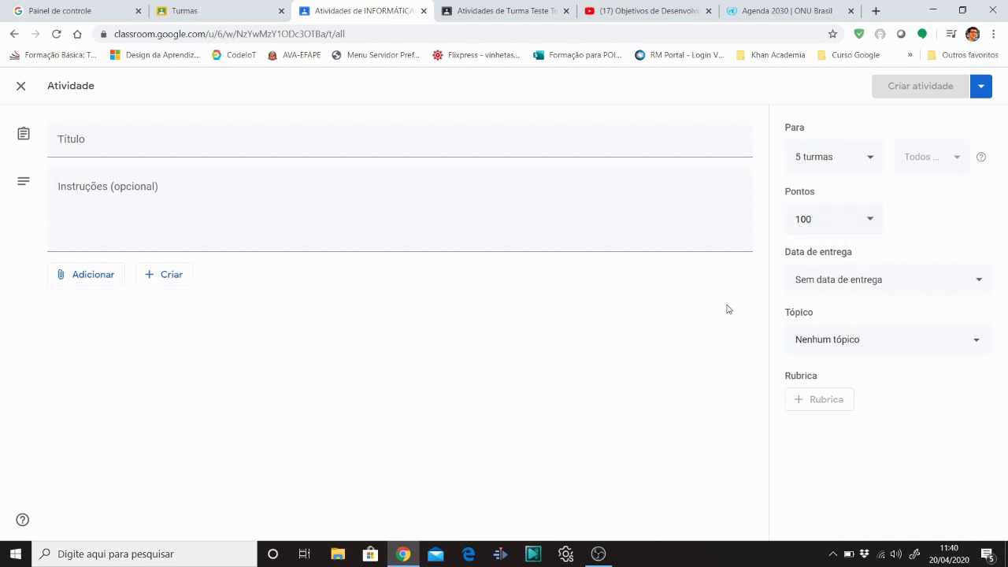
Step: Set the new activity's due date to 21 de abr. de 2020 and show its scheduling and draft options
click(967, 292)
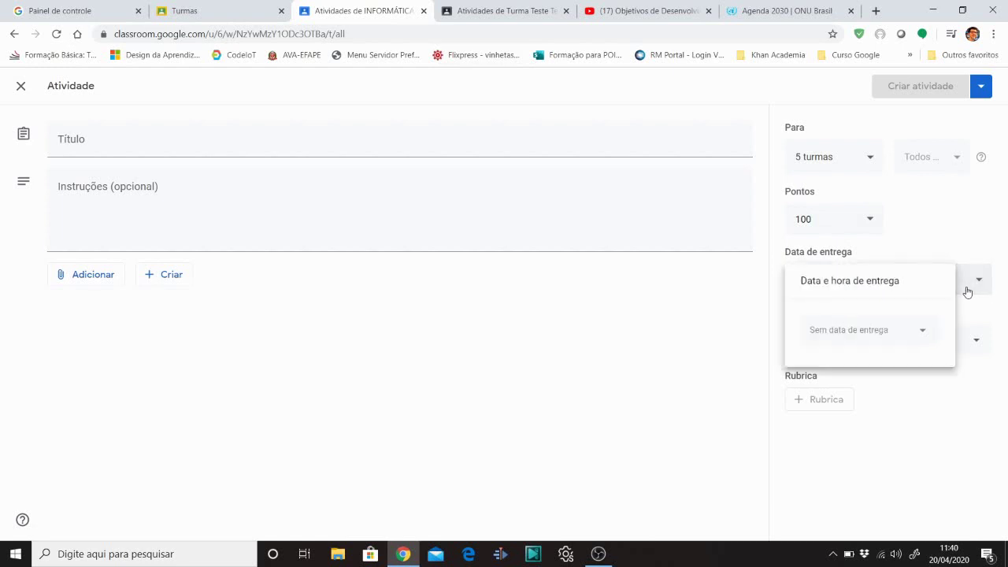
click(907, 326)
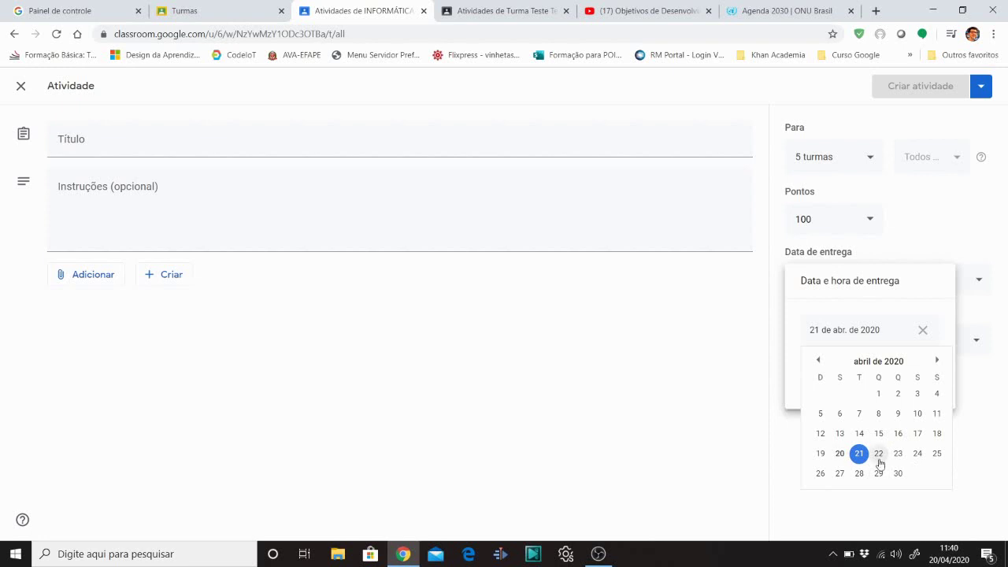
click(734, 412)
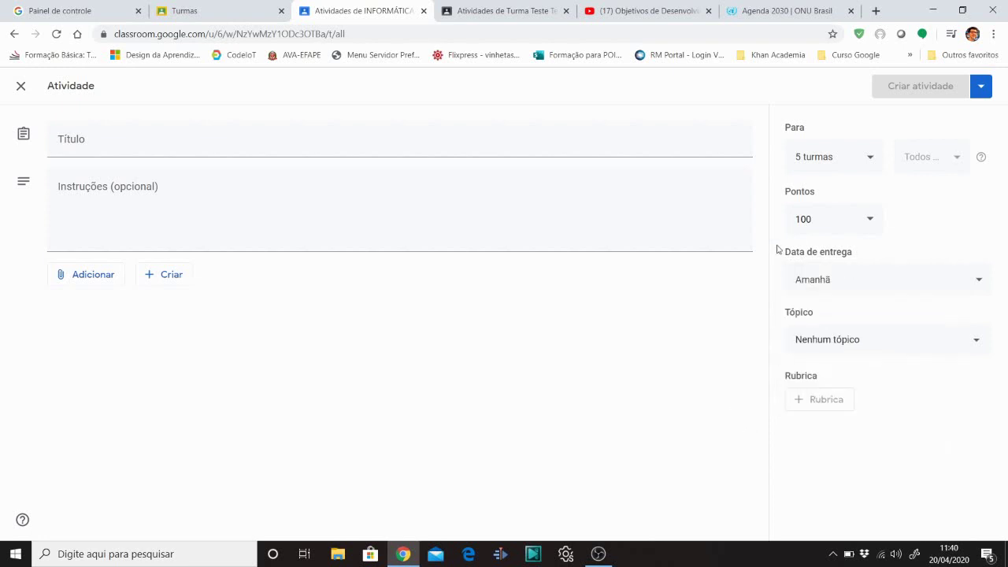
click(981, 88)
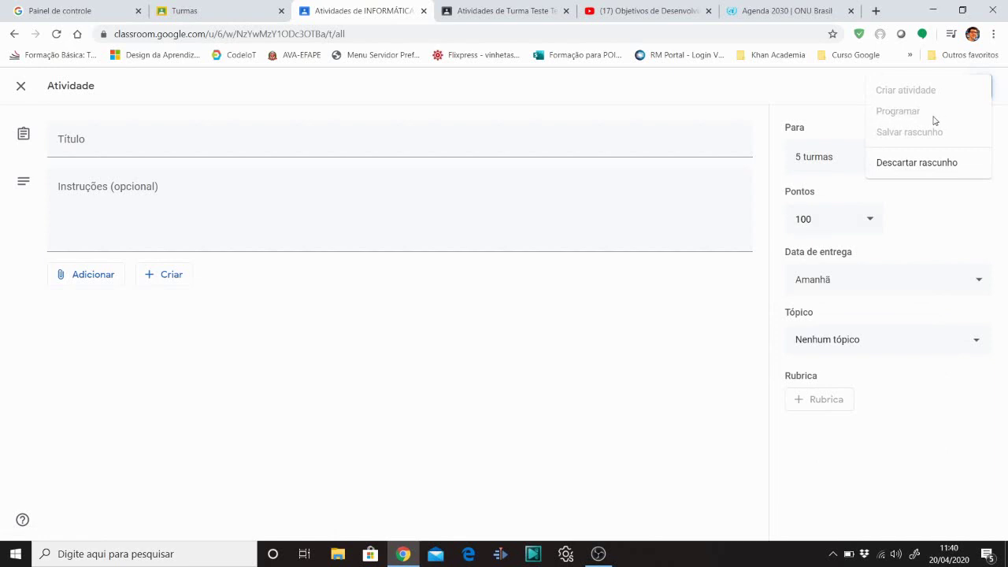
click(764, 239)
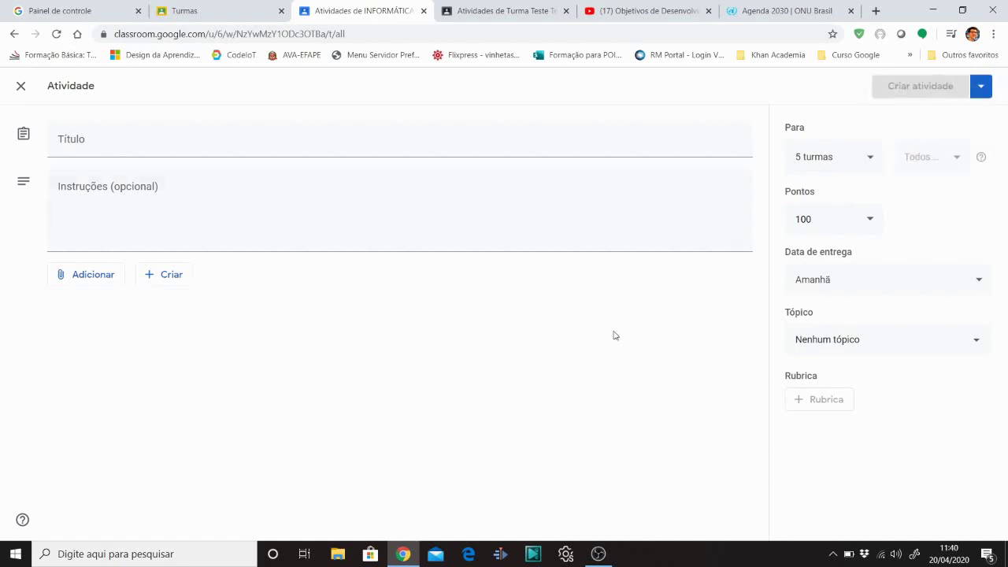
Step: Return to the "Começando o Trabalho" draft in Turma Teste, check its student selection, and publish the activity
click(494, 21)
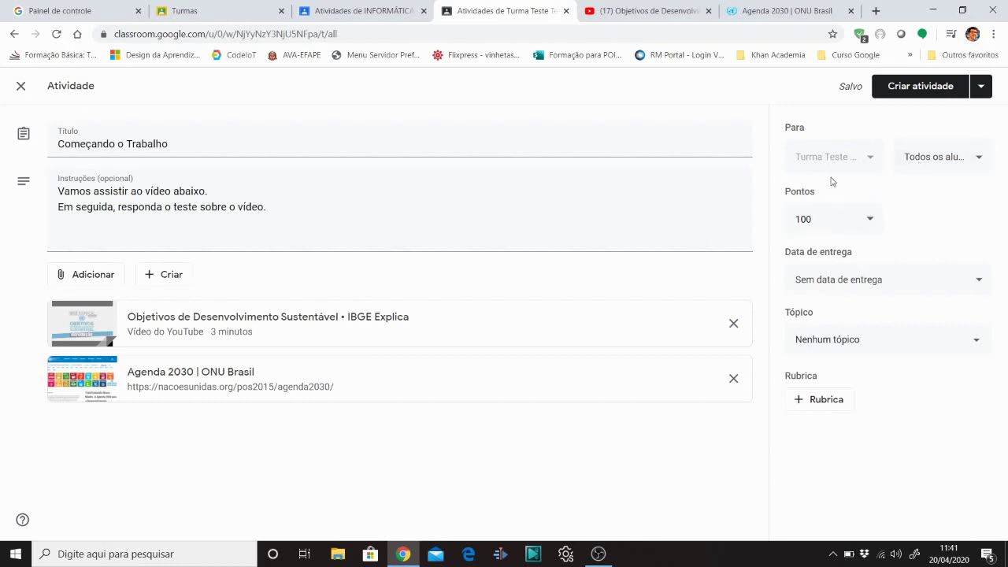
click(982, 163)
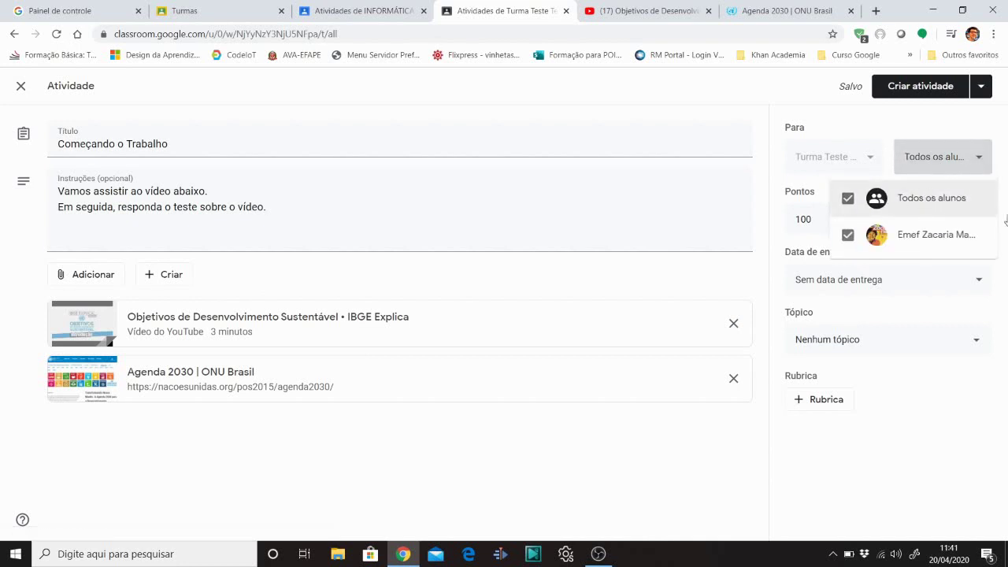
click(863, 124)
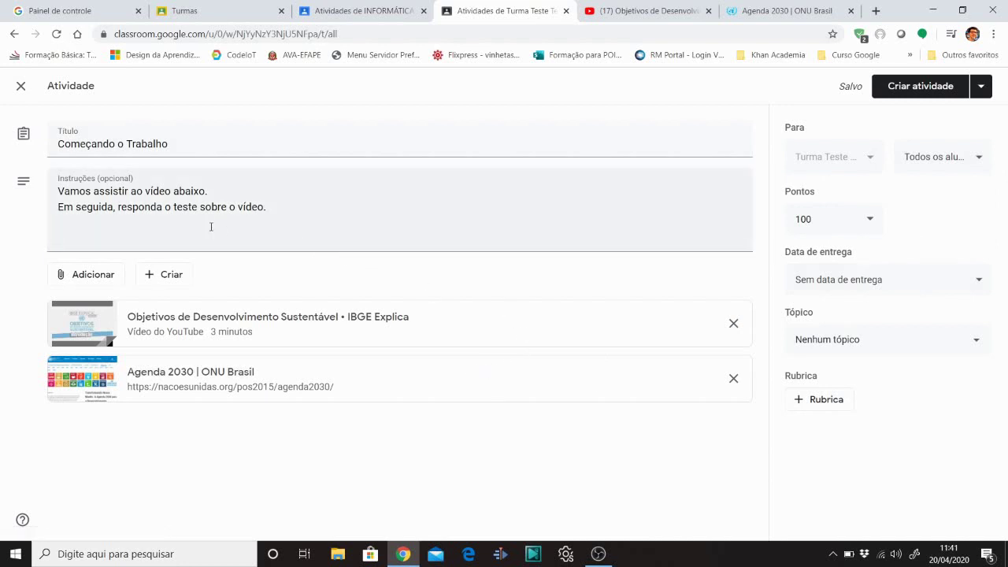
click(912, 88)
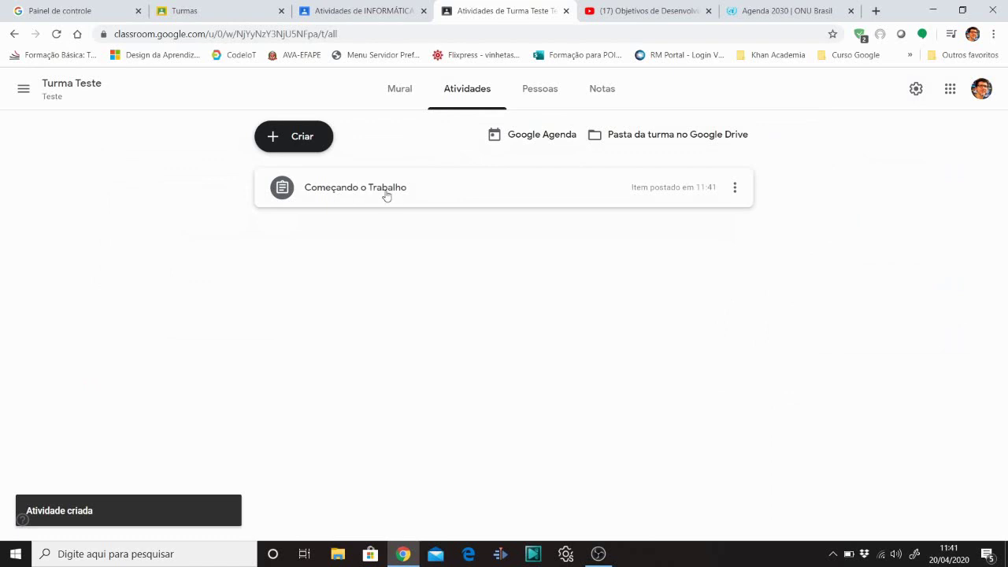
Step: View the published "Começando o Trabalho" activity in the Turma Teste stream and its details in the activities list
click(403, 91)
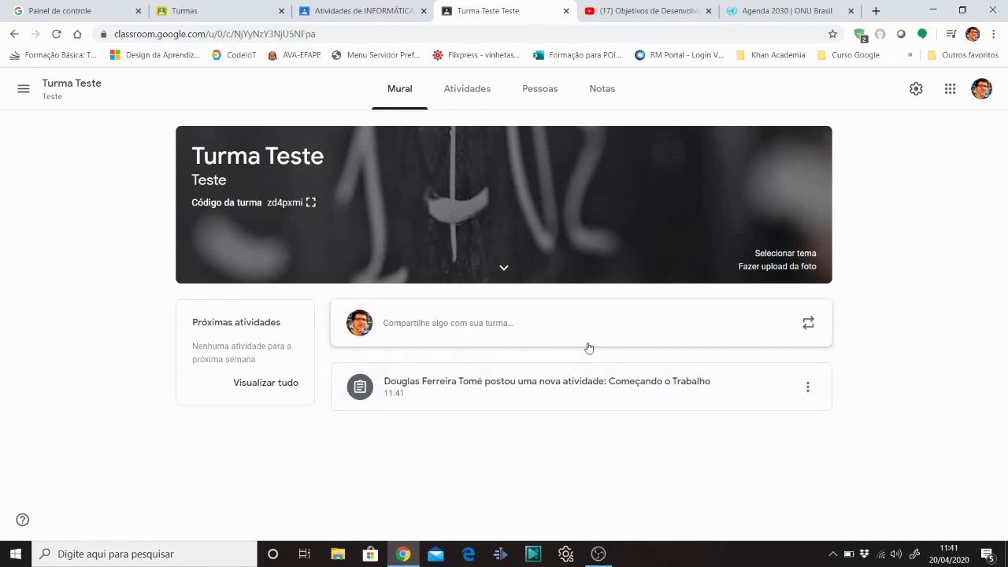
click(462, 101)
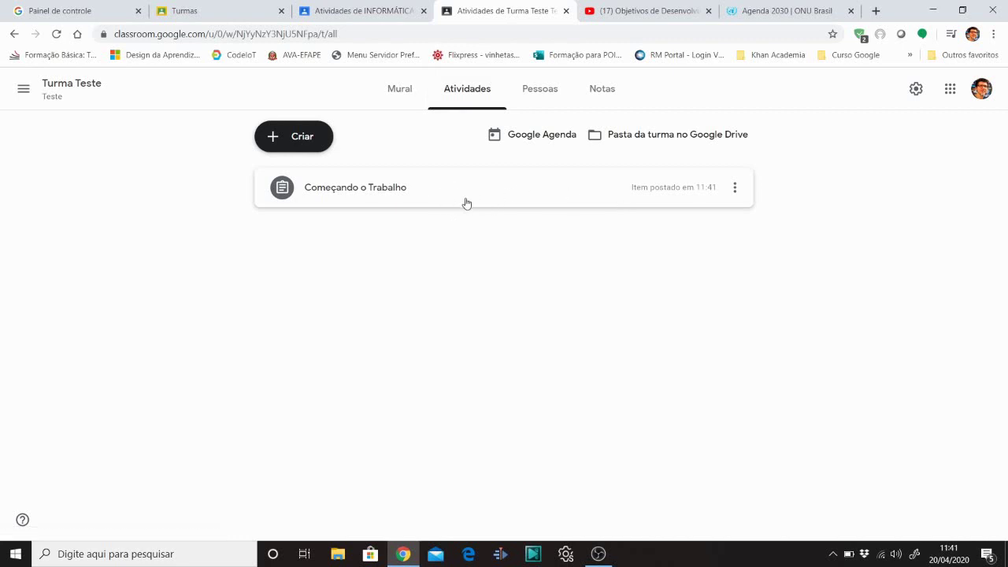
click(372, 192)
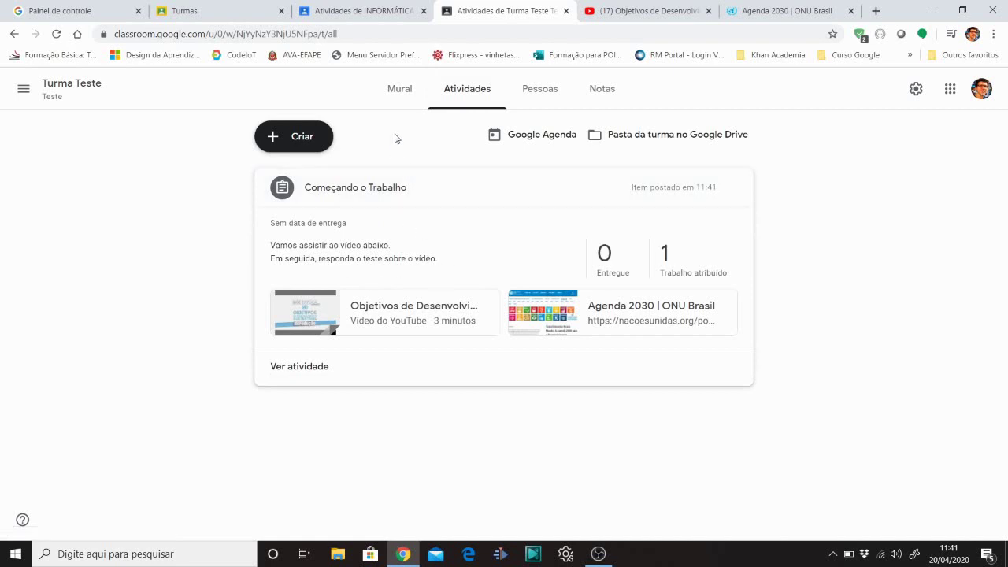
Step: Start a quiz activity titled "Teste sobre as ODS's" with the instructions "Após assistir aos vídeos, vamos responder o teste."
click(287, 134)
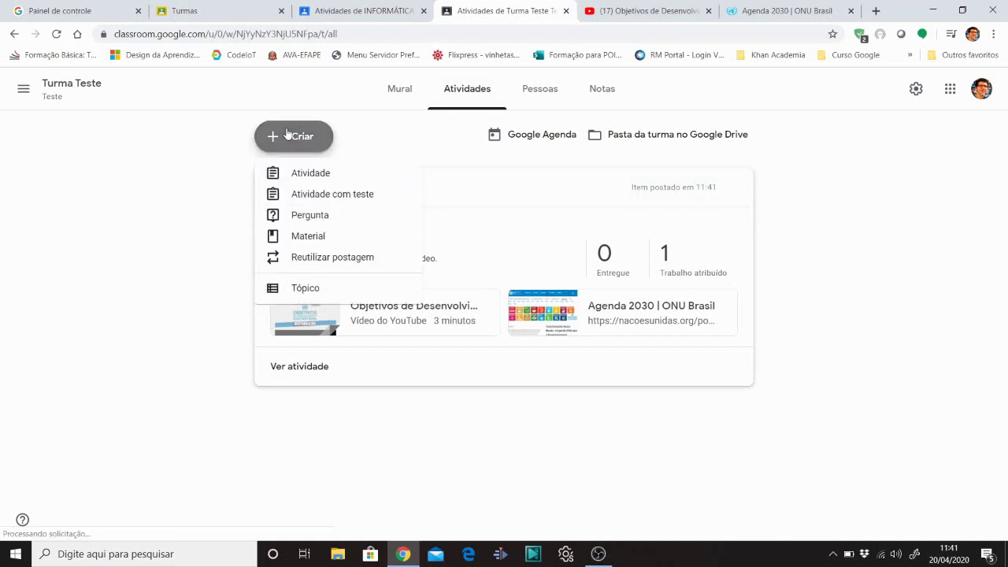
click(307, 203)
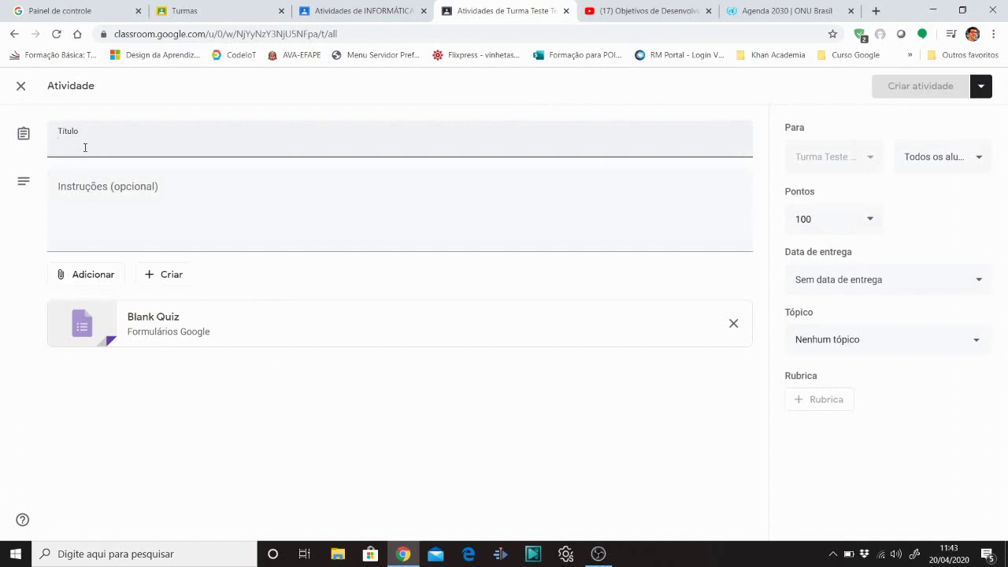
text(Teste)
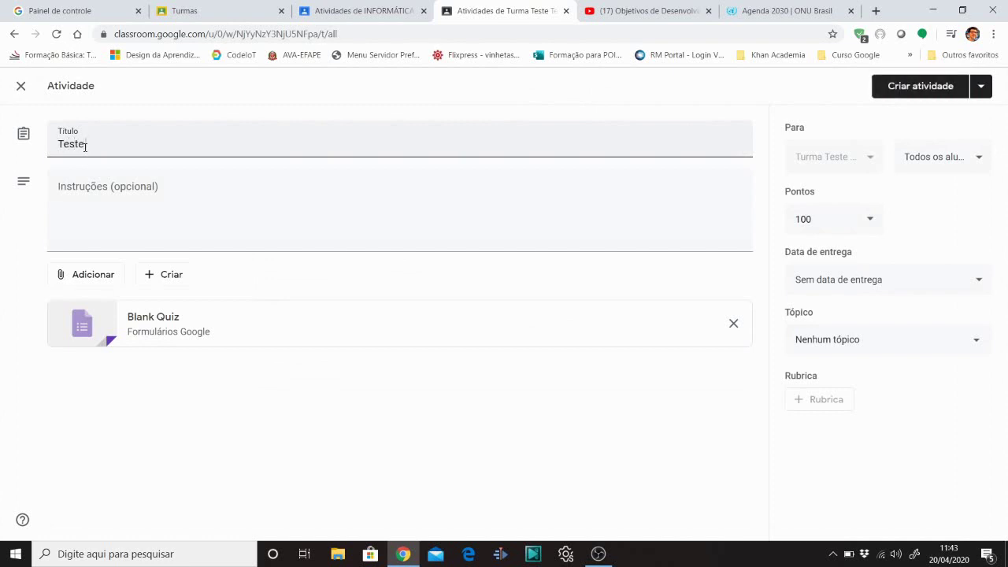
text( sobre as ODS's)
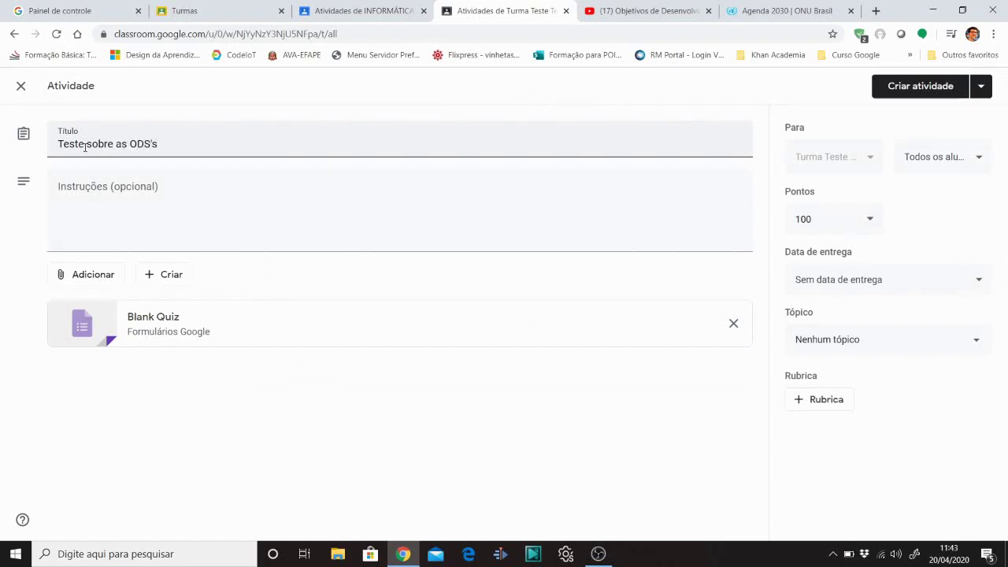
click(112, 203)
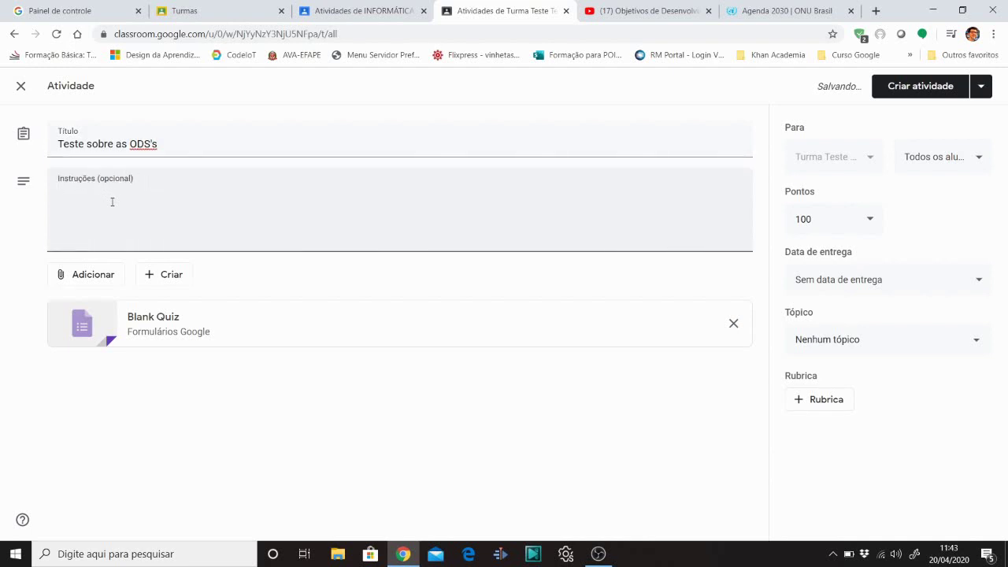
text(Após assistir aos vídeos, vamos responder o teste.)
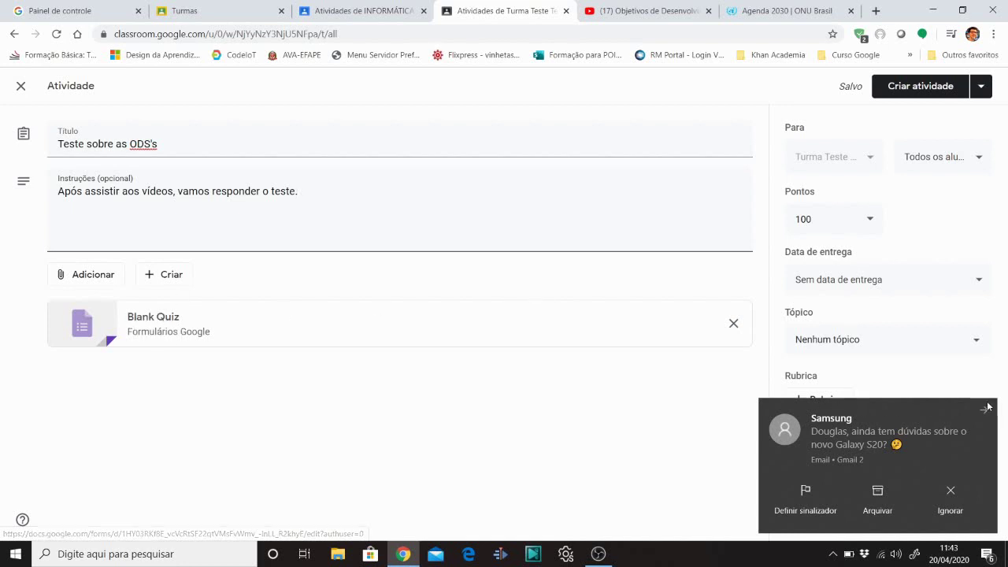
click(985, 414)
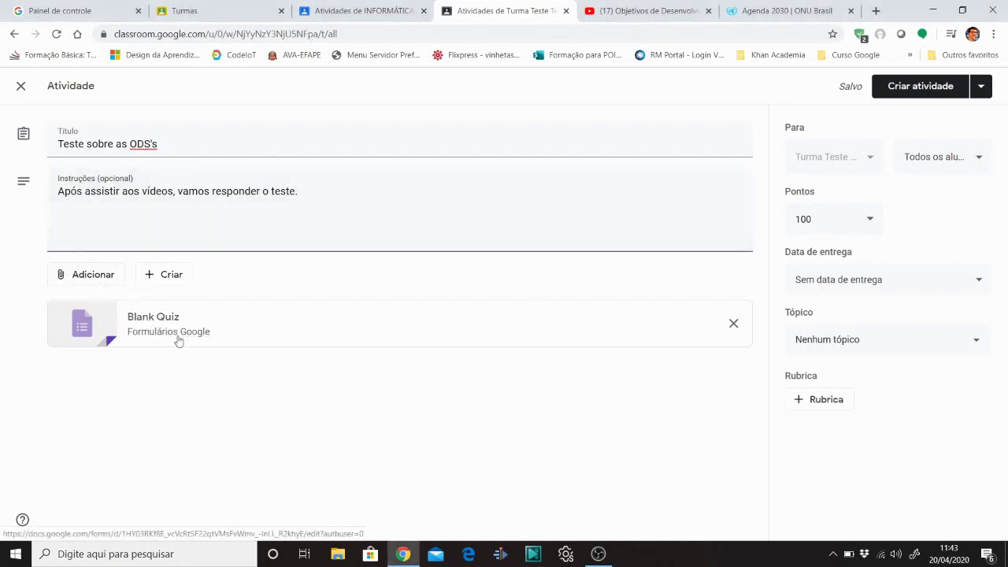
Step: Open the attached Blank Quiz form for editing and title it "Teste sobre as ODS's"
click(132, 322)
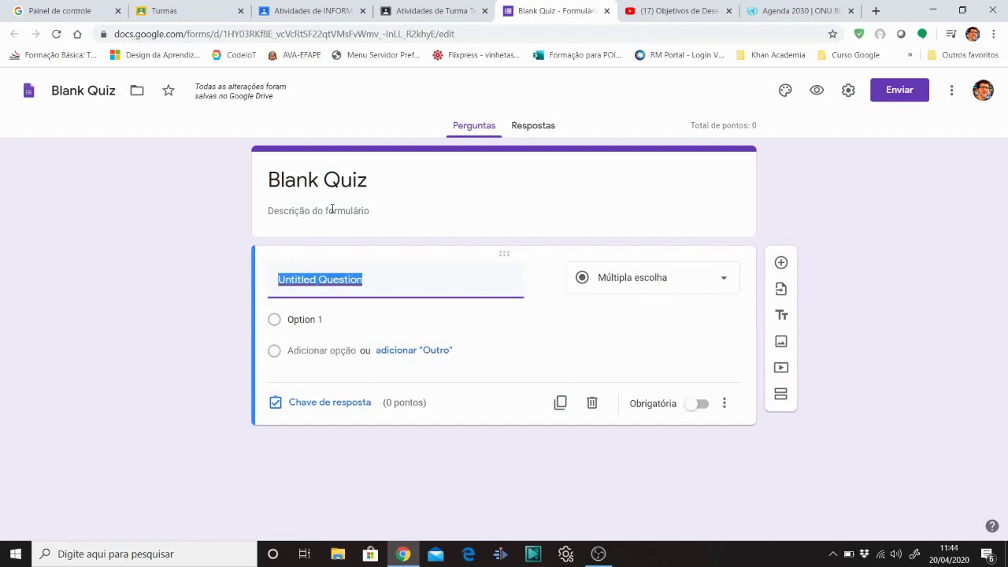
click(381, 184)
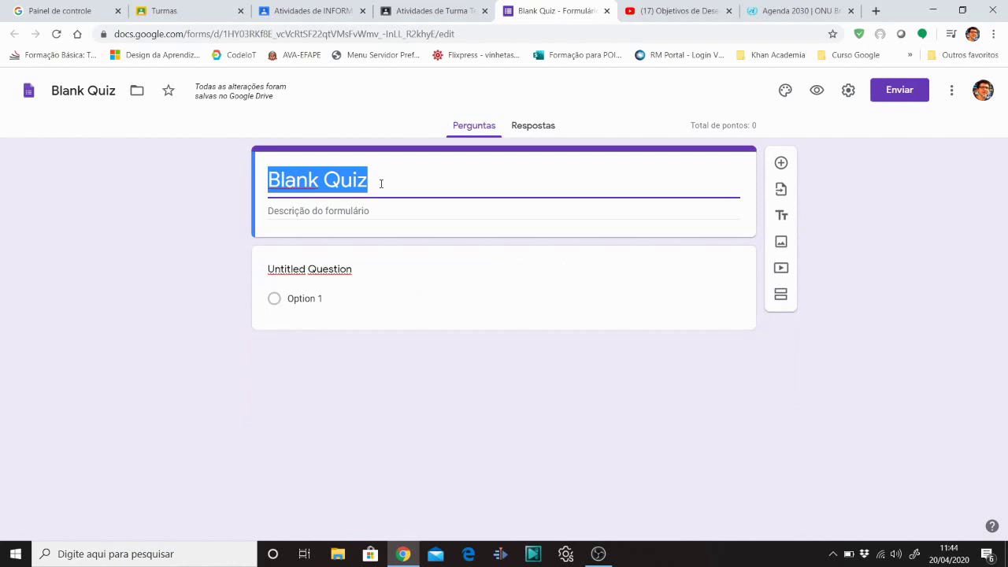
text(Tes)
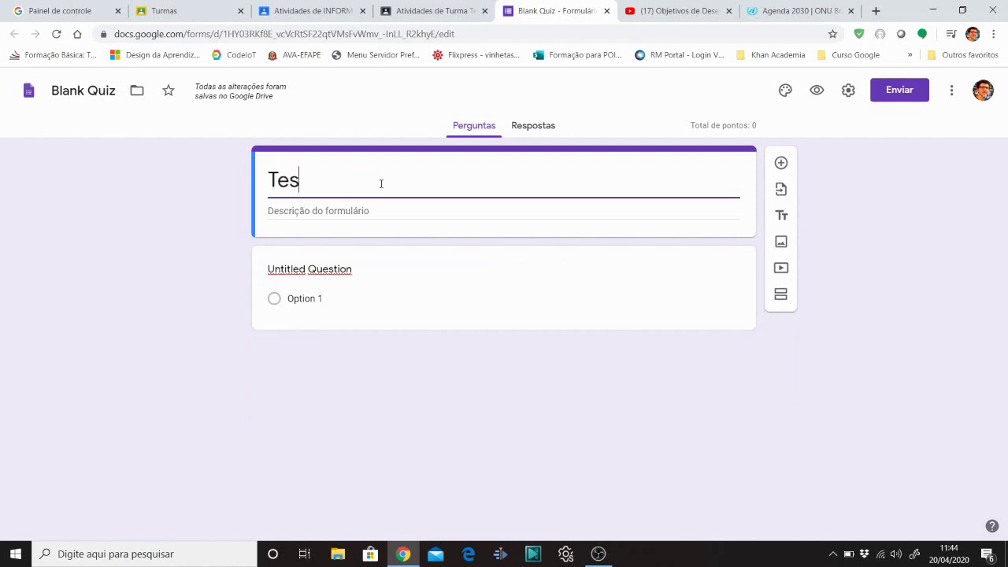
text(te sobre as O)
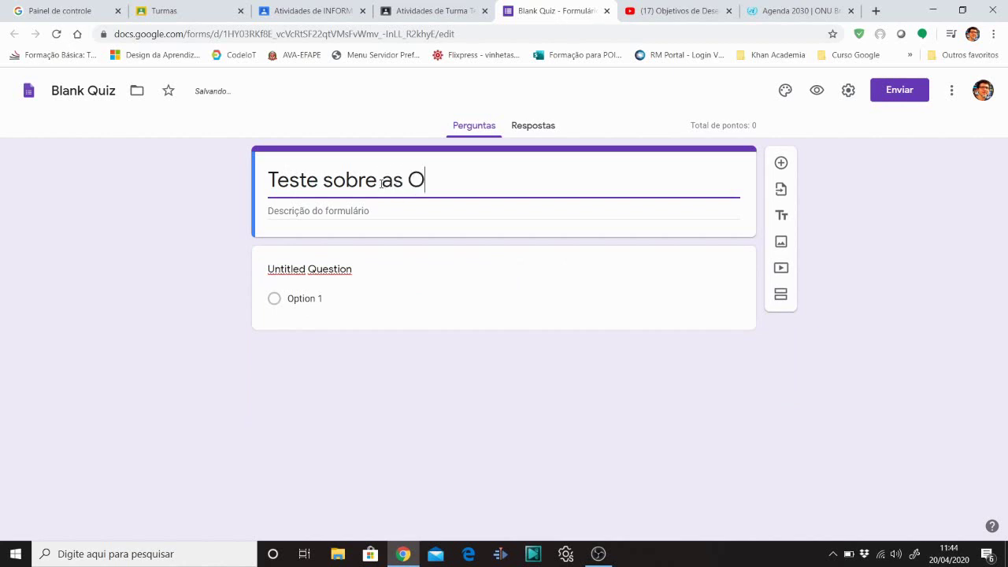
text(DS's)
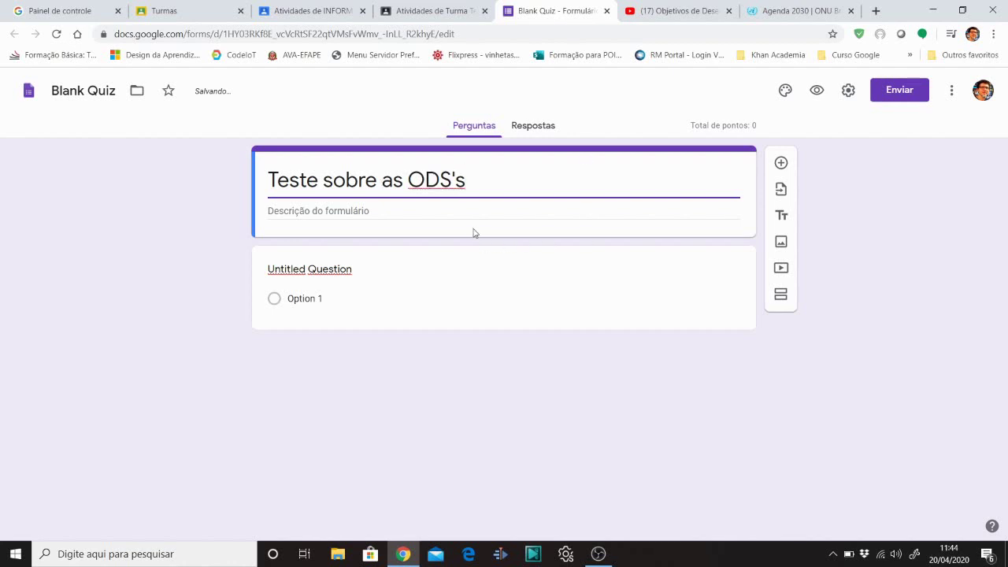
Step: Write the form description on two lines: "Responda com atenção." and "Após finalizar o teste sua pontuação será apresentada."
click(473, 212)
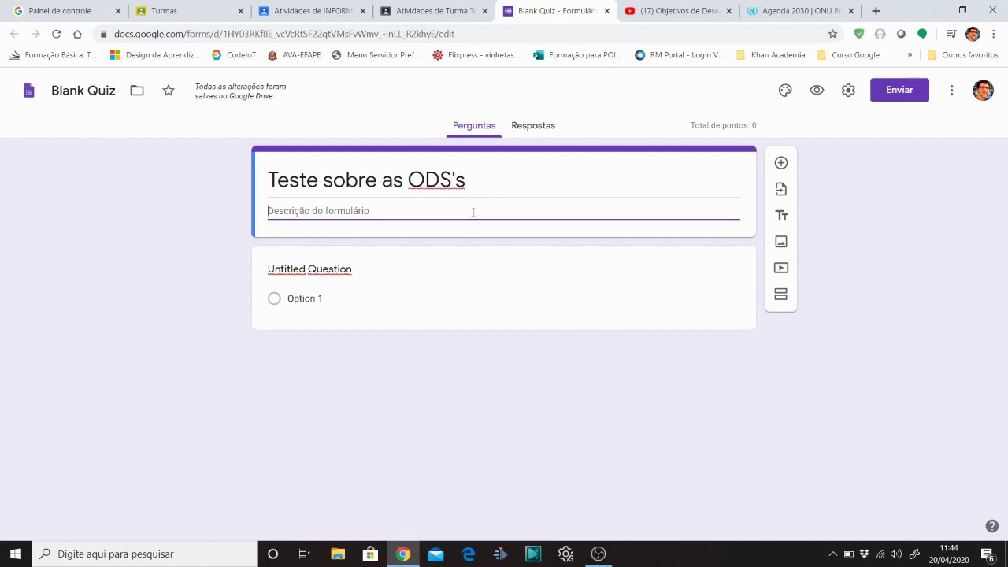
text(Respondo)
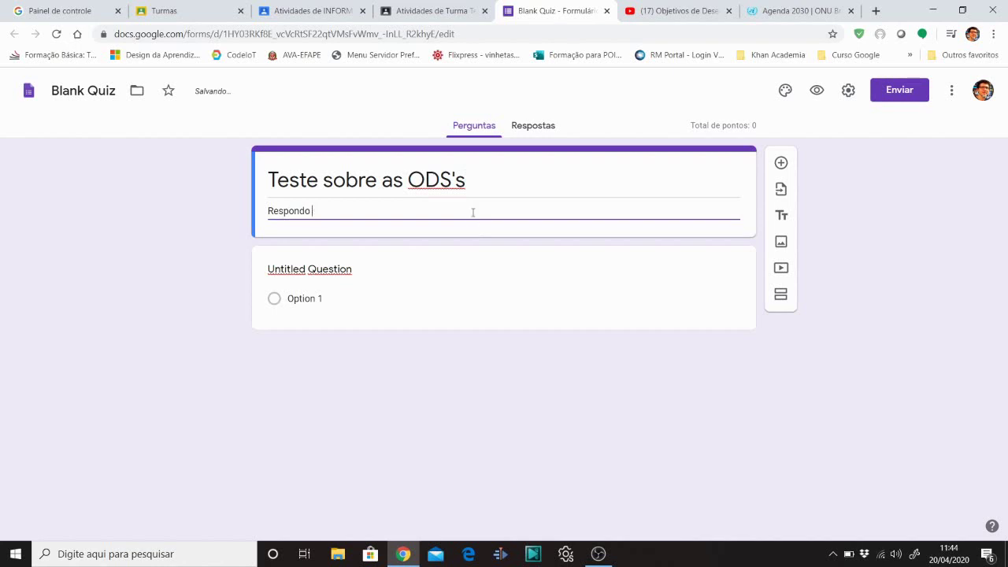
text( com ate)
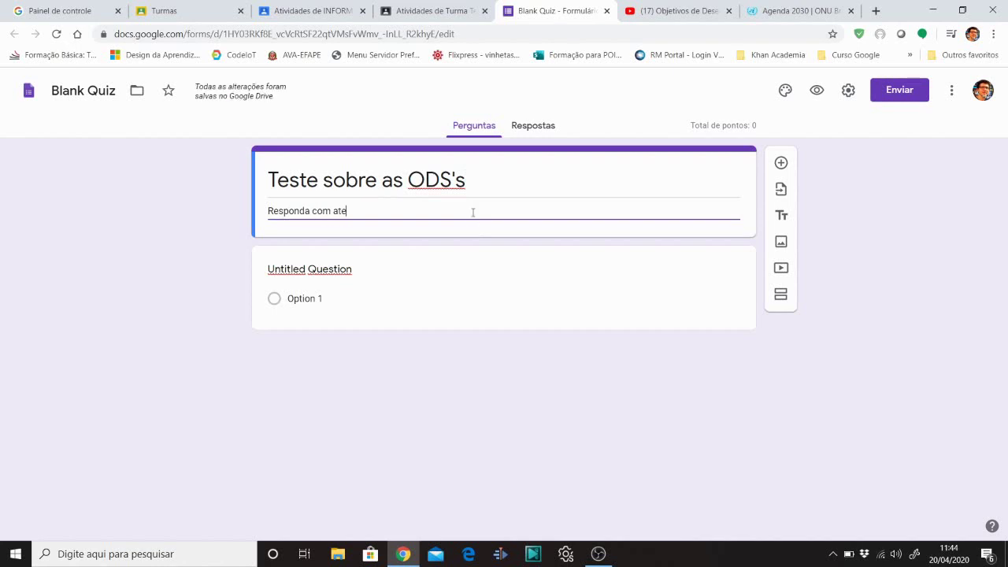
text(nção.)
key(Return)
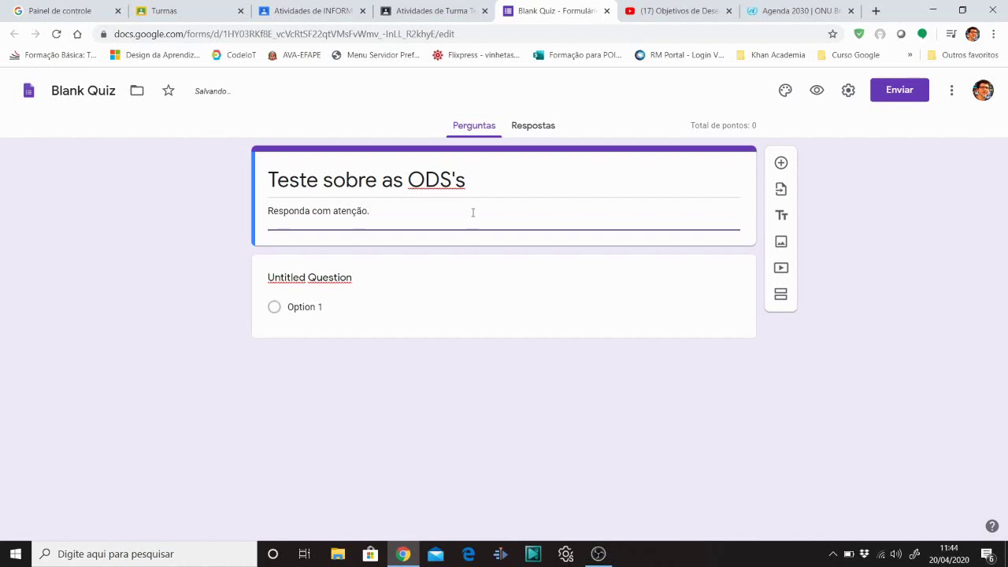
text(Após finalizar o teste)
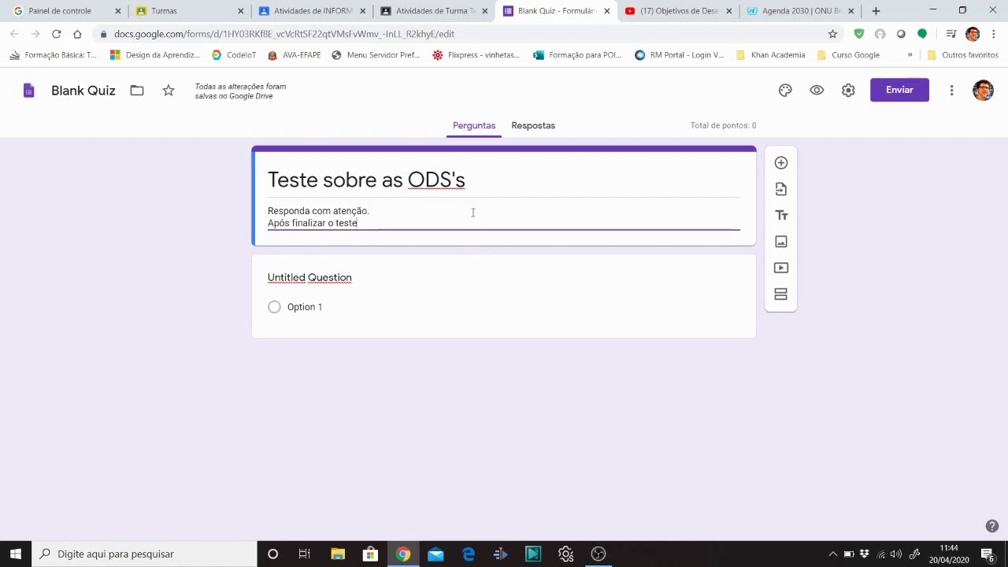
text(, sua)
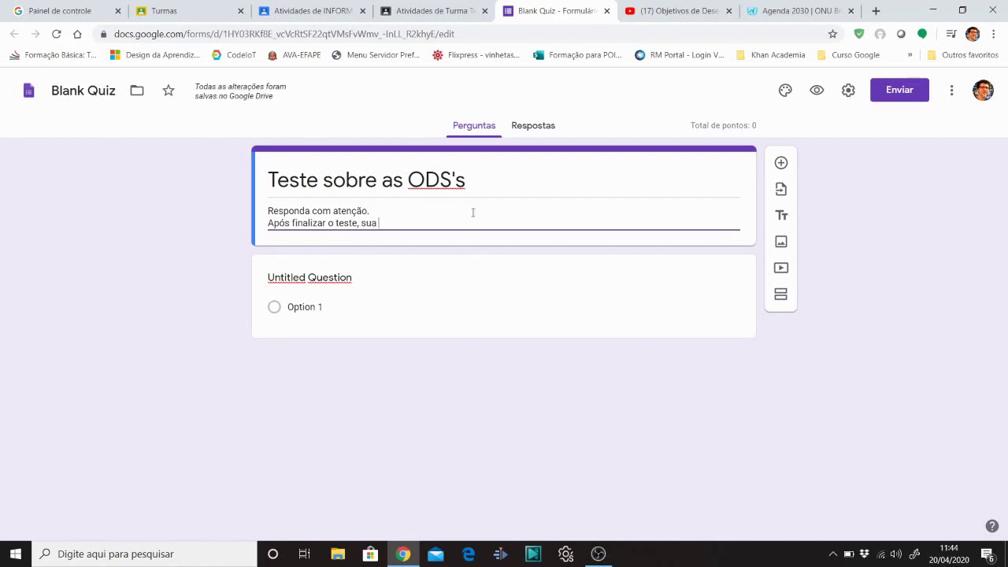
text( pontuação será)
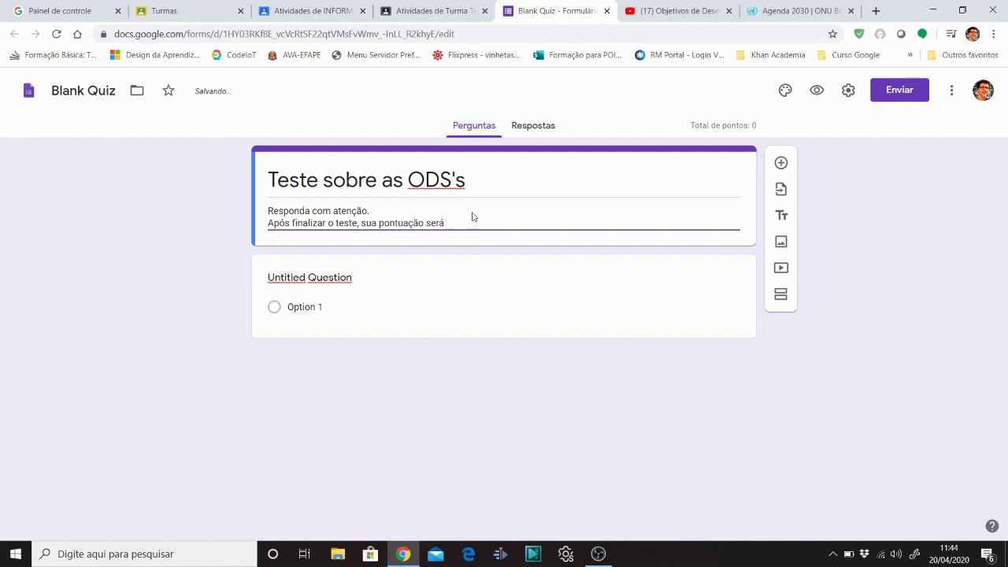
text( apresentada.)
click(360, 224)
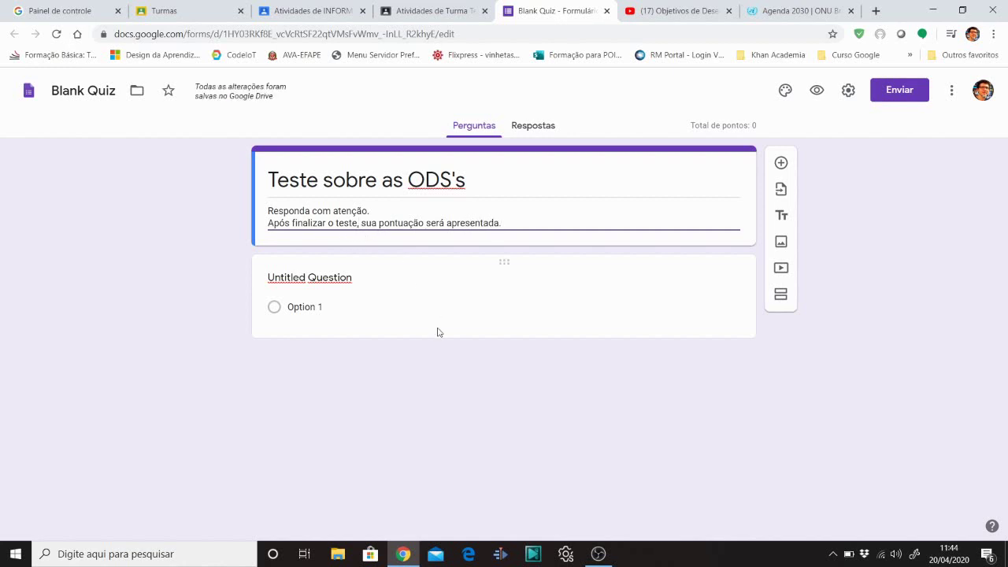
key(BackSpace)
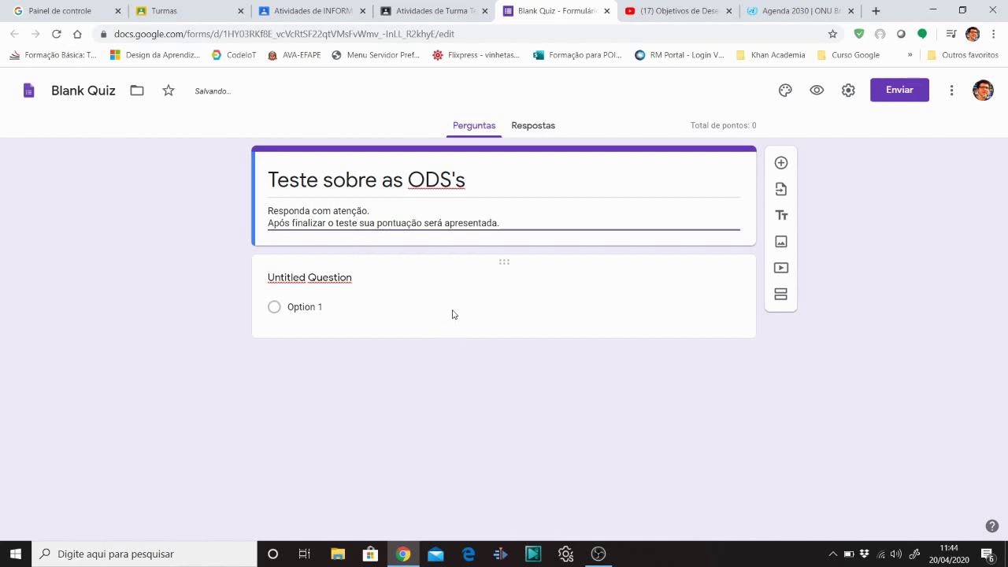
Step: Replace the untitled question's text with "Quantas são as ODS's?"
click(350, 277)
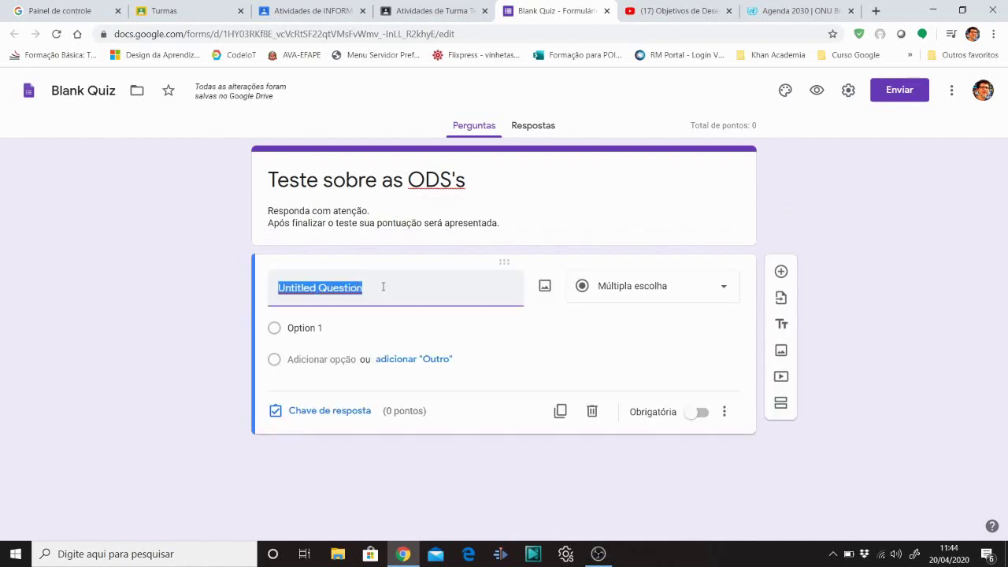
text(Quantas são as ODS's?)
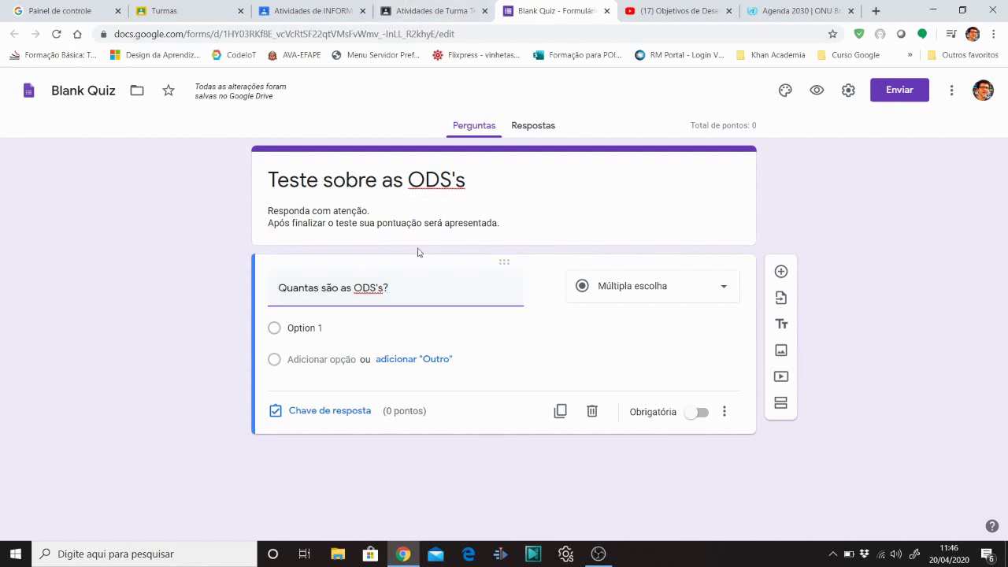
Step: Finish the question "Quantas são as ODS's?" and give it the answer options 12, 15, 17 and 20
key(BackSpace)
text(?)
click(345, 326)
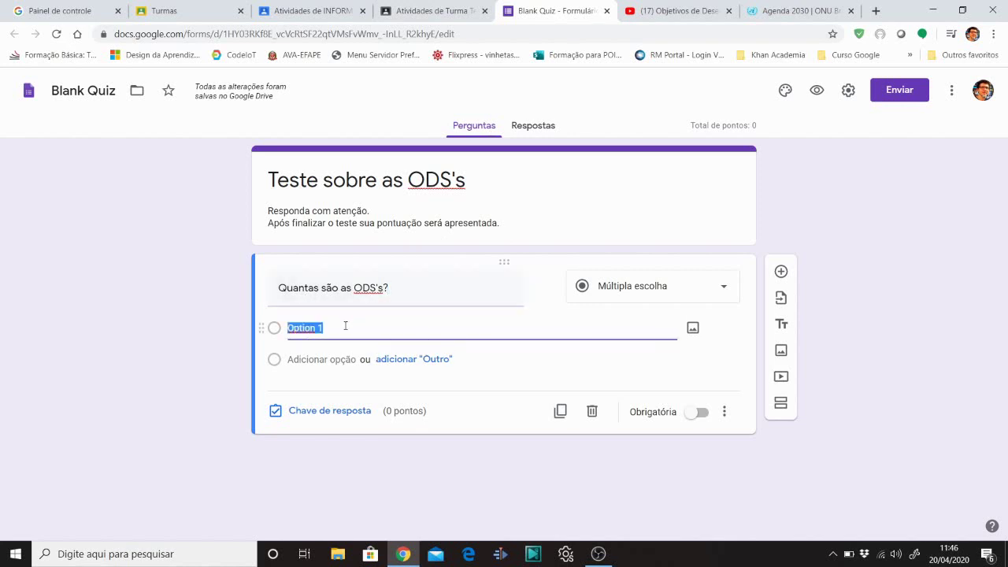
key(BackSpace)
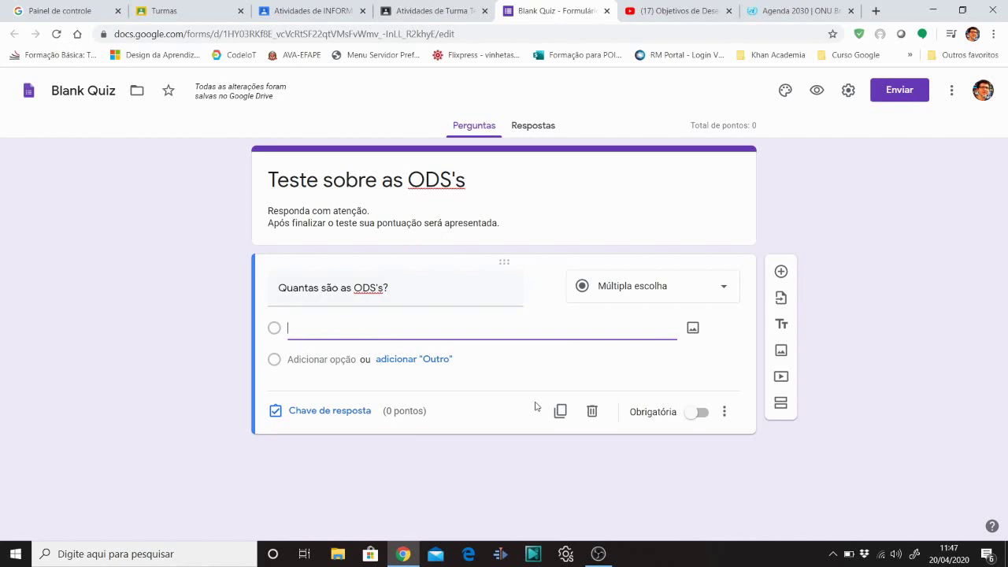
text(12)
key(Return)
text(15)
key(Return)
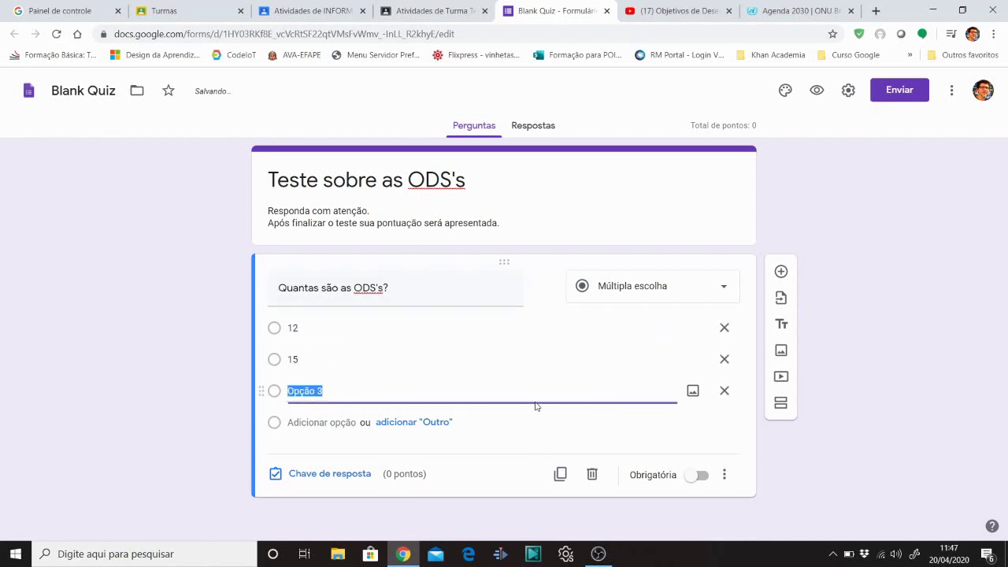
text(17)
key(Return)
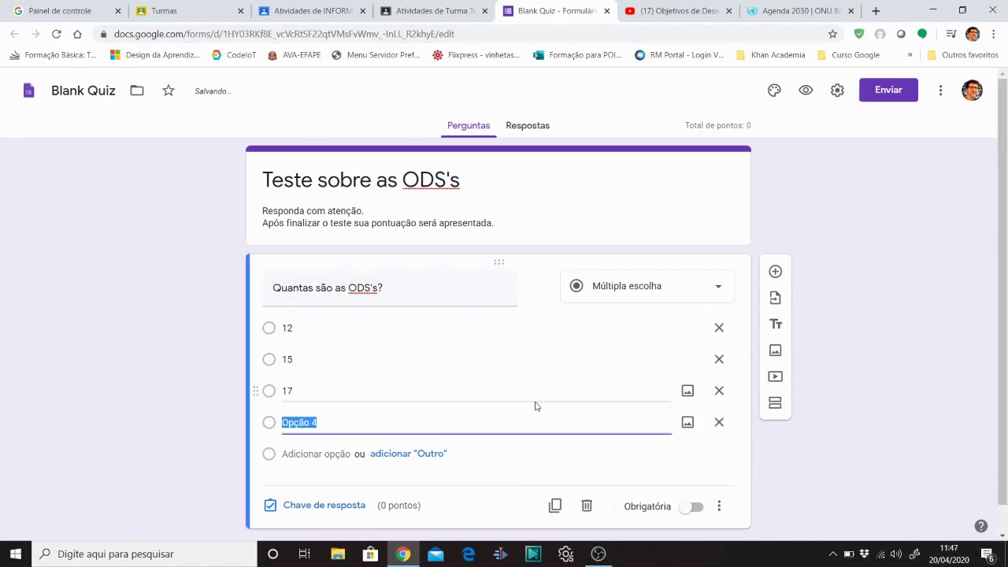
text(20)
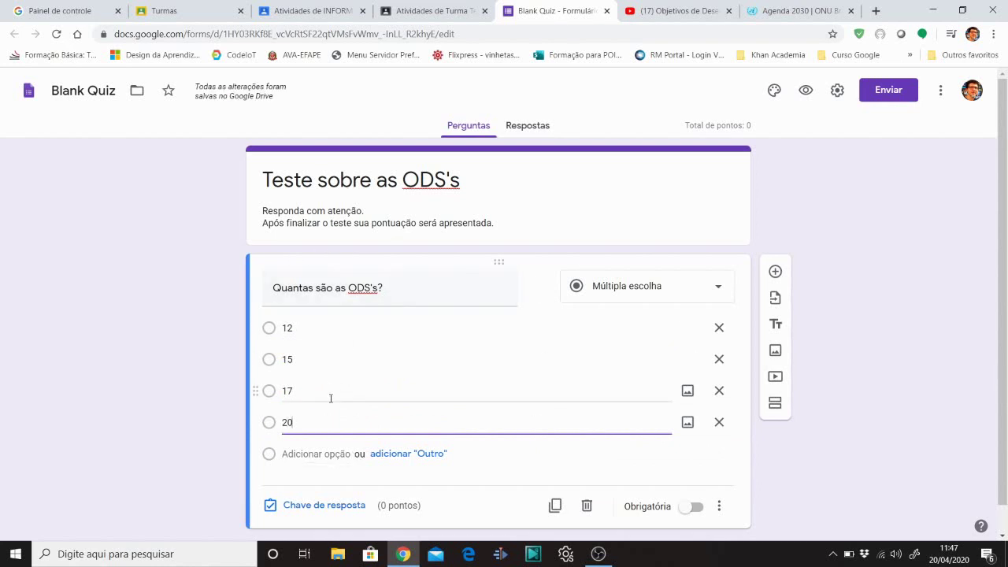
Step: Set 17 as the correct answer worth 2 points in the answer key, and make the question required
click(313, 514)
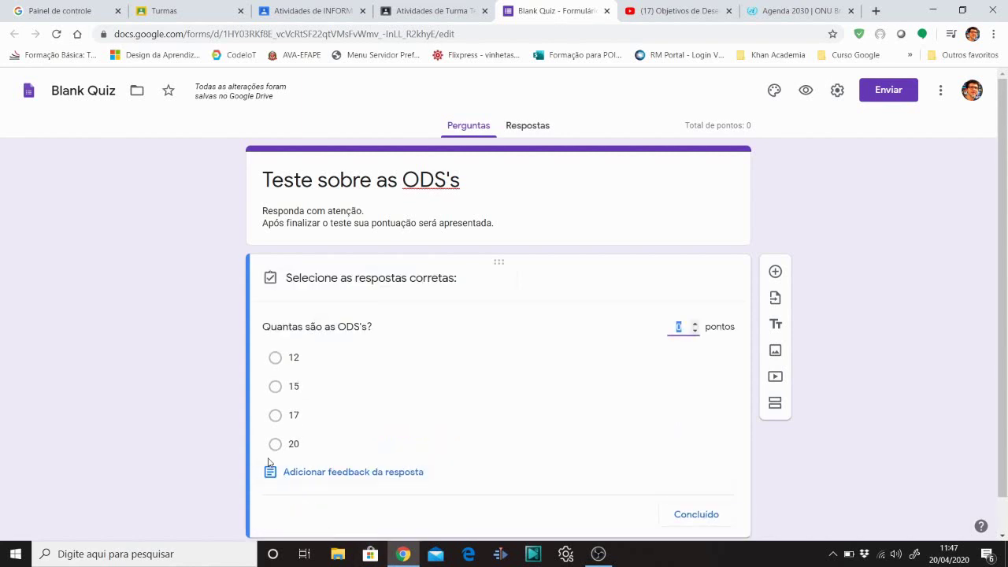
click(274, 417)
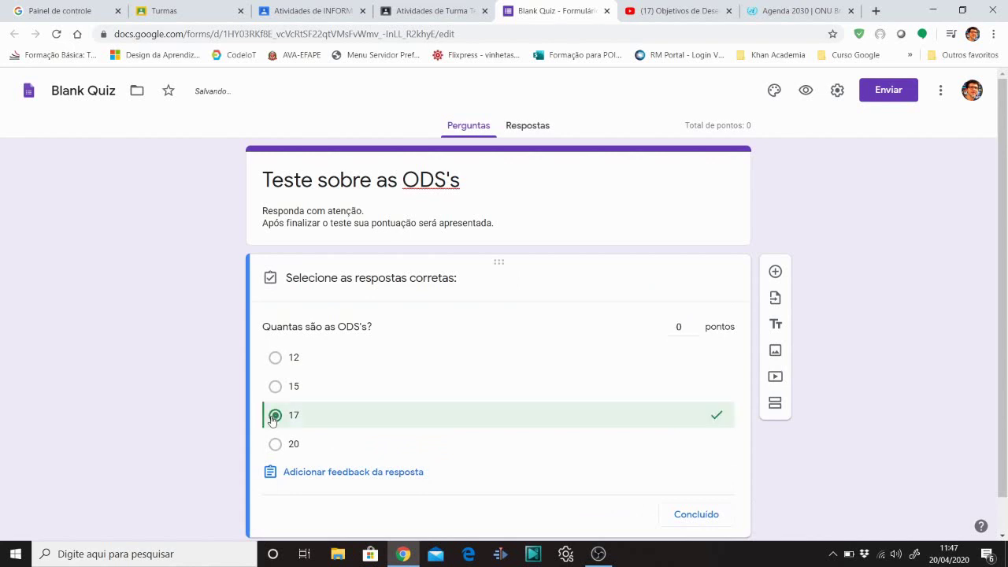
click(684, 332)
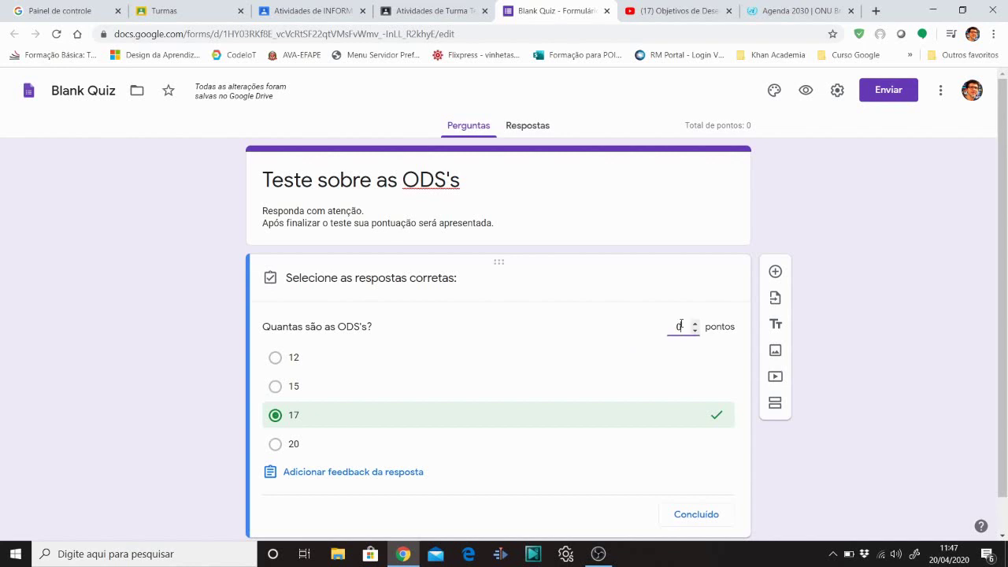
double_click(679, 326)
text(2)
scroll(675, 340, down, 1)
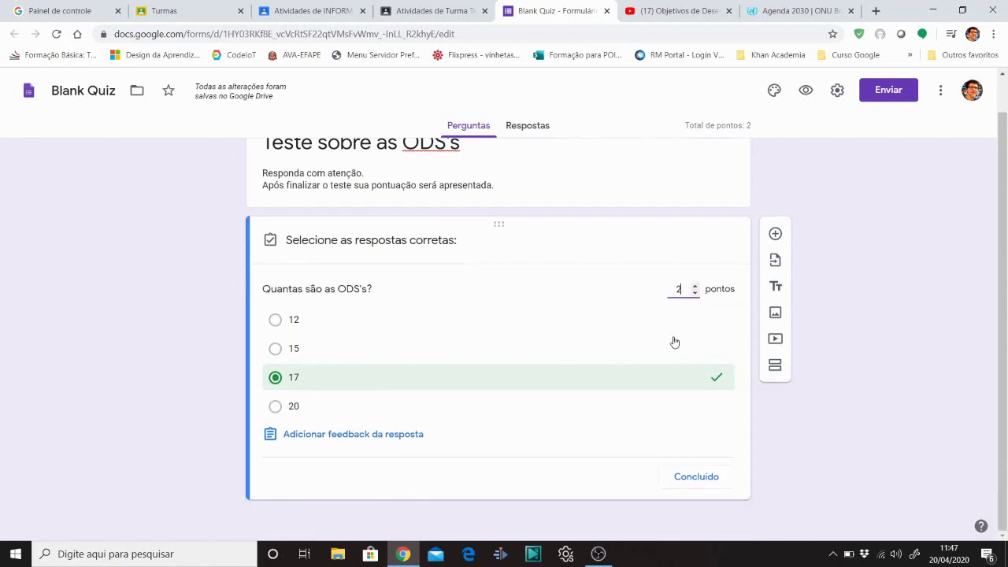
click(688, 477)
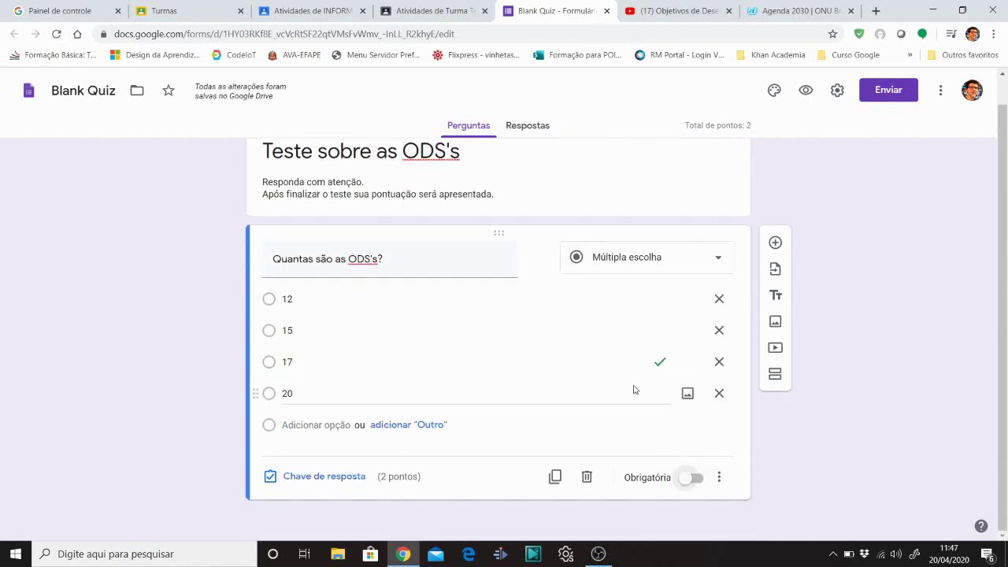
click(694, 479)
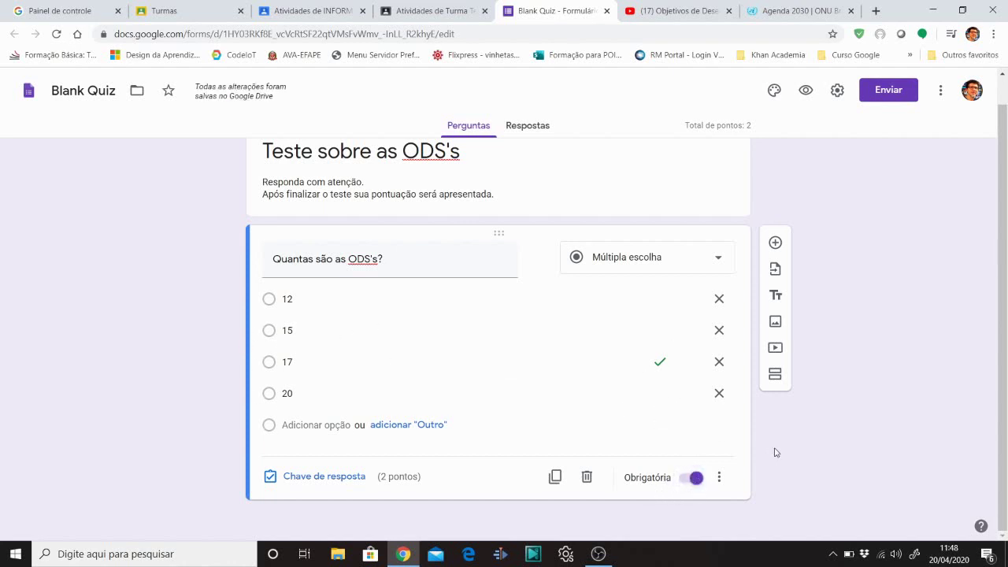
Step: Add a second question, "Qual é o significado da sigla ODS?", and set its type to "Resposta curta"
click(776, 243)
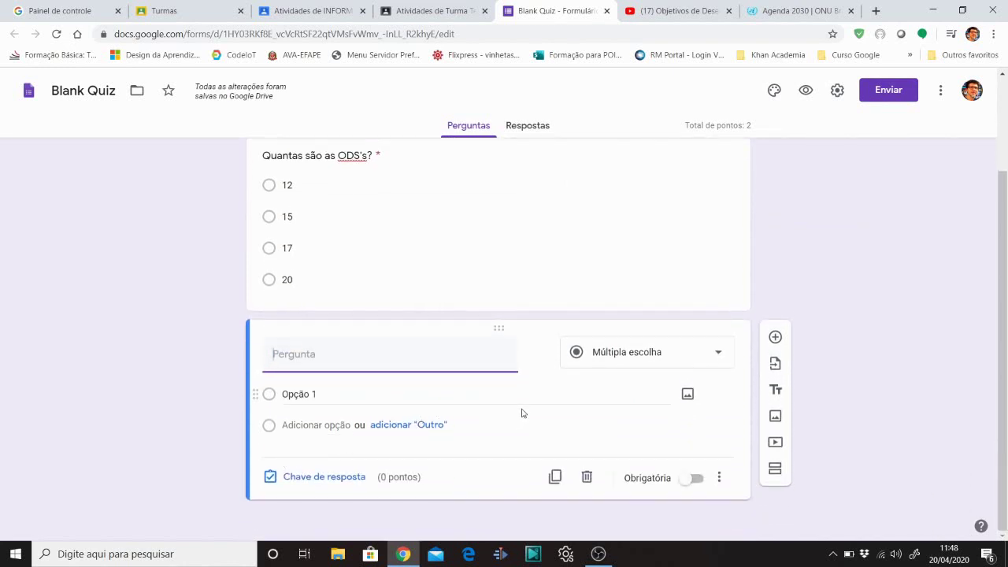
click(718, 356)
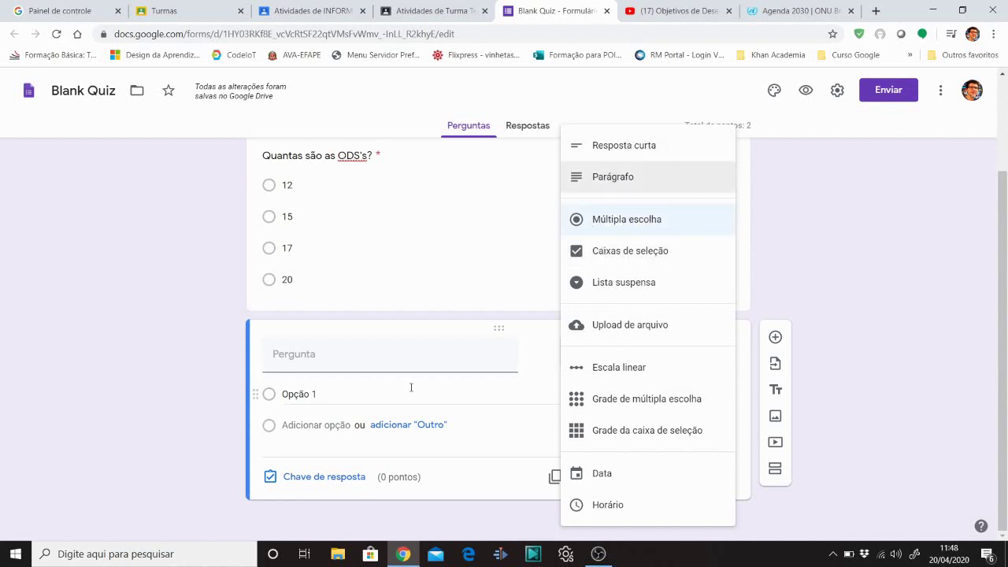
click(402, 356)
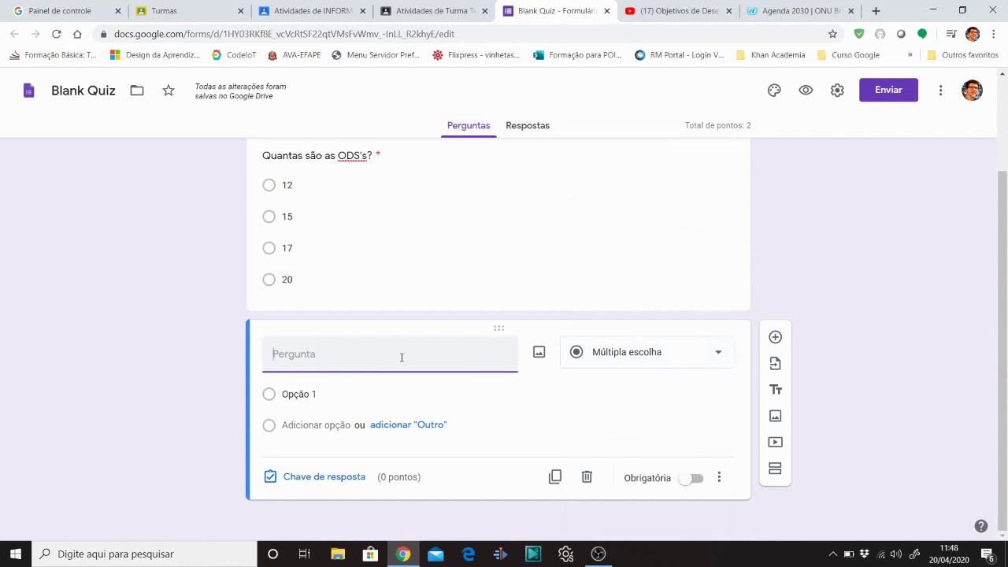
text(Qual é o Si)
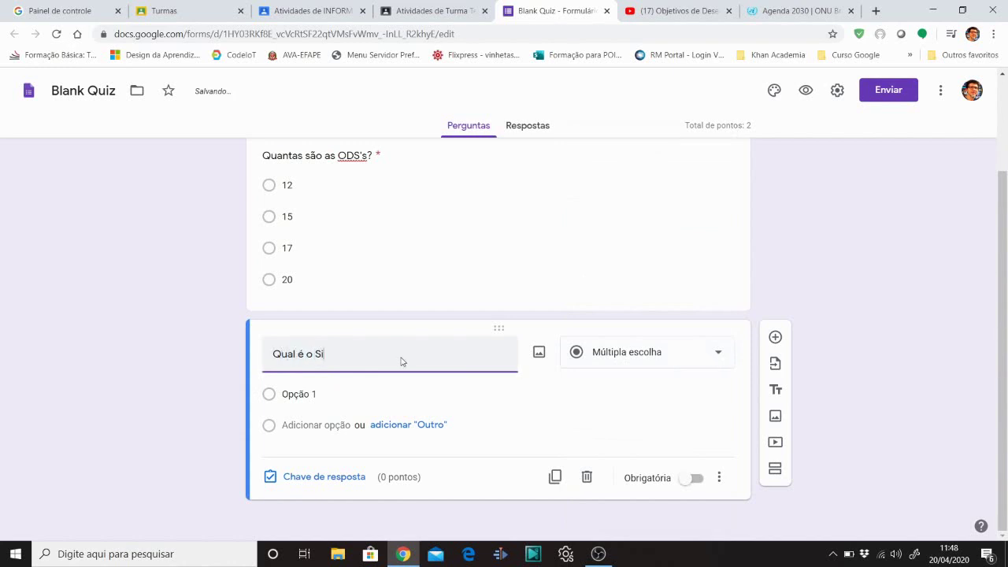
text(g)
key(BackSpace)
key(BackSpace)
key(BackSpace)
text(sig)
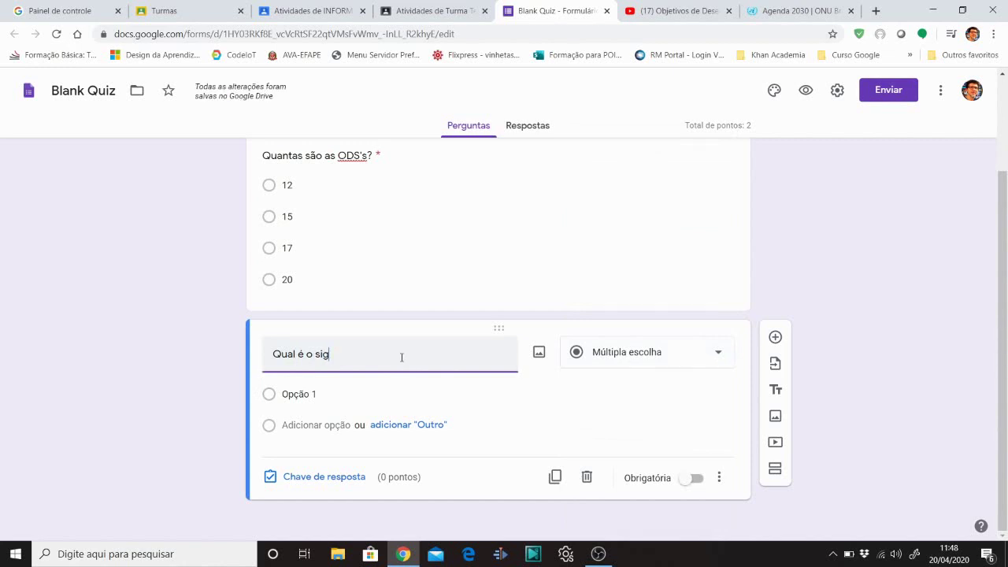
text(nificado )
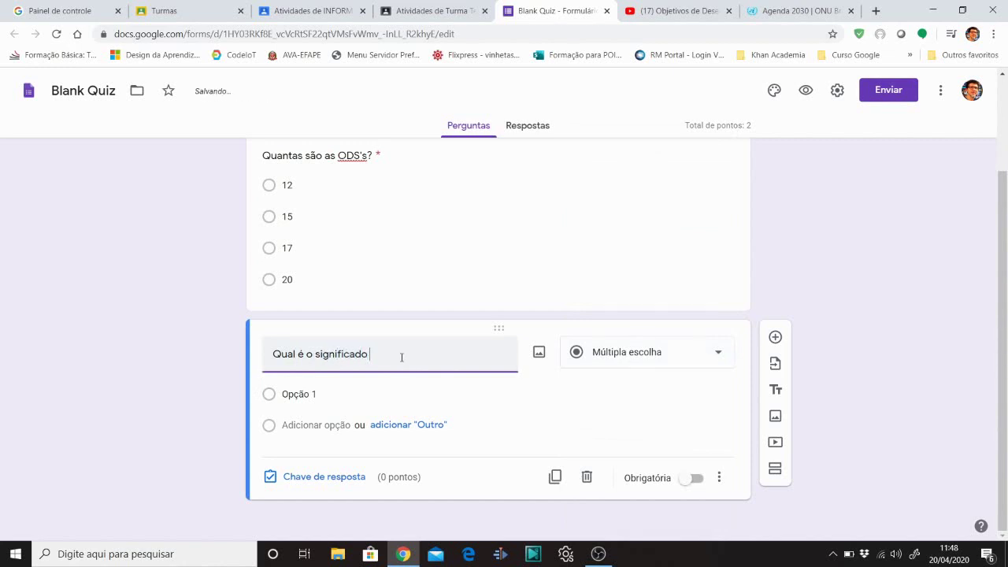
text(da )
text(siglas)
text( ODS)
text(?)
click(699, 362)
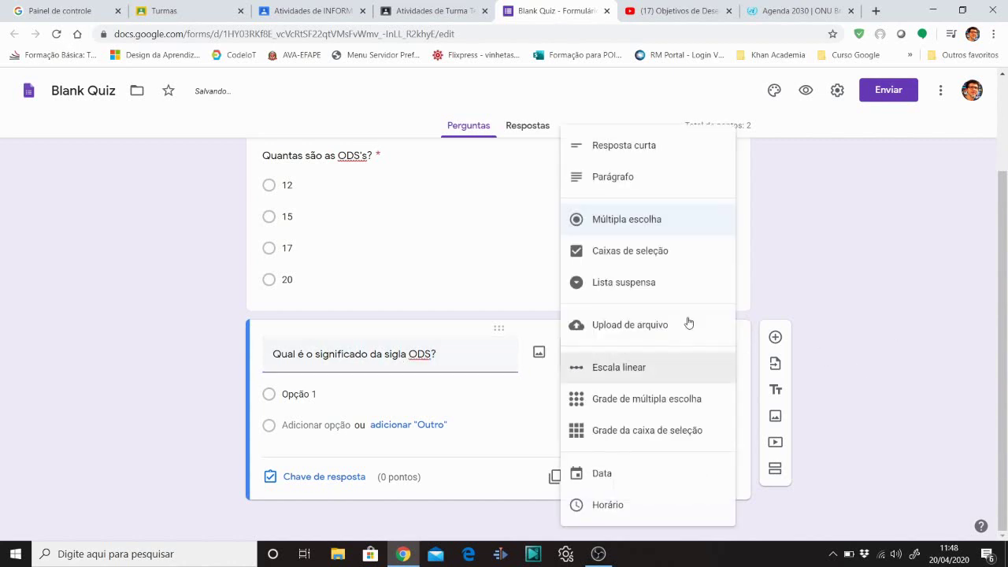
click(659, 148)
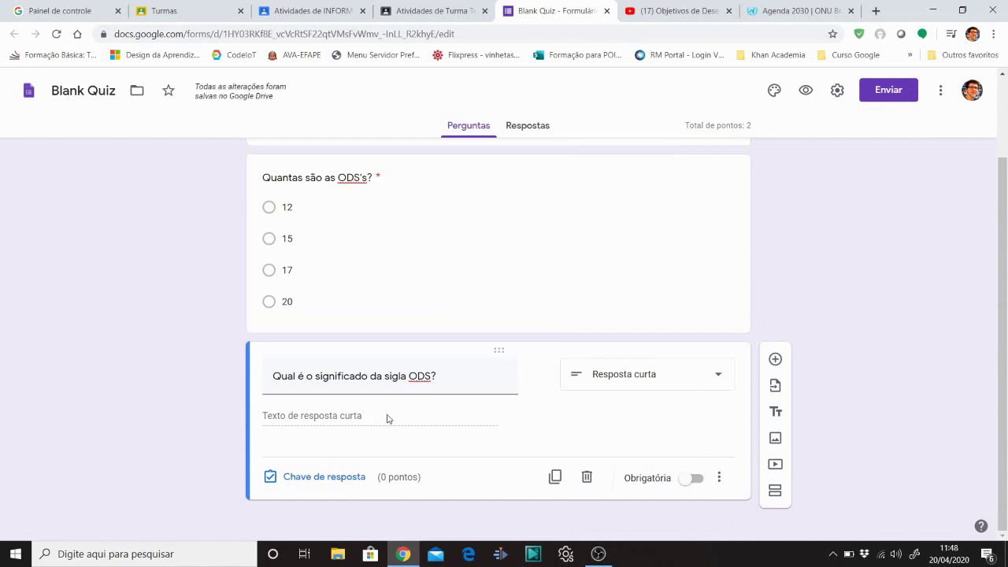
Step: Add "Objetivo de Desenvolvimento Sustentável" as a correct answer in the second question's answer key
click(316, 480)
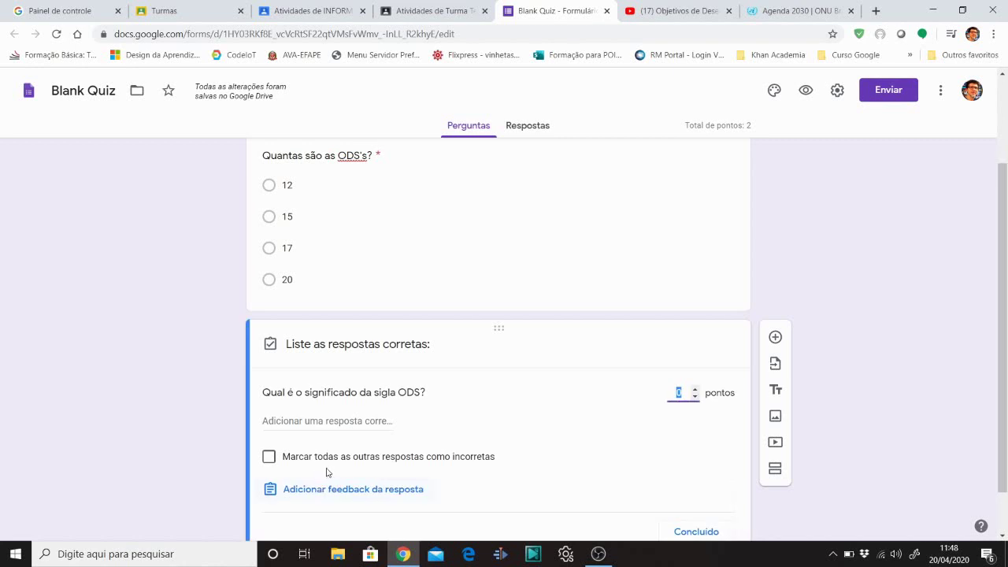
click(319, 420)
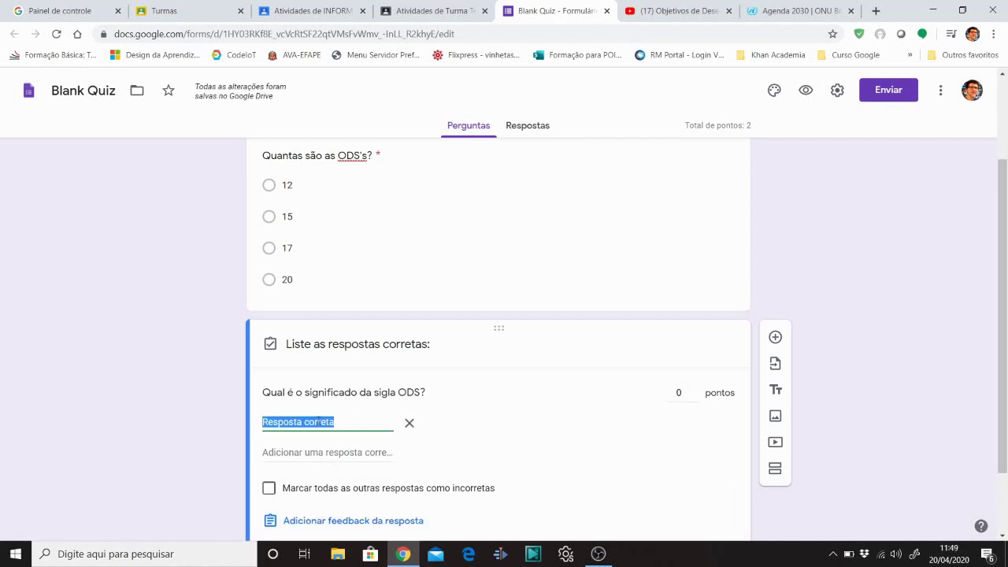
text(O)
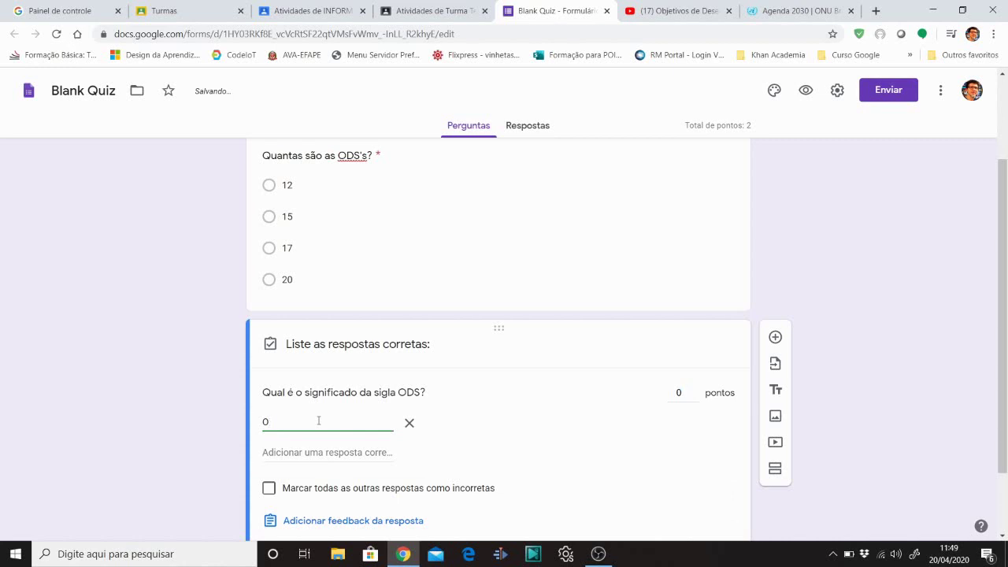
text(bje)
key(BackSpace)
key(BackSpace)
text(jetivo)
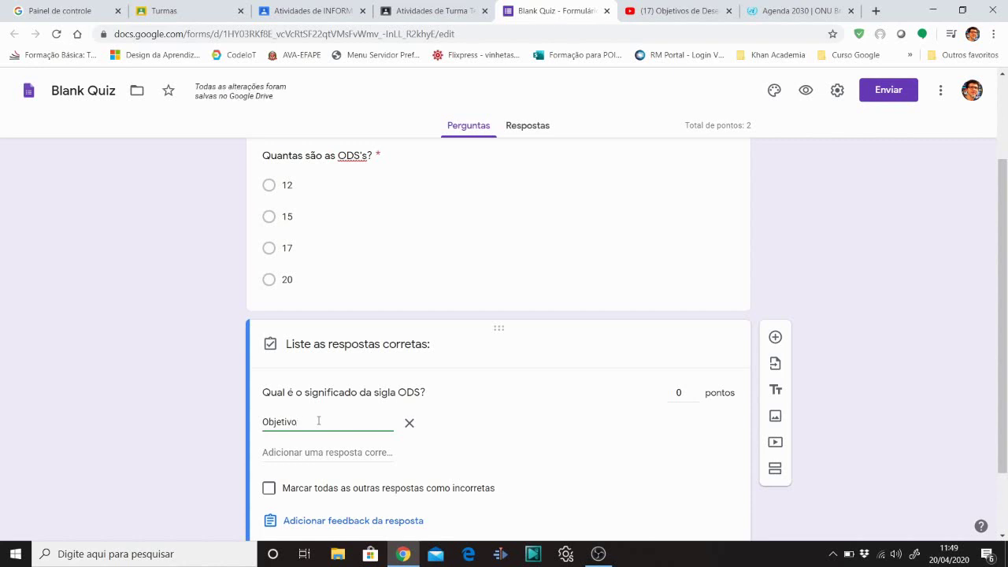
text( de)
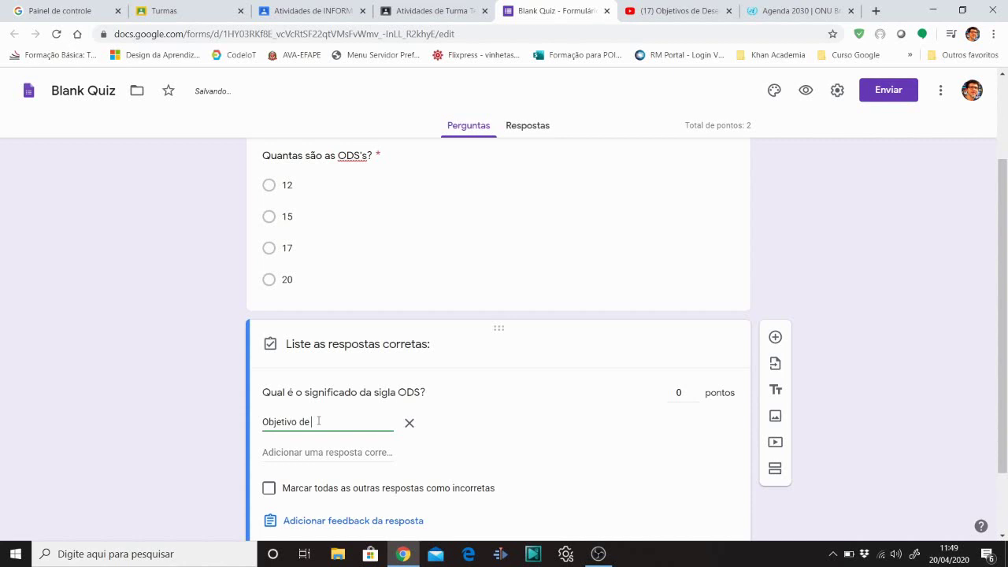
text( Desenvolvim)
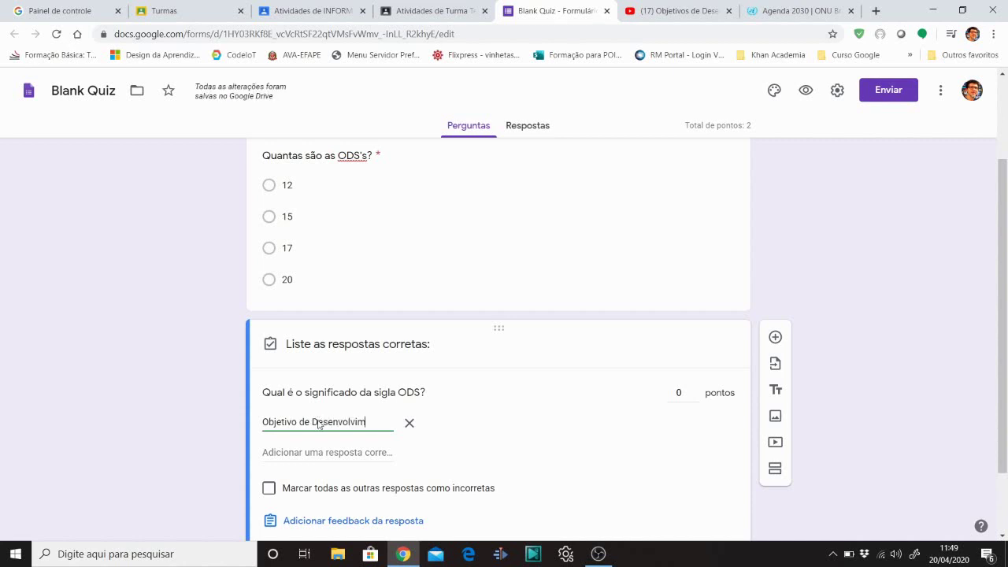
text(ento Sust)
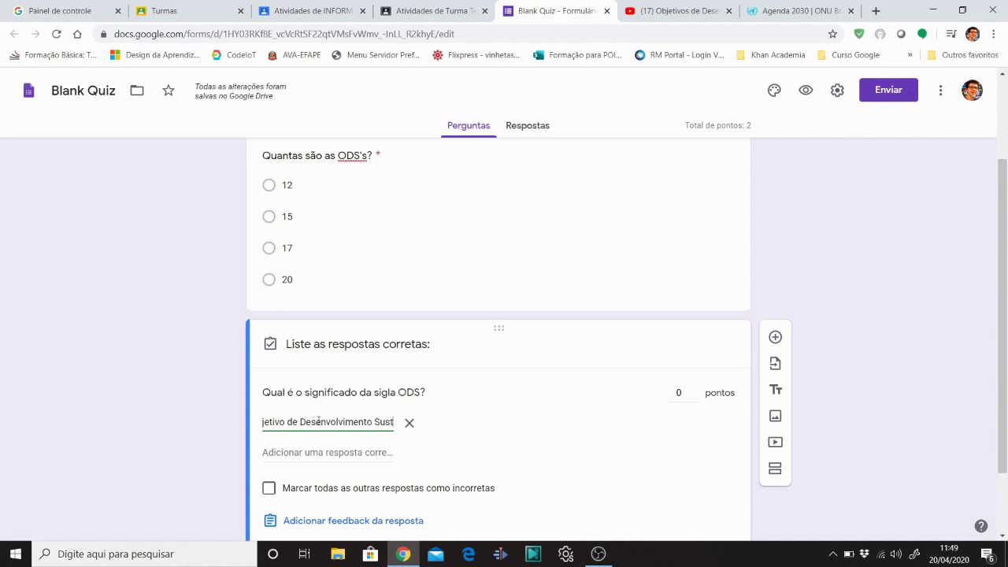
text(entável)
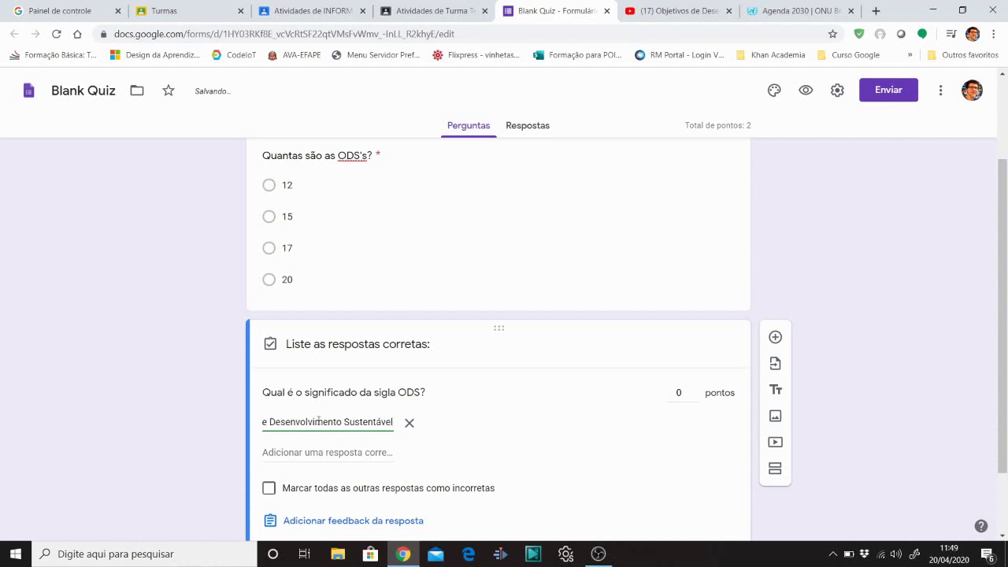
Step: Add "Objetivo Desenvolvimento Sustentável" as a second accepted answer for the ODS meaning question
click(324, 454)
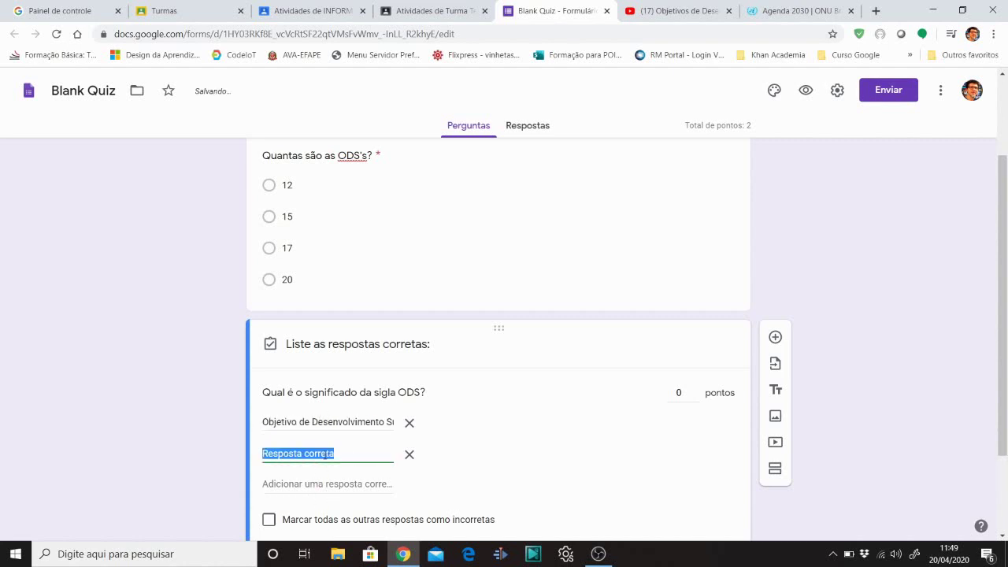
text(Objetivo)
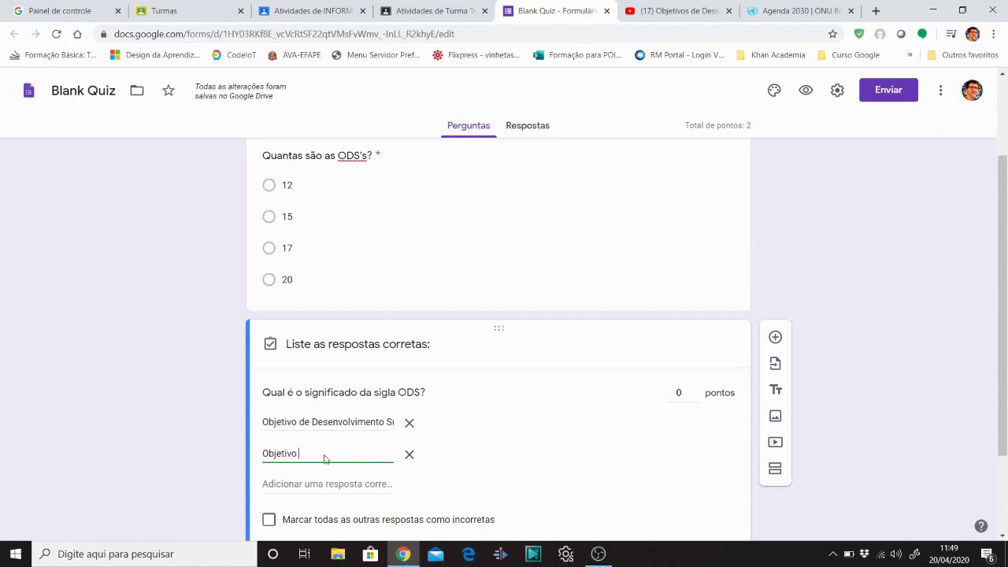
text( Desenvolv)
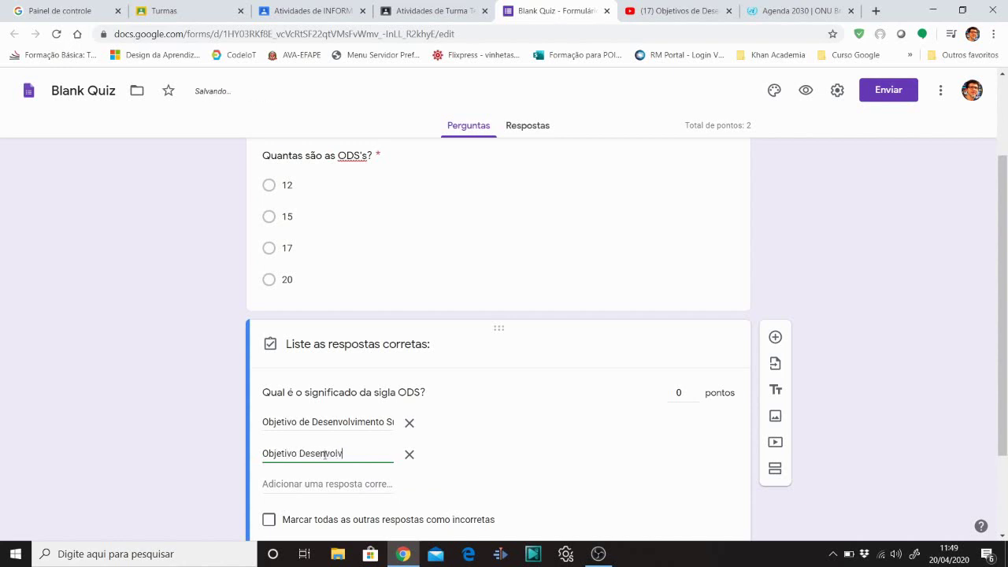
text(imento Sust)
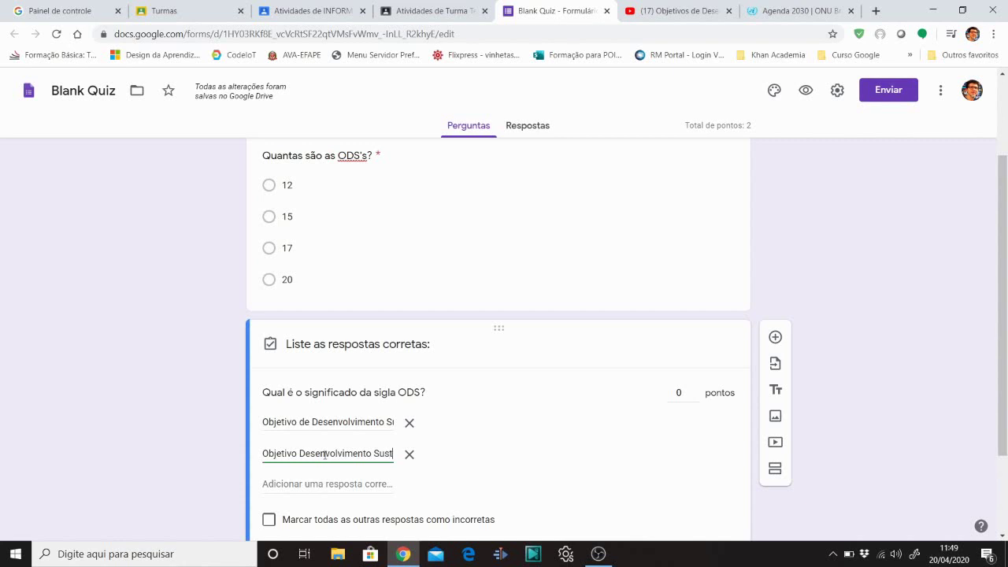
text(entável)
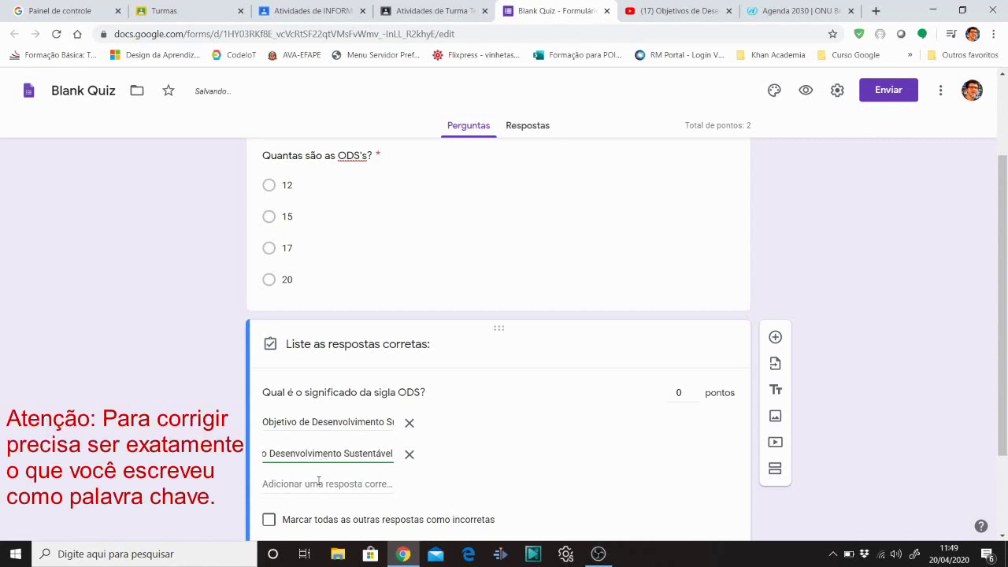
Step: Add the unaccented "Objetivo de Desenvolvimento Sustentavel" as a third accepted answer for the ODS meaning question
click(318, 482)
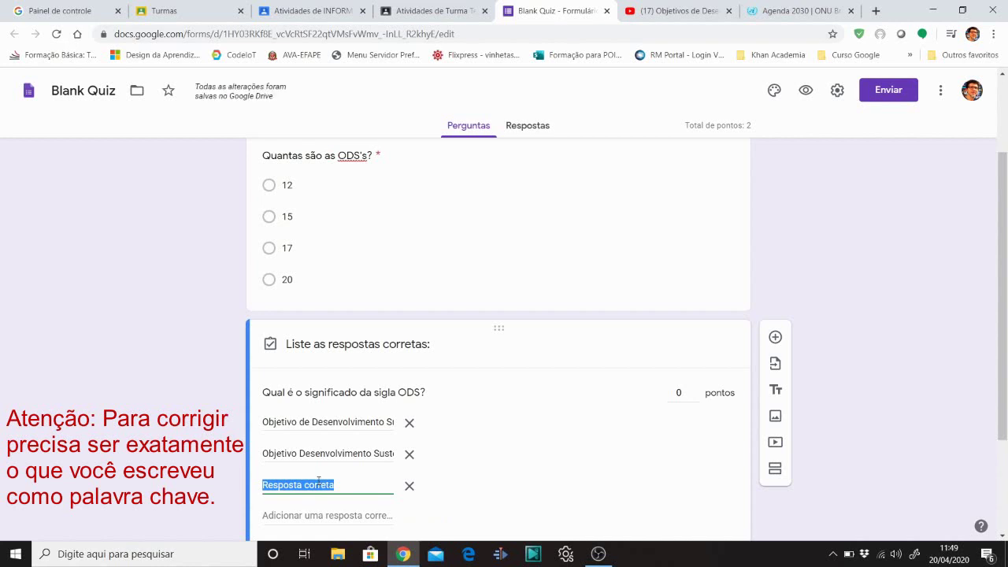
text(Objetivo de D)
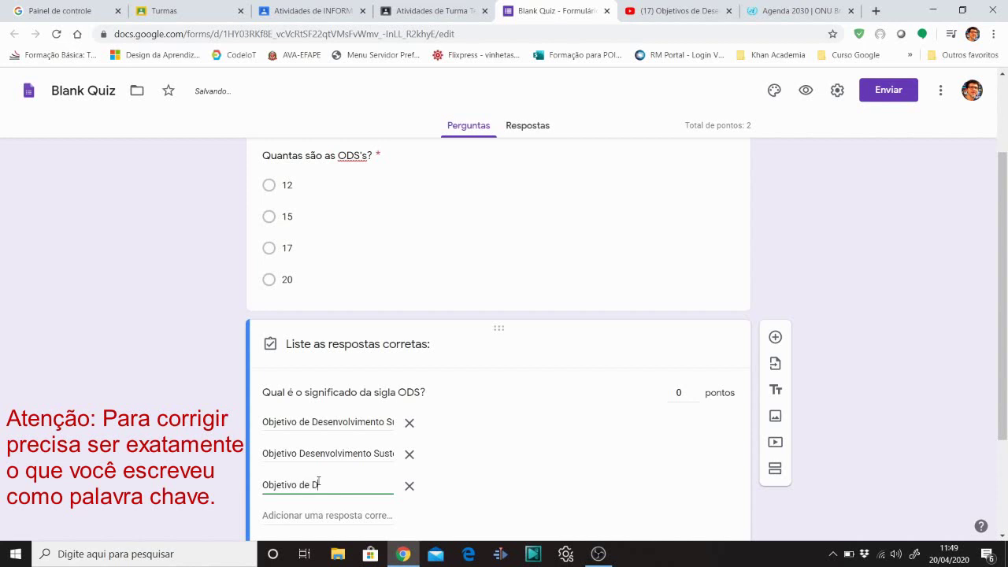
text(esenvolvimento)
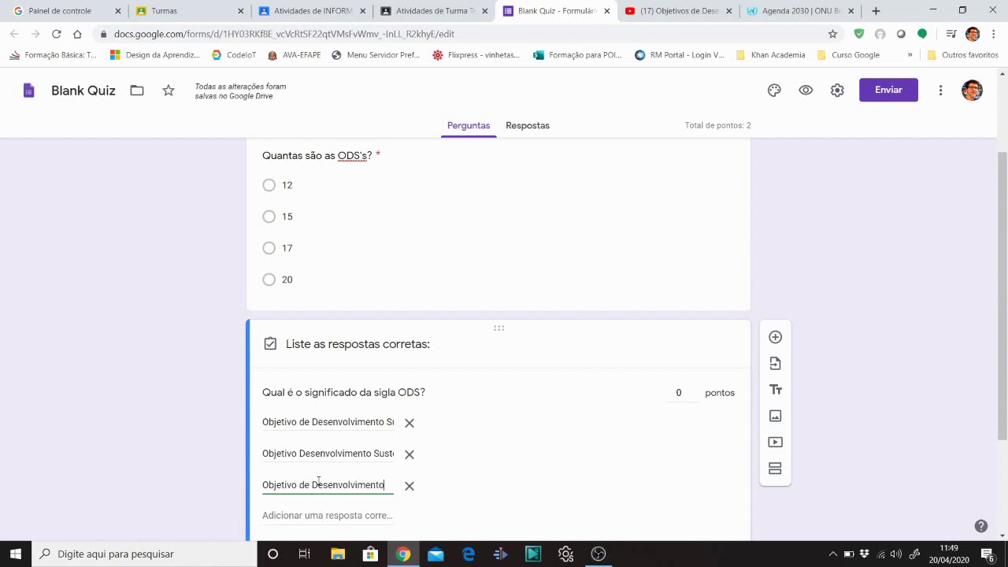
text( Sustentável)
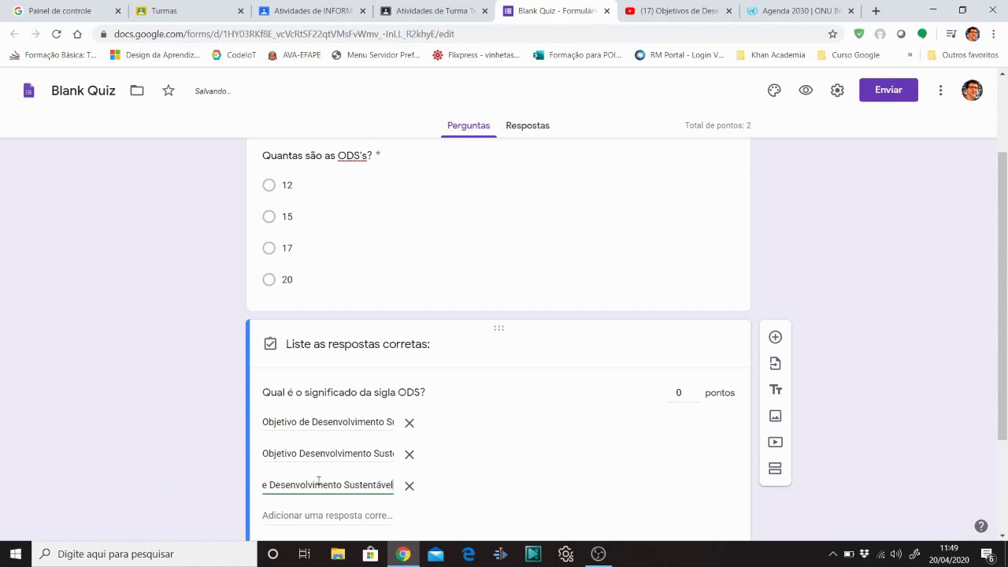
click(380, 485)
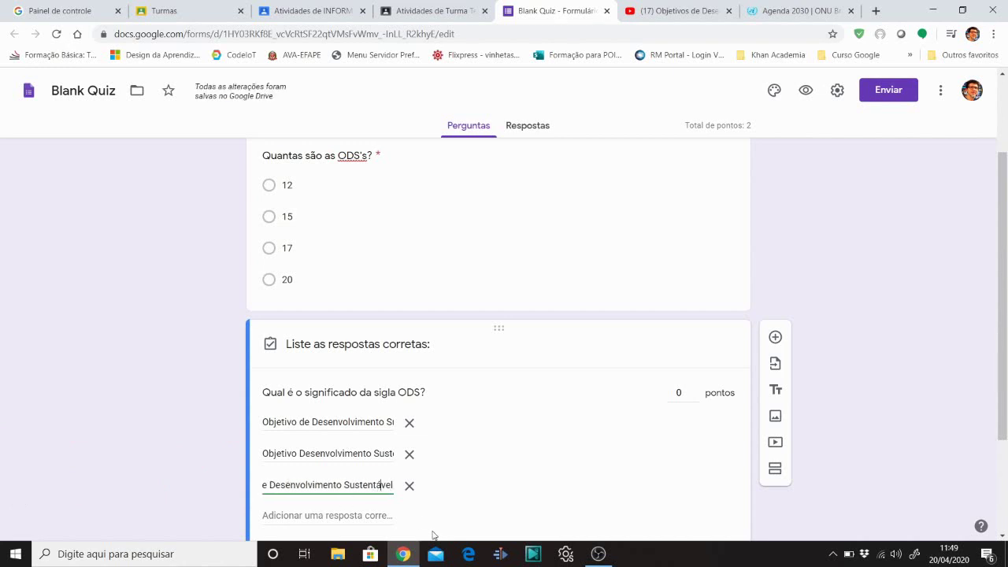
key(BackSpace)
text(a)
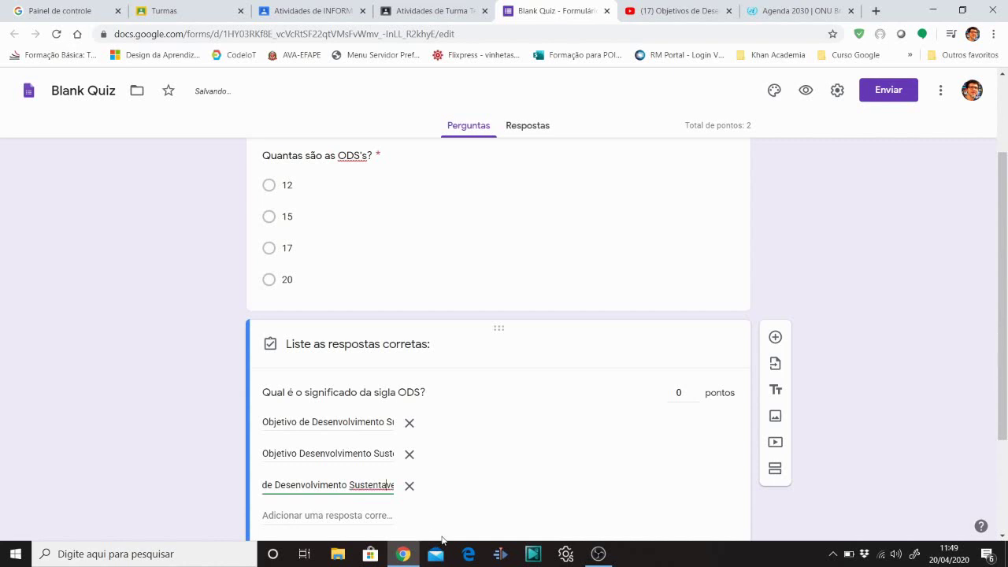
Step: Make the ODS meaning question worth 3 points, finish its answer key, and mark the question as required
scroll(474, 502, down, 2)
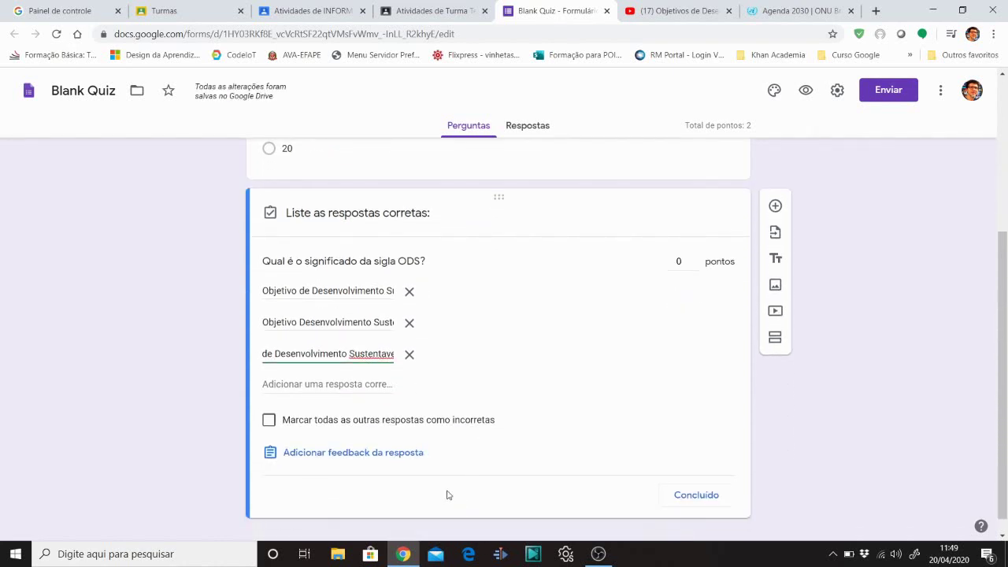
click(683, 261)
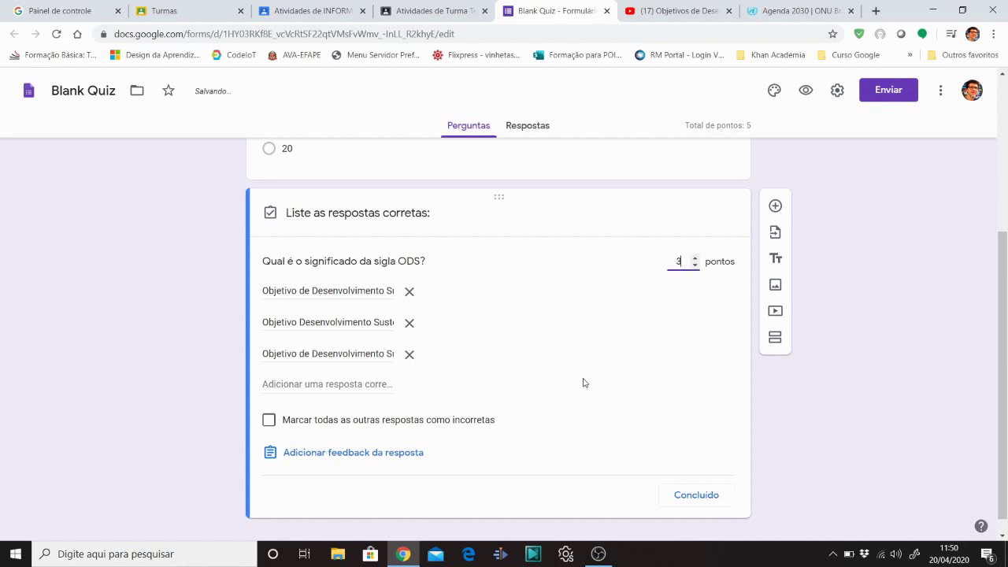
click(691, 497)
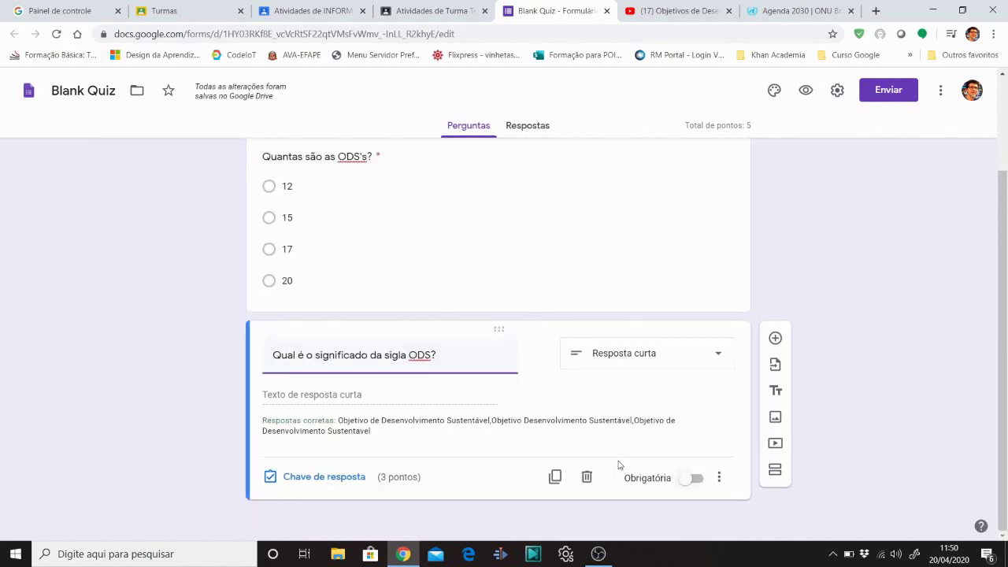
click(696, 480)
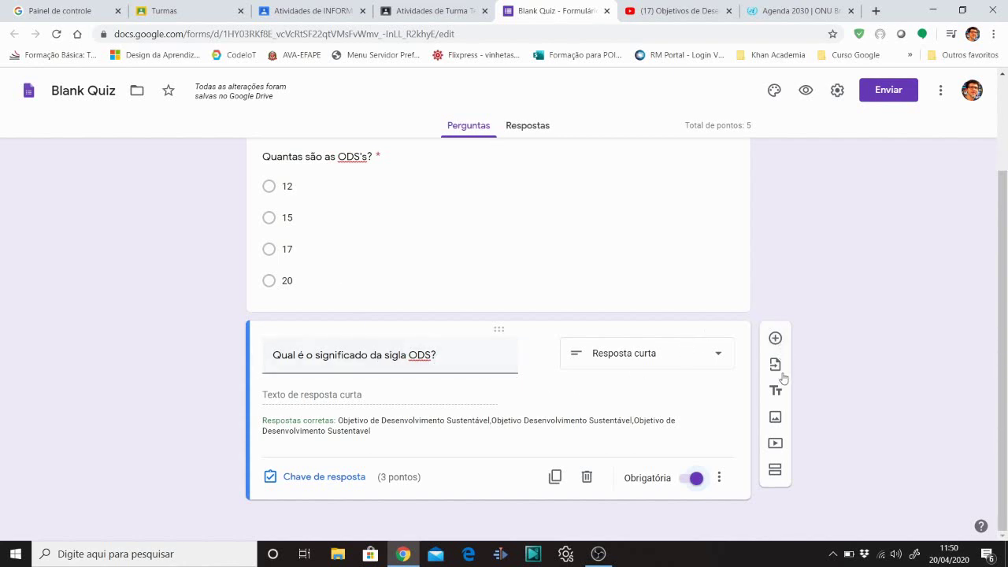
Step: Search YouTube for "ODS objetivos" and insert the video "17 Objetivos De Desarrollo Sostenible ODS 2015 - 2030" below the second question
click(775, 444)
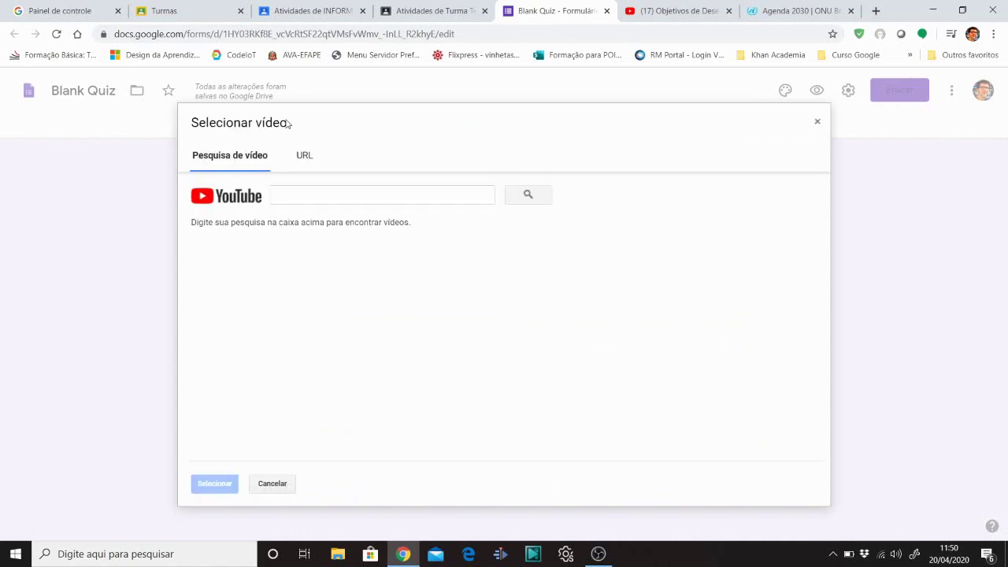
click(296, 198)
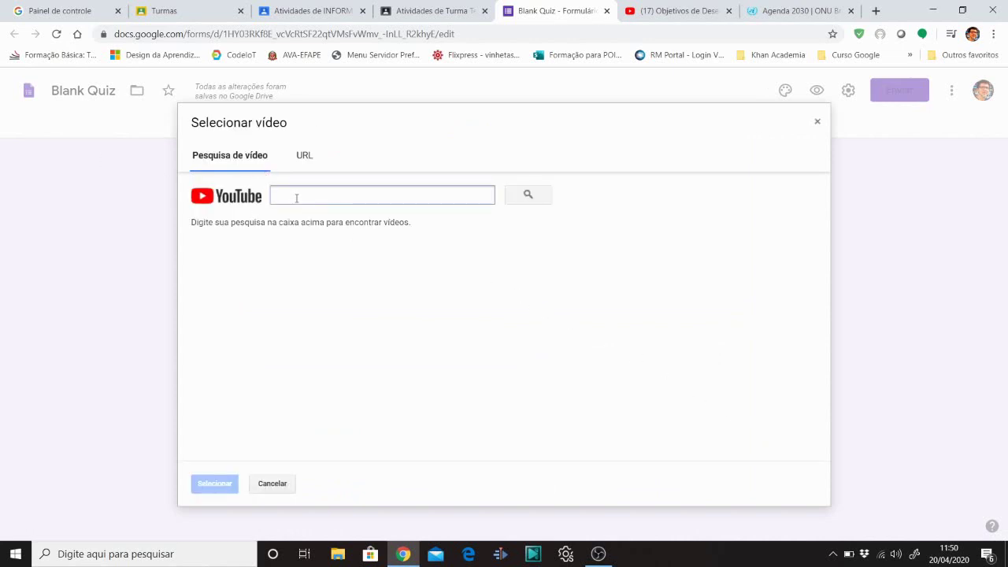
text(ODS objetivos)
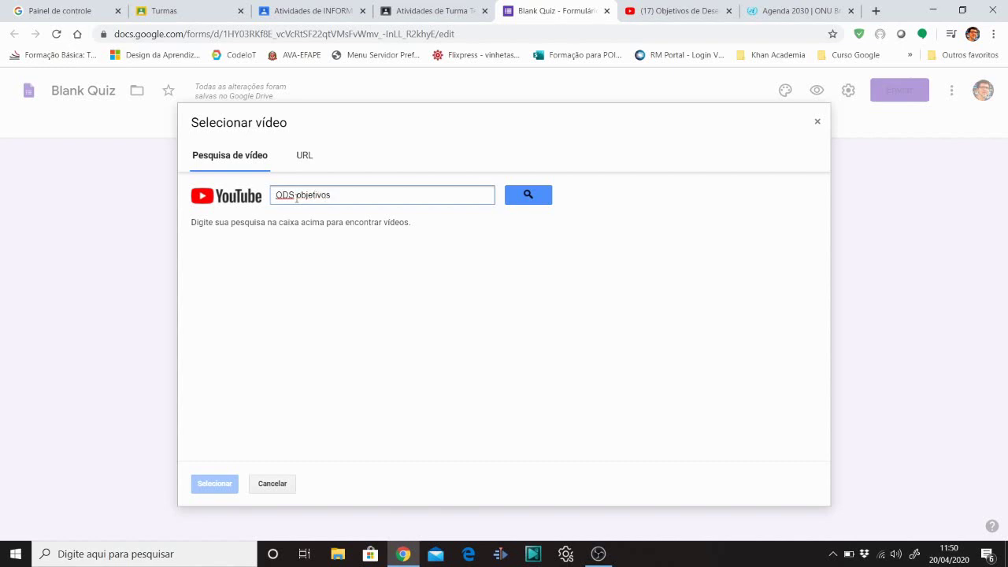
key(Return)
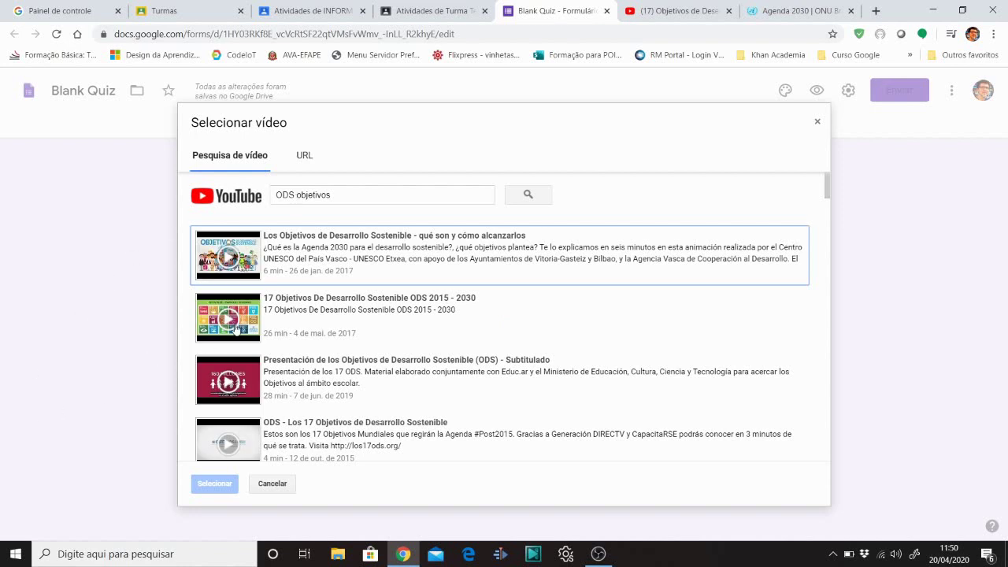
click(236, 325)
click(213, 482)
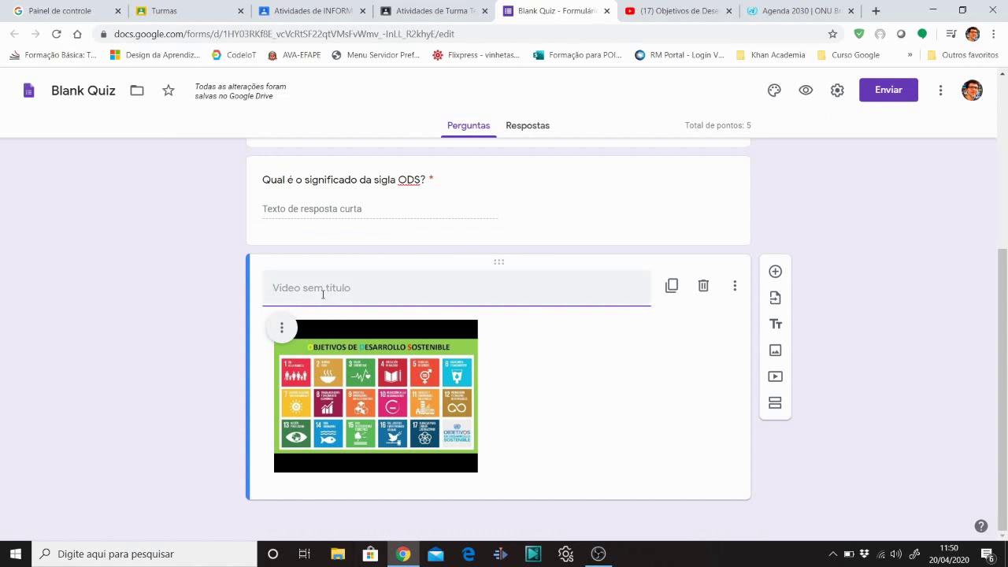
Step: Title the inserted video "Um novo vídeo..." and enlarge it to fill most of its card's width
text(Um novo V)
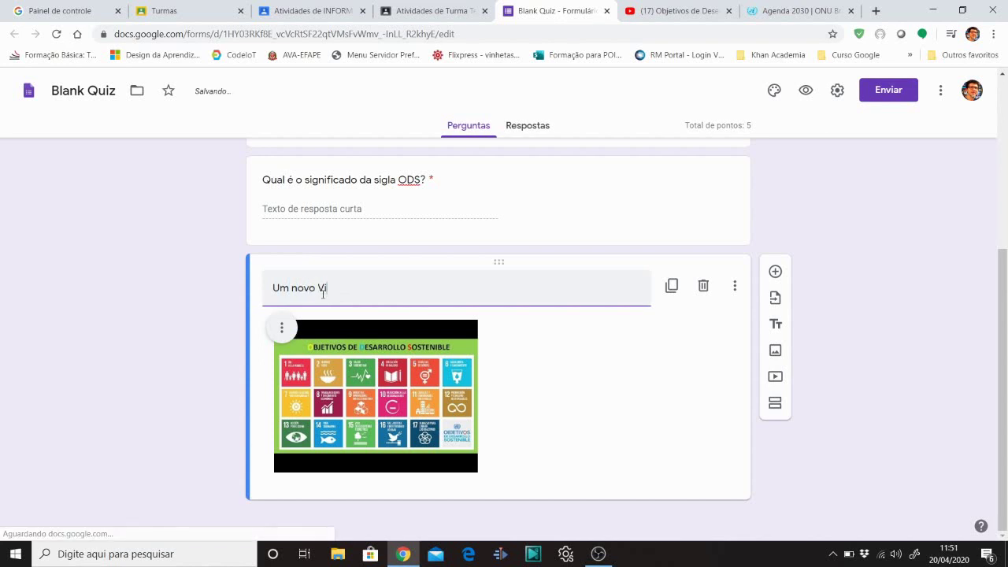
text(id)
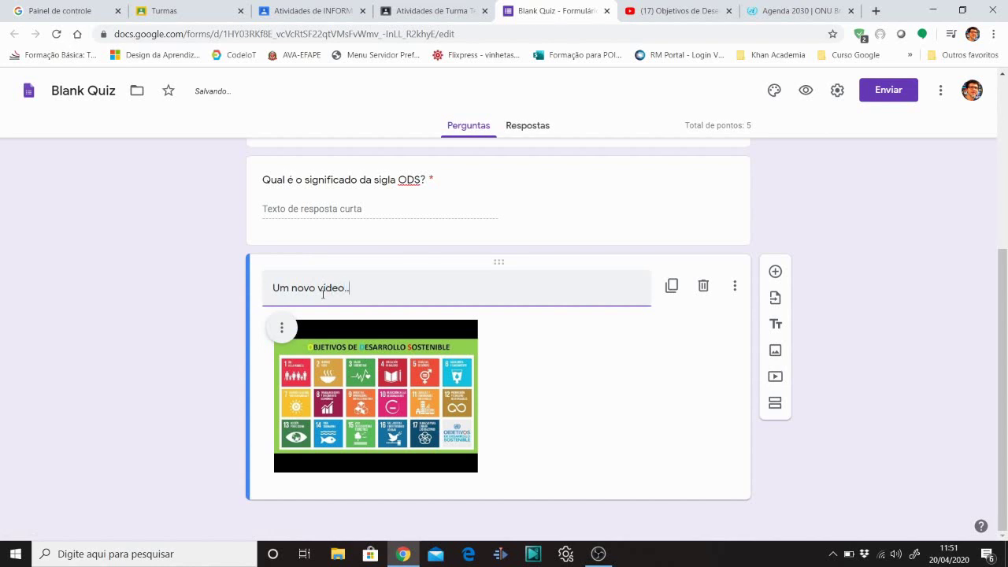
click(463, 440)
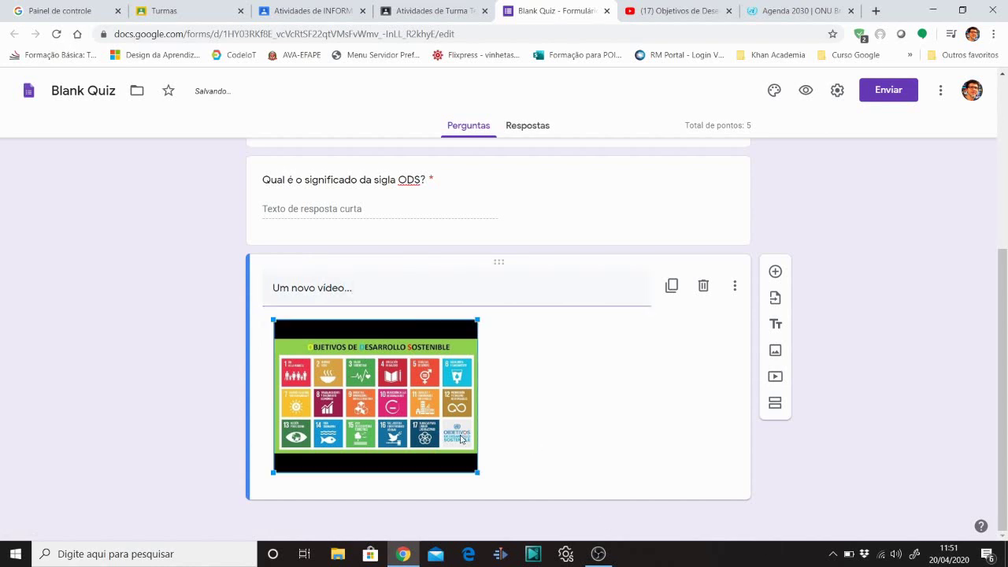
drag(475, 471, 626, 507)
scroll(636, 466, down, 1)
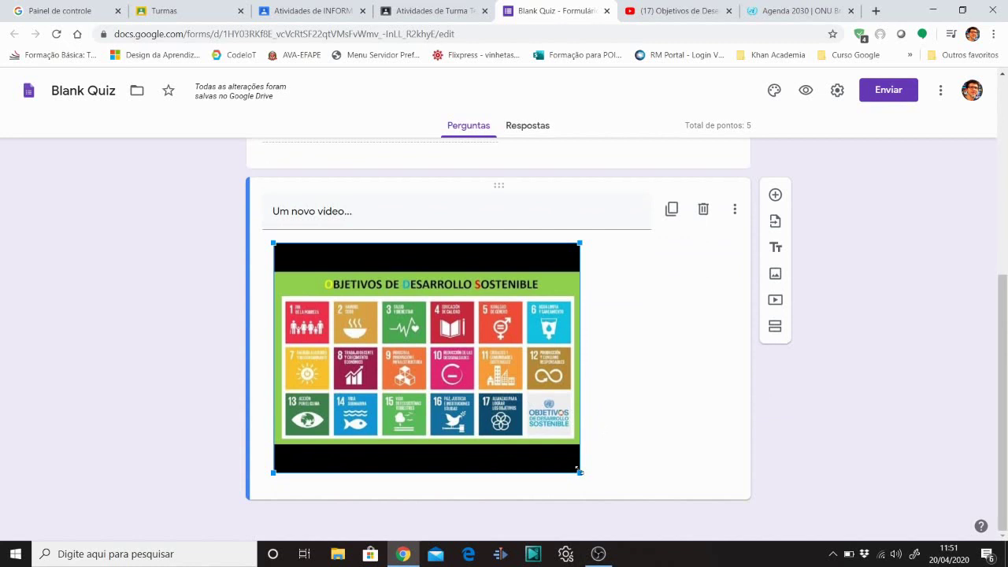
drag(581, 473, 628, 509)
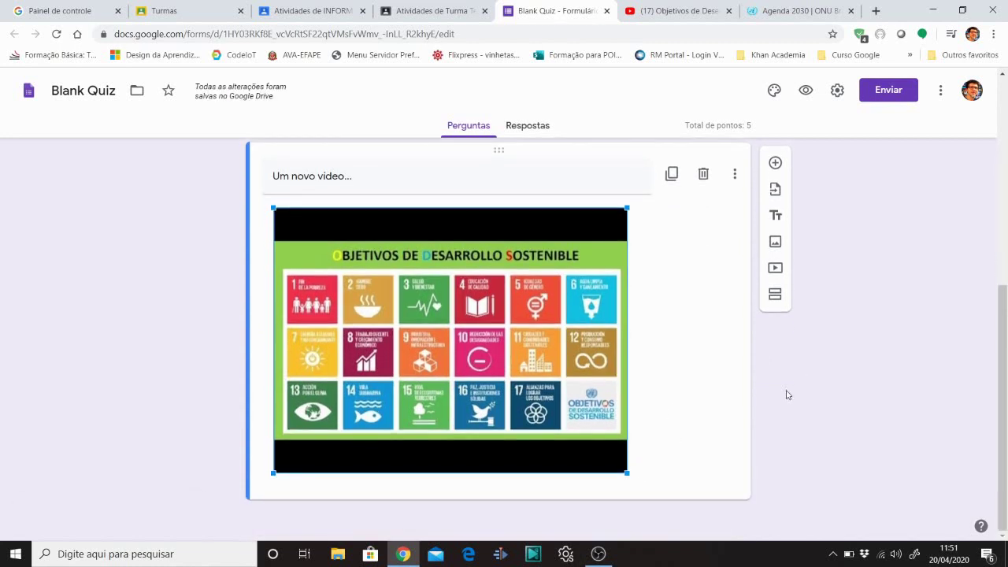
Step: Add a blank multiple-choice question below the video
key(Delete)
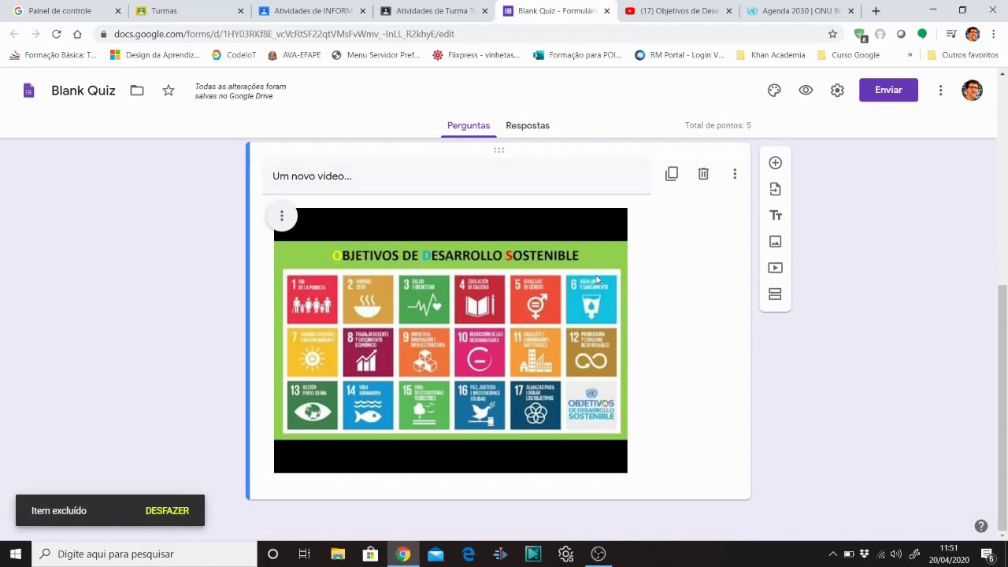
click(776, 163)
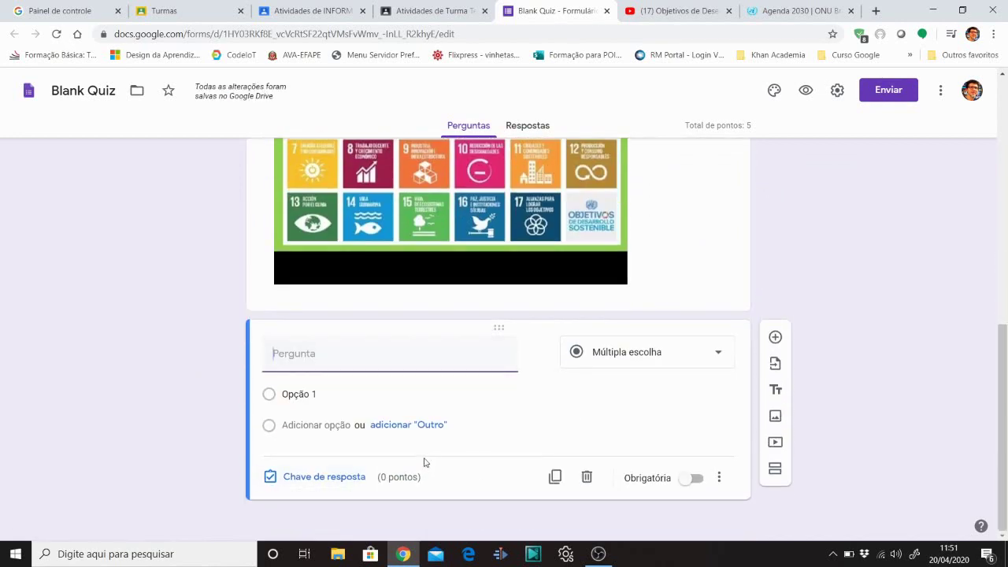
scroll(424, 462, up, 3)
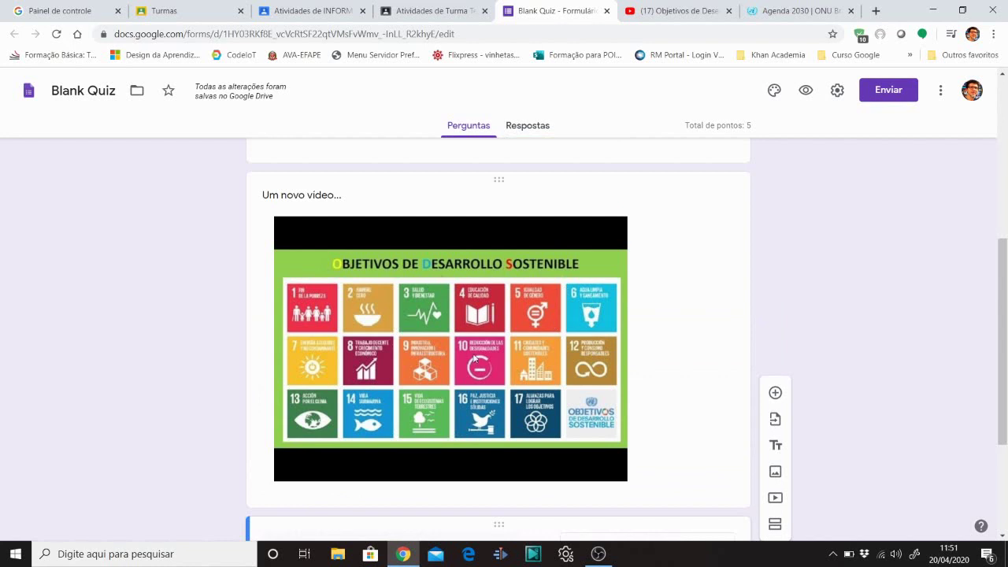
scroll(507, 362, down, 3)
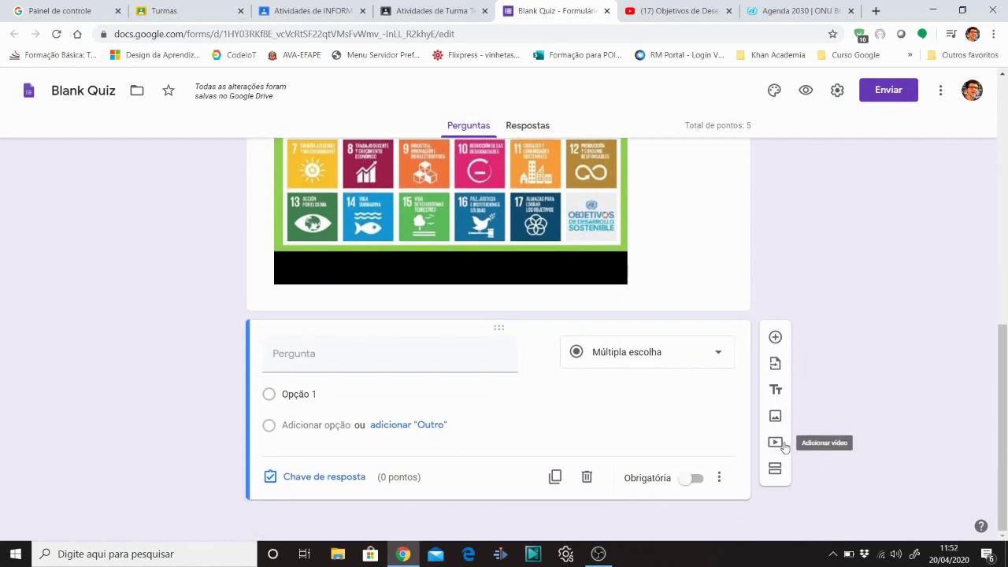
Step: Rename the form file as "ODS - Atividade 1"
scroll(581, 247, up, 1)
scroll(580, 246, up, 15)
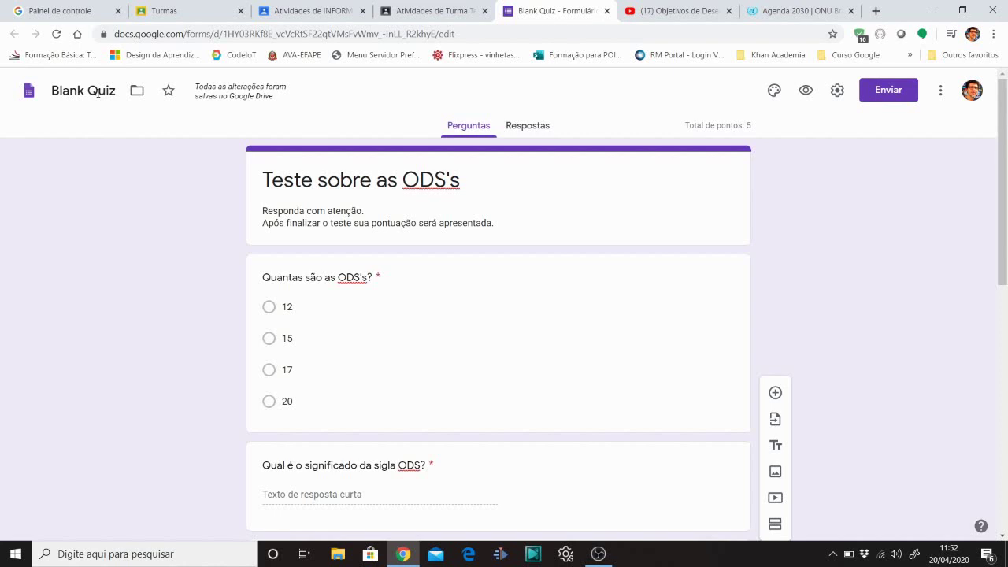
click(98, 90)
double_click(99, 90)
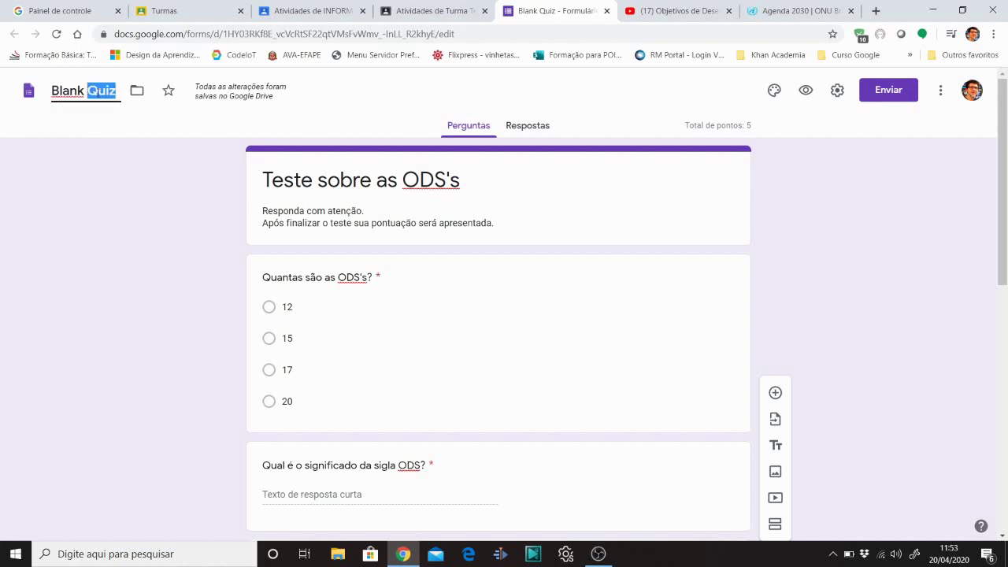
triple_click(97, 92)
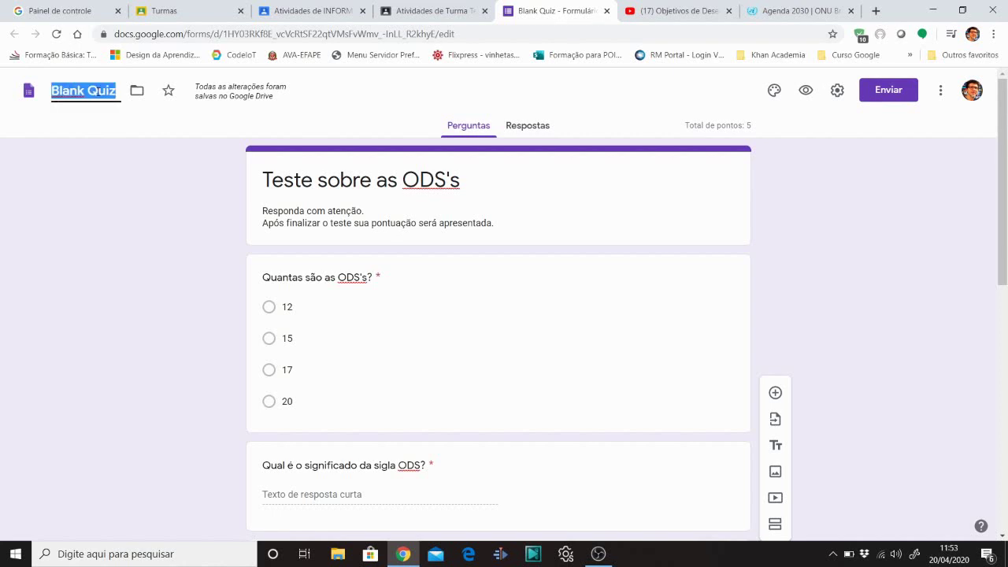
text(O)
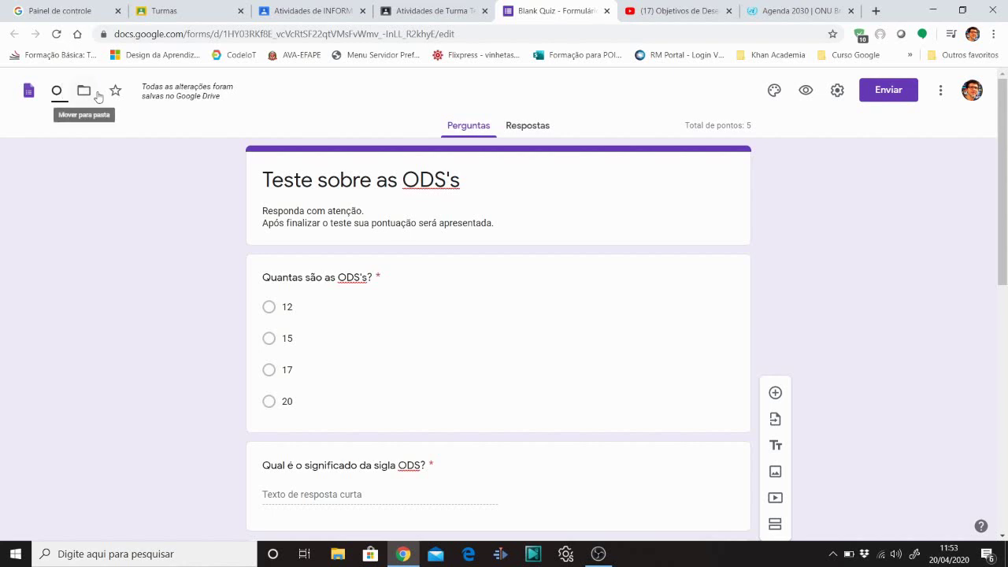
text(DS -)
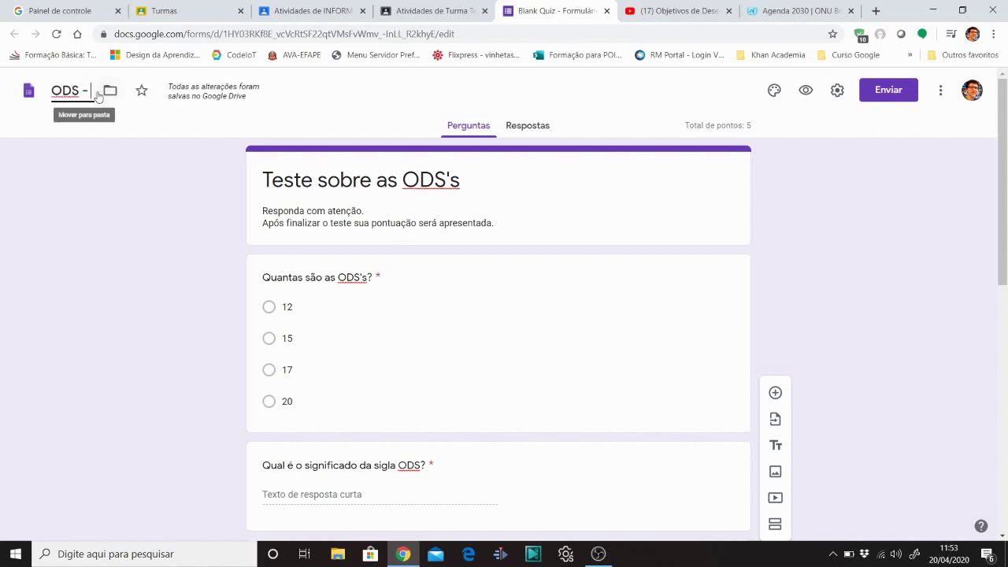
text( Atividade)
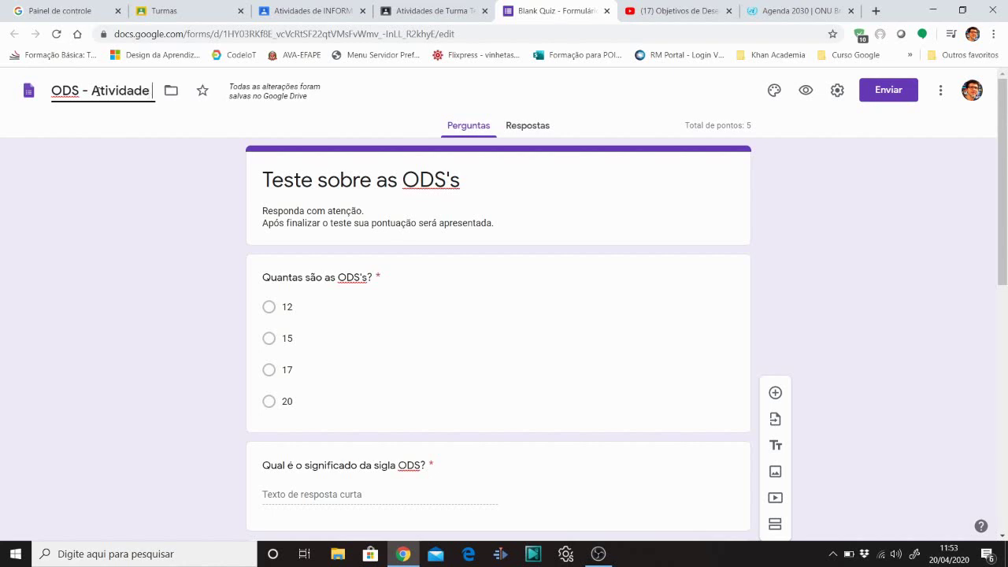
text( 1)
click(58, 244)
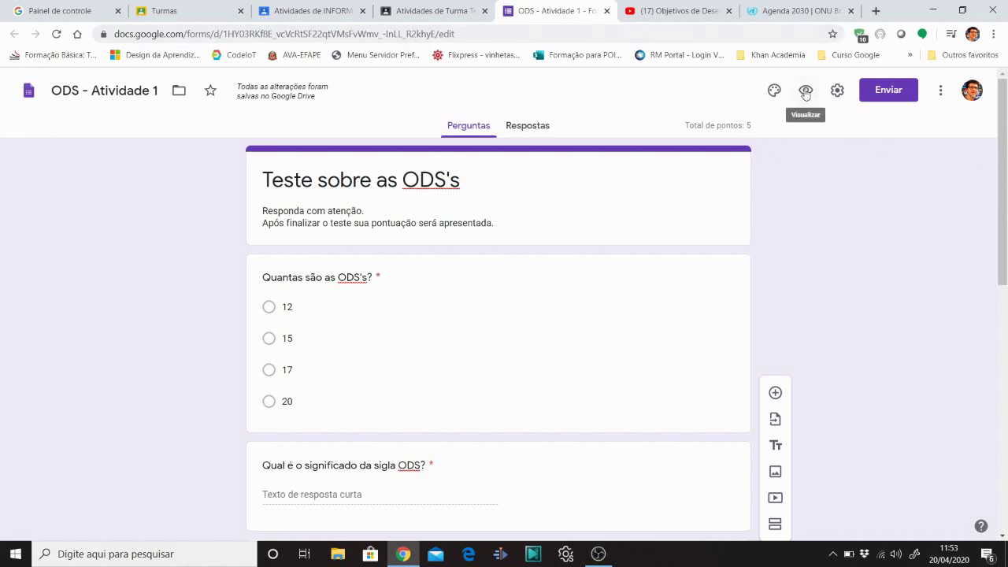
Step: Preview the form as a respondent, look through its items, and choose 17 for the question "Quantas são as ODS's?"
click(805, 93)
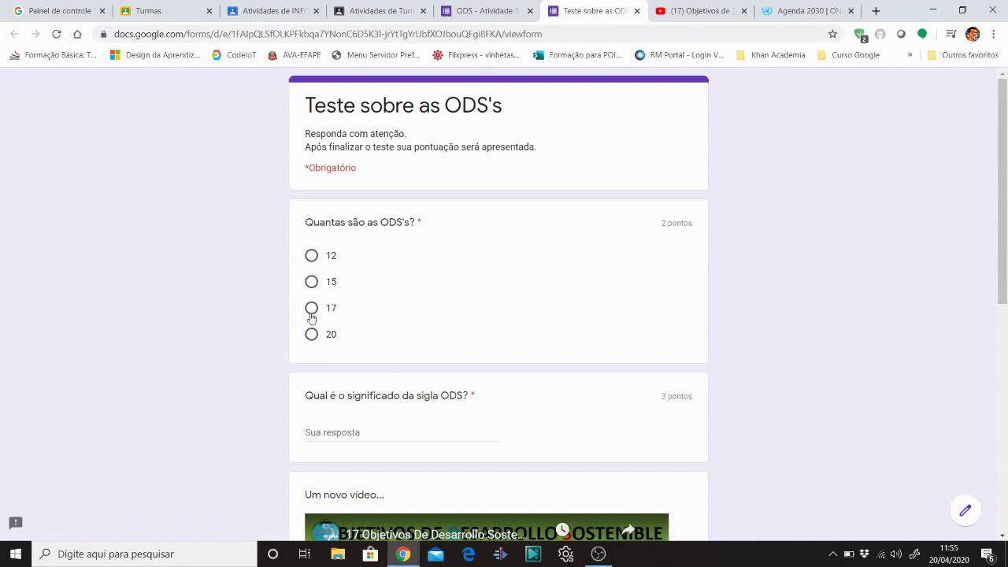
scroll(320, 292, down, 6)
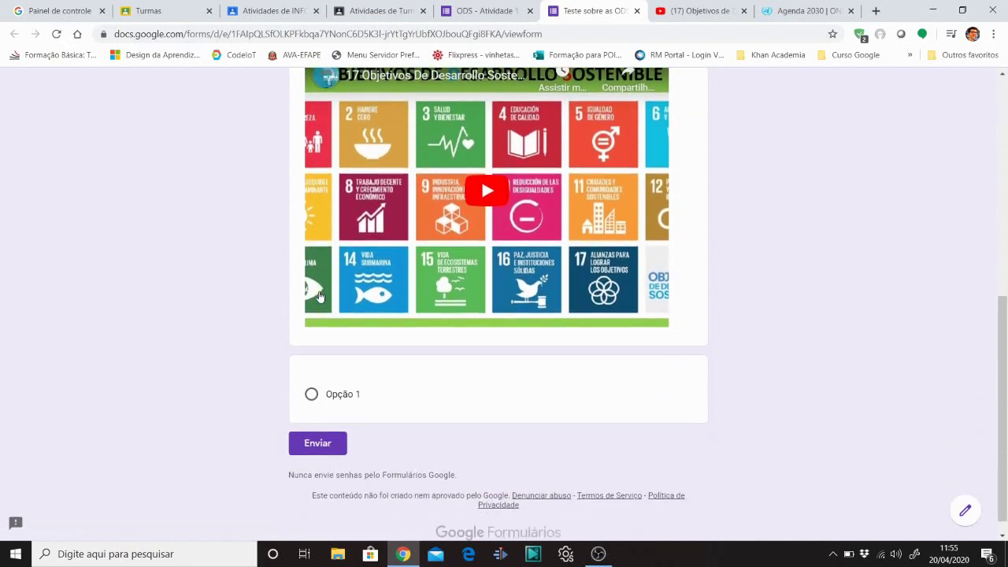
scroll(319, 295, up, 6)
scroll(317, 293, down, 4)
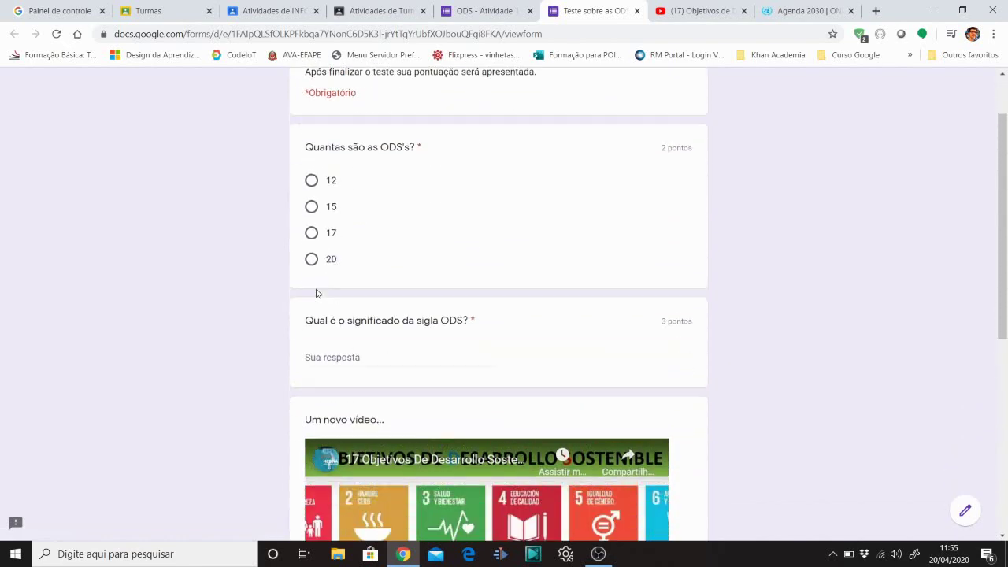
scroll(317, 293, up, 4)
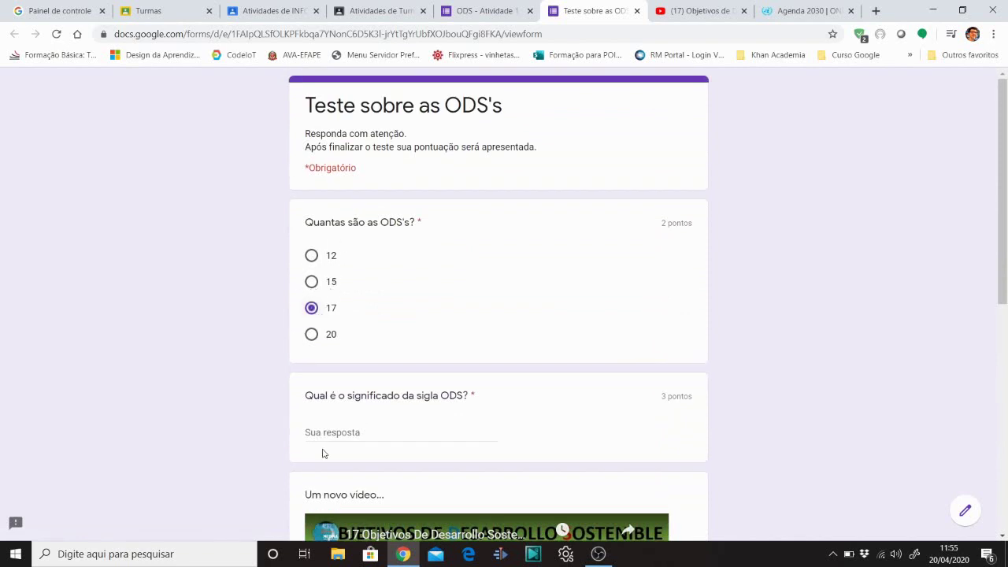
Step: Answer "Qual é o significado da sigla ODS?" with "Objetivos de Desenvolvimento Sustentável" and submit the form
click(344, 433)
text(Objetivos de Dese)
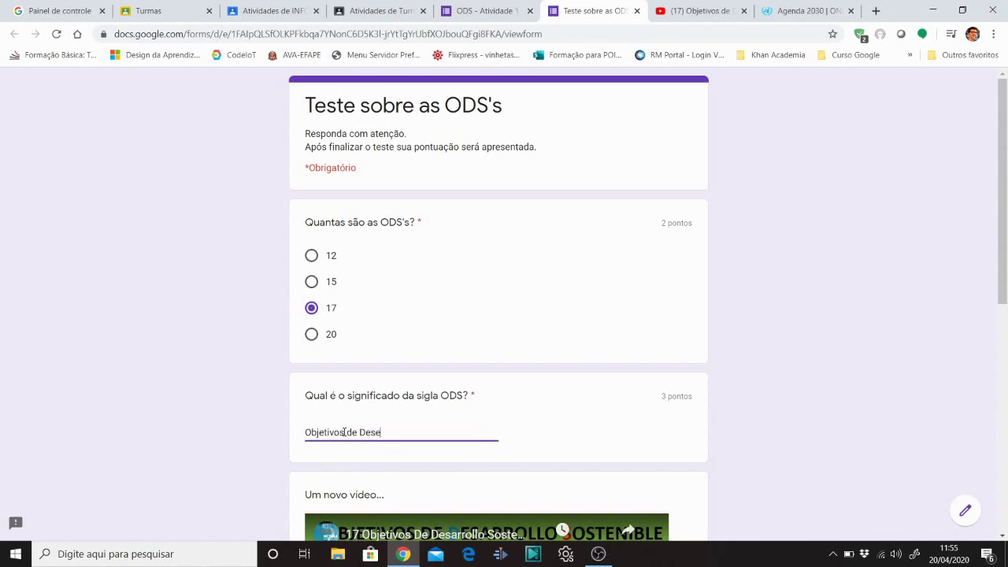
text(nvolvimento Sustentável)
scroll(408, 449, down, 4)
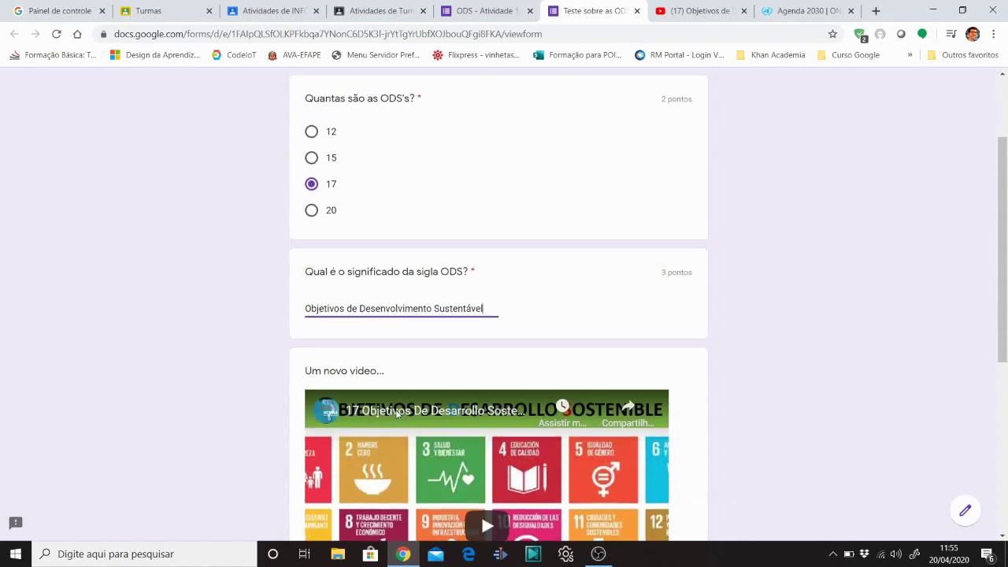
scroll(426, 316, down, 2)
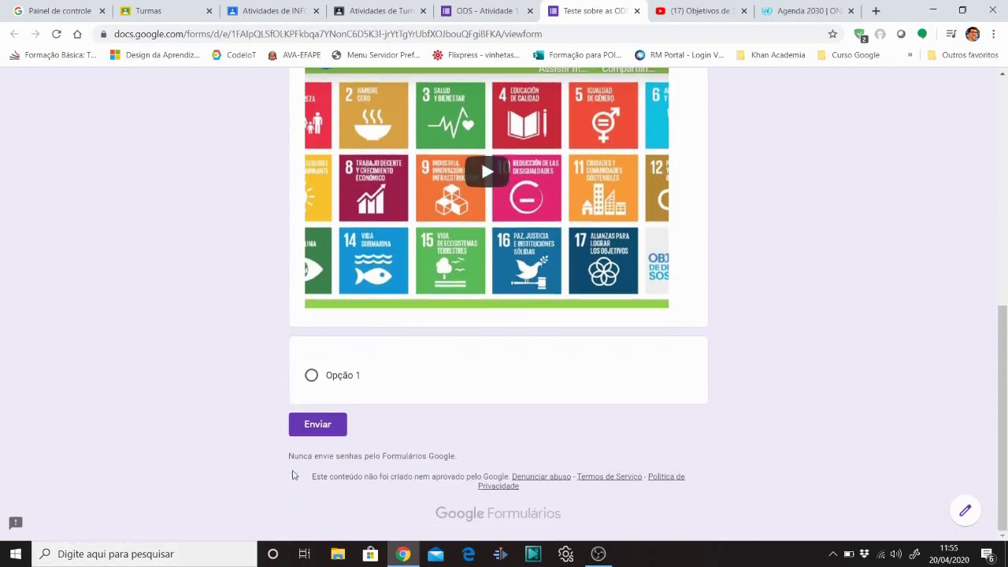
click(323, 430)
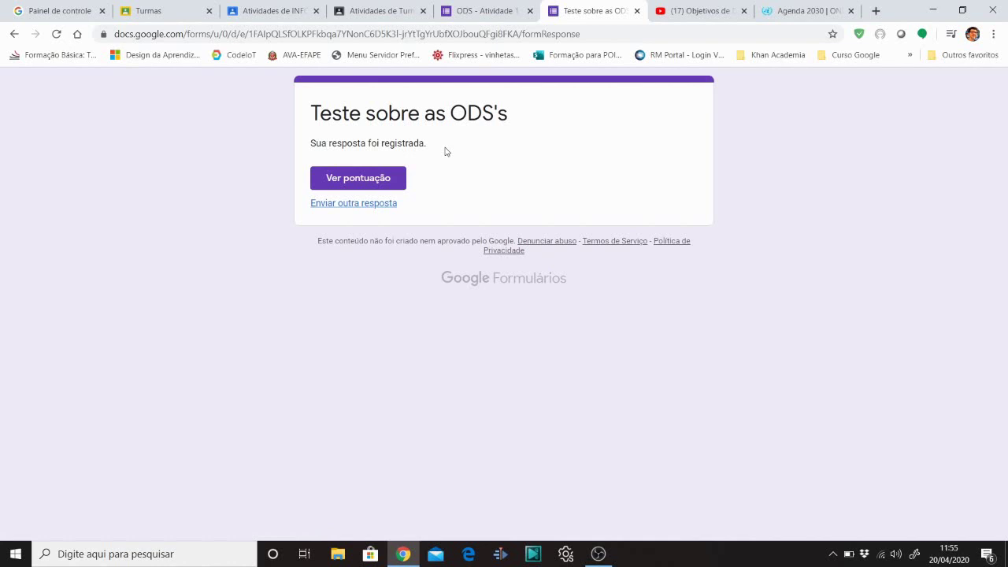
Step: View the score of the submitted quiz and review the correction of each answer
click(385, 182)
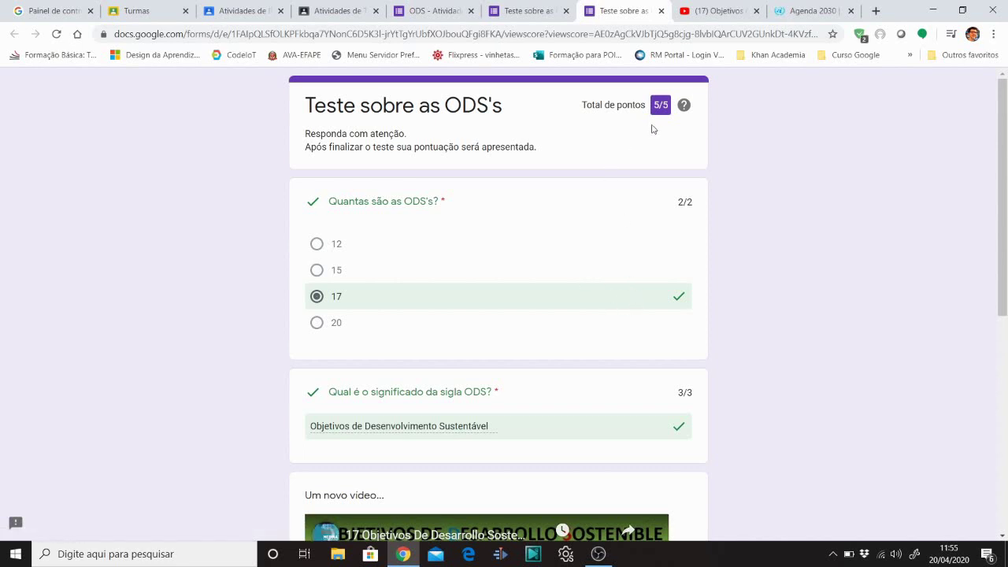
scroll(653, 128, down, 1)
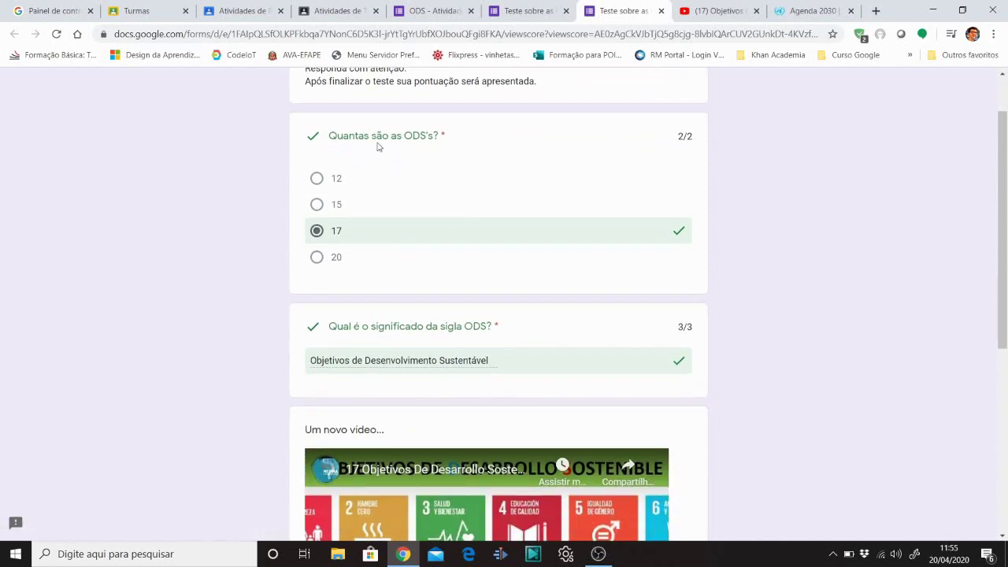
scroll(489, 344, down, 2)
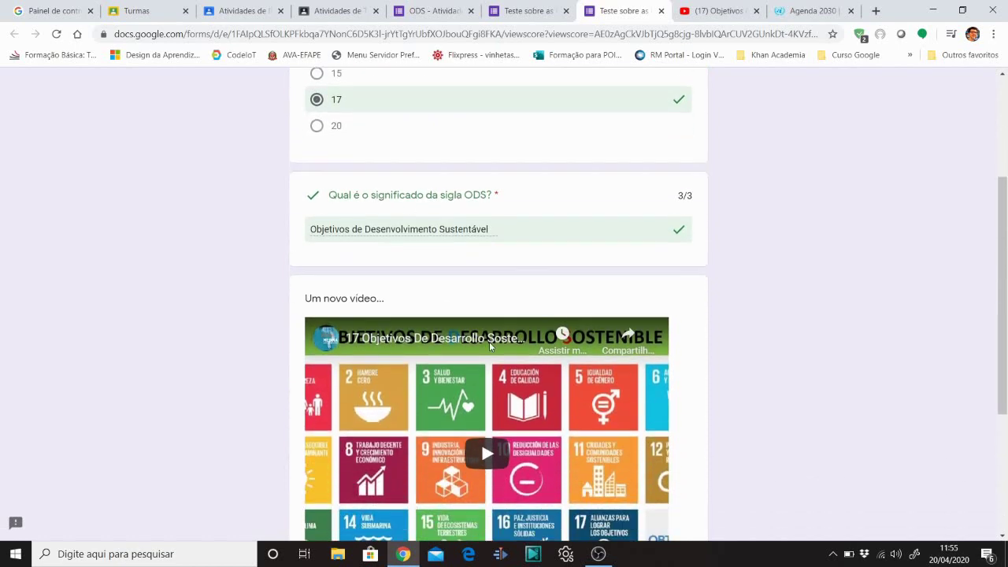
scroll(489, 342, down, 2)
scroll(486, 345, up, 5)
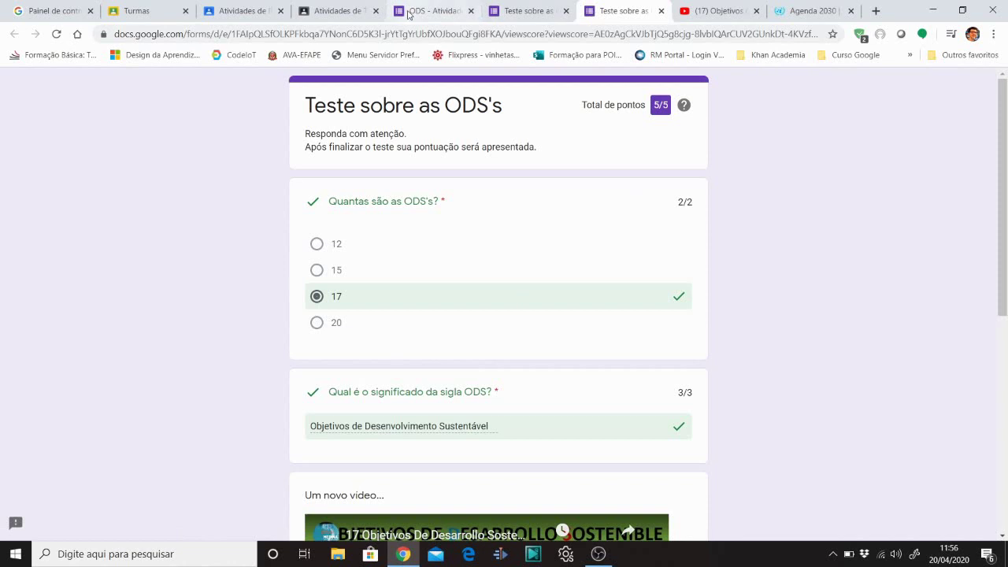
Step: Return to the quiz editor and look at the form's general settings
click(505, 13)
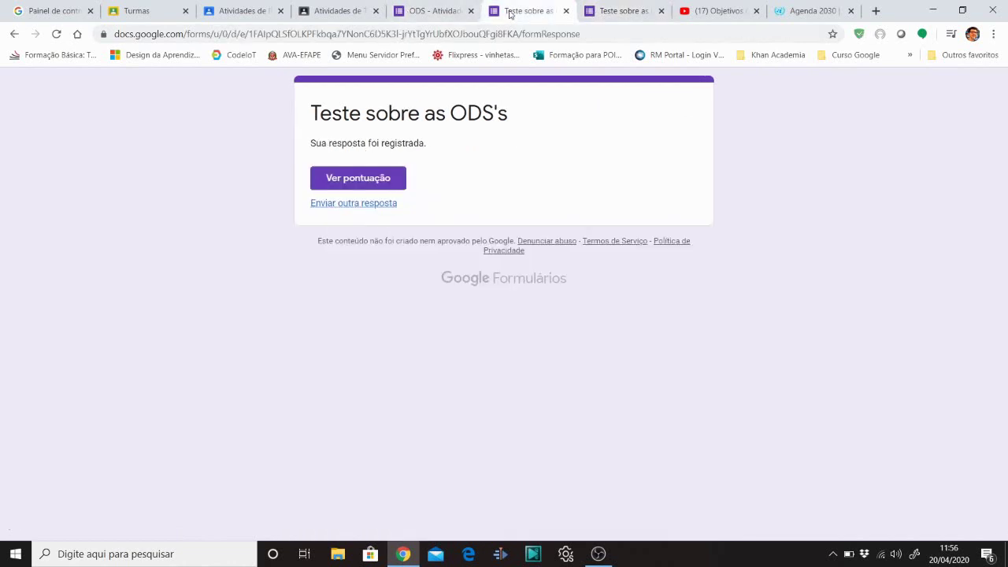
click(433, 11)
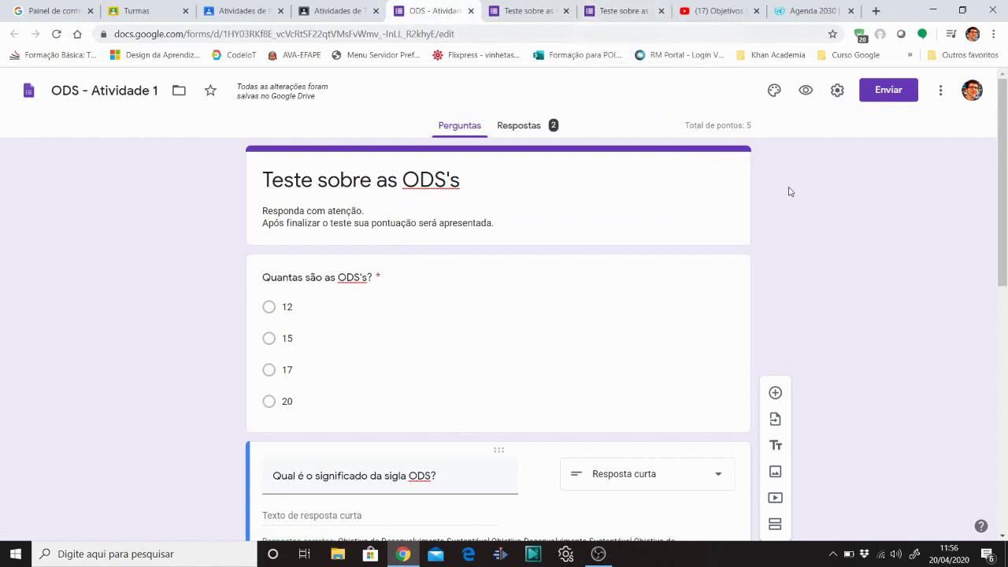
click(837, 92)
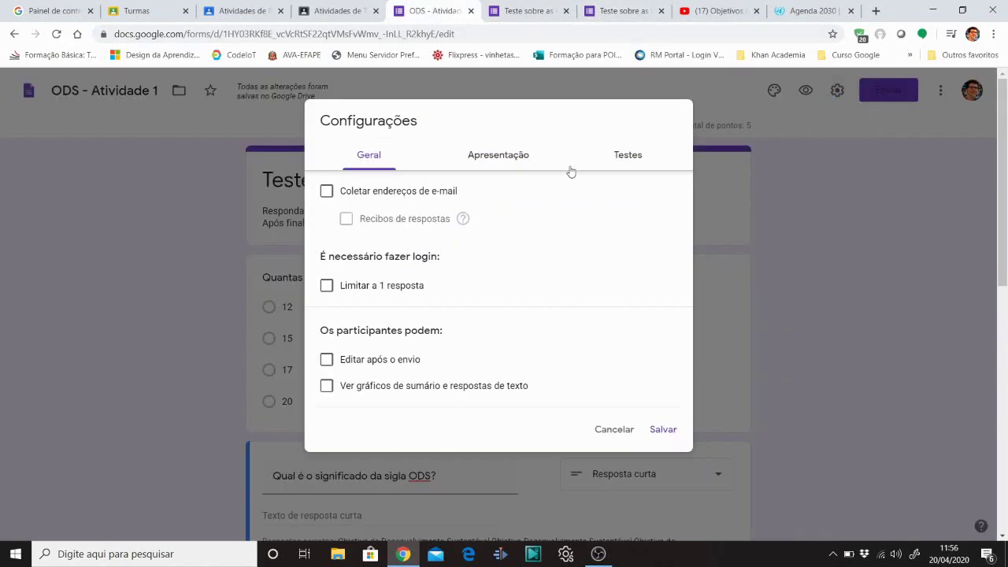
click(608, 430)
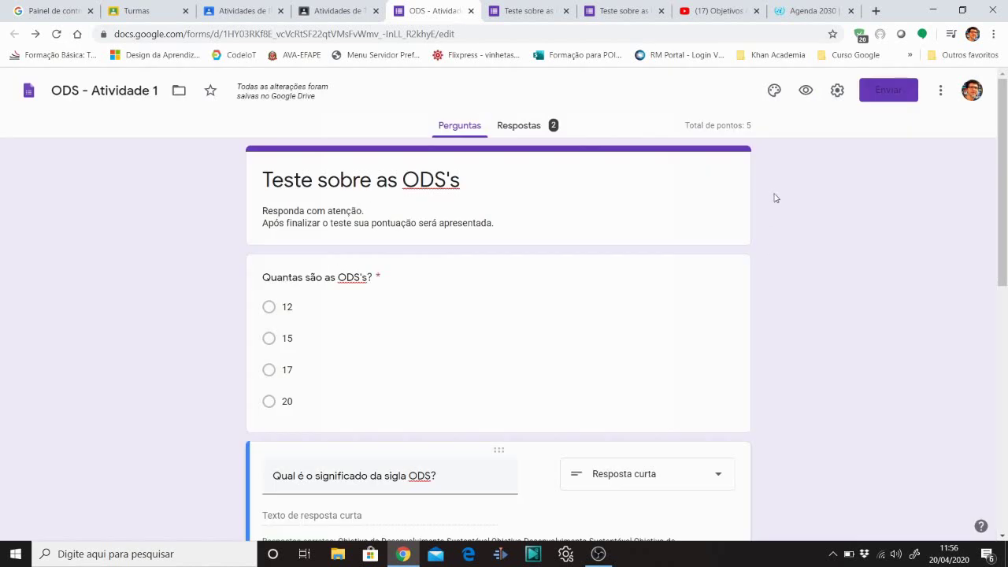
Step: Give the form a header image from the "Trabalho e escola" themes: the open book with heart-shaped pages
click(775, 91)
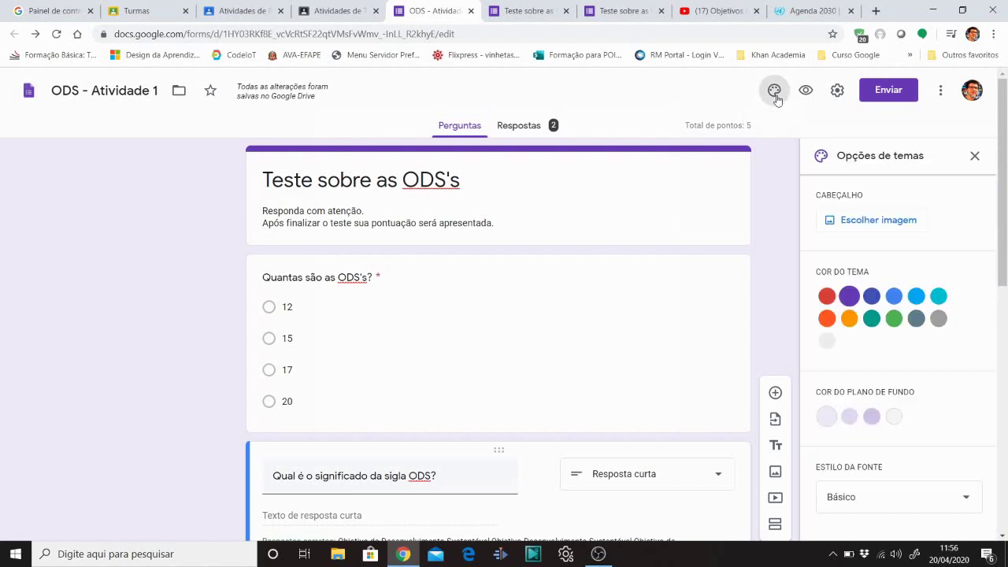
click(858, 228)
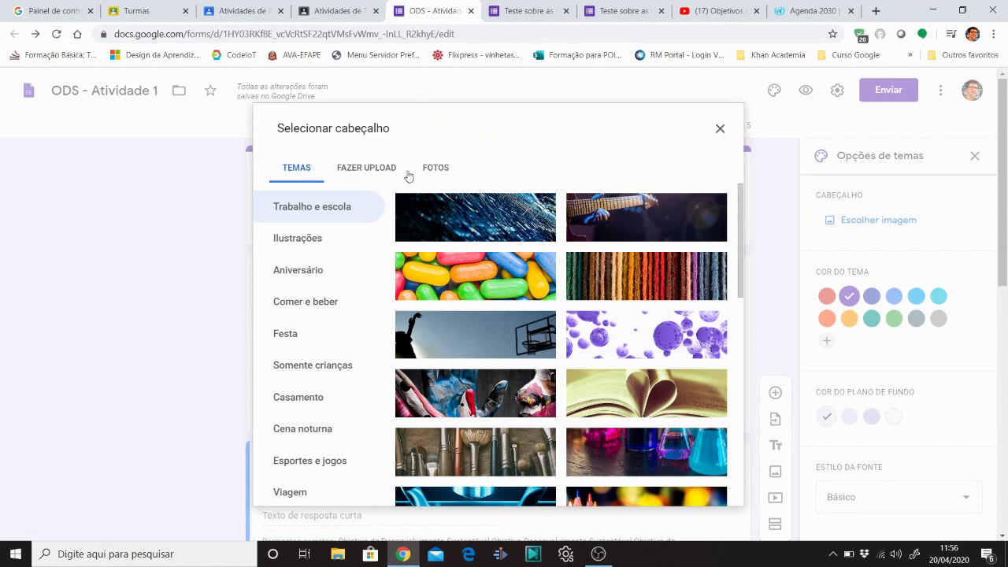
scroll(429, 210, down, 1)
scroll(603, 359, down, 2)
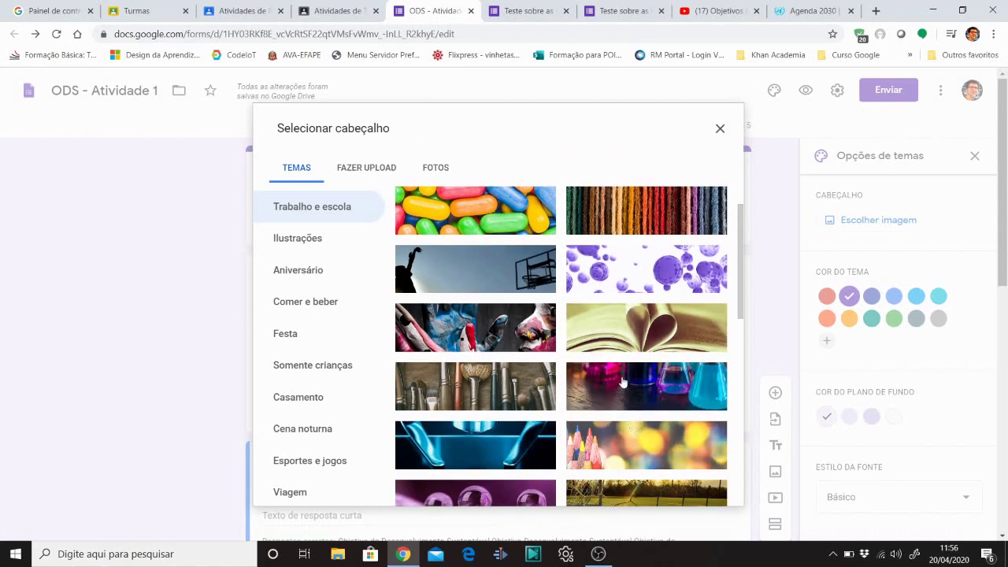
click(631, 321)
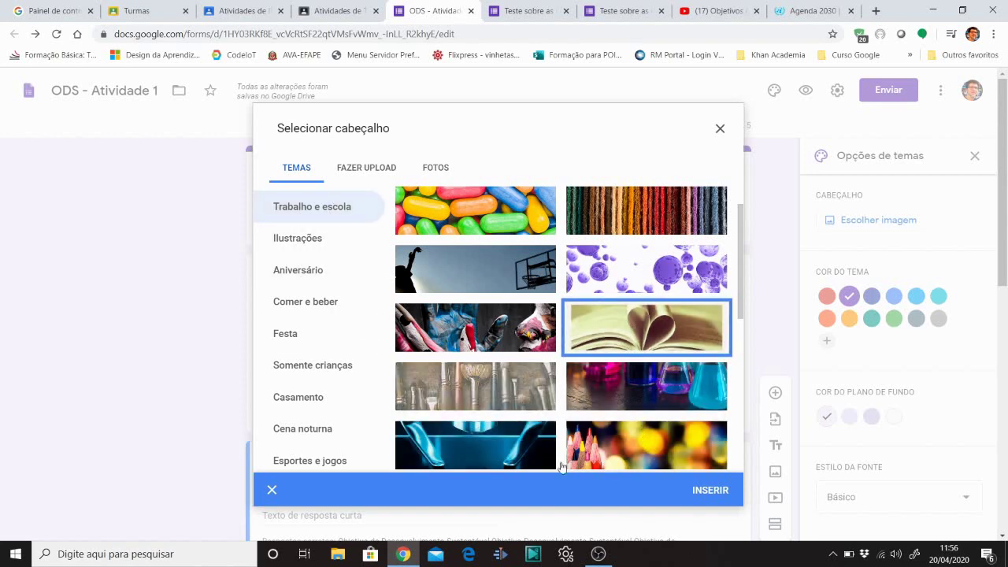
click(693, 490)
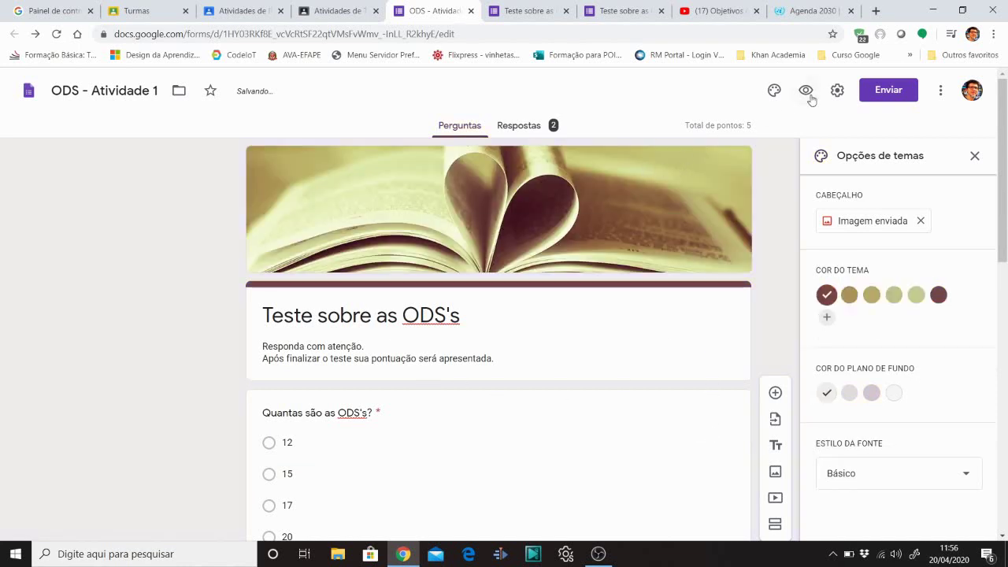
Step: Preview the form as a respondent and look through it with the new header and theme
click(806, 92)
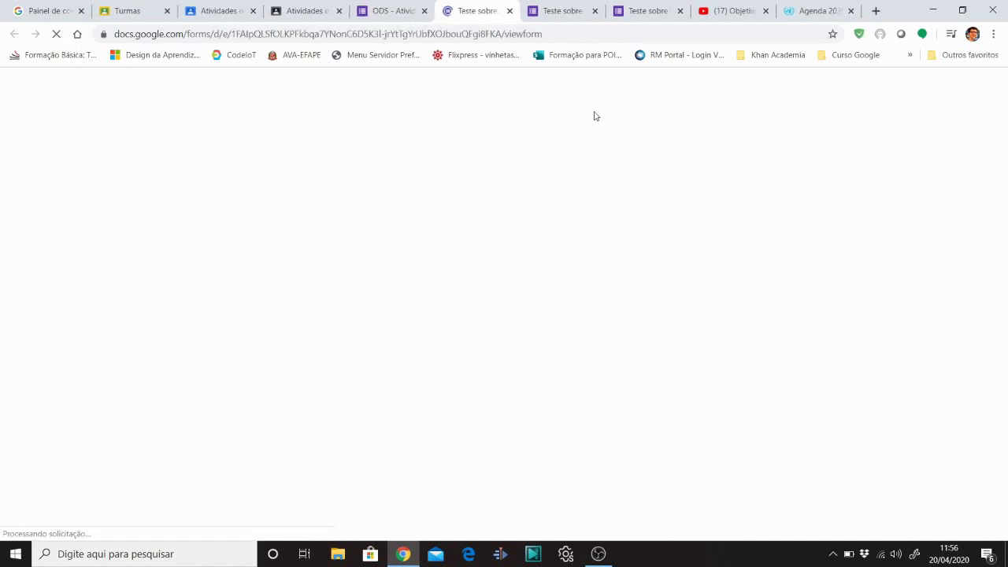
scroll(407, 264, down, 4)
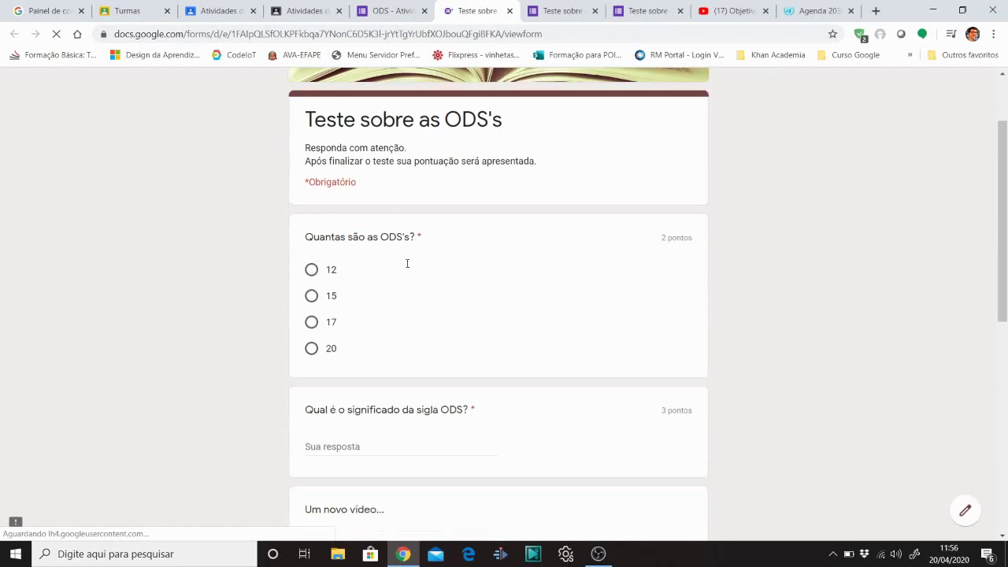
scroll(408, 270, up, 1)
scroll(407, 269, down, 3)
scroll(407, 266, up, 6)
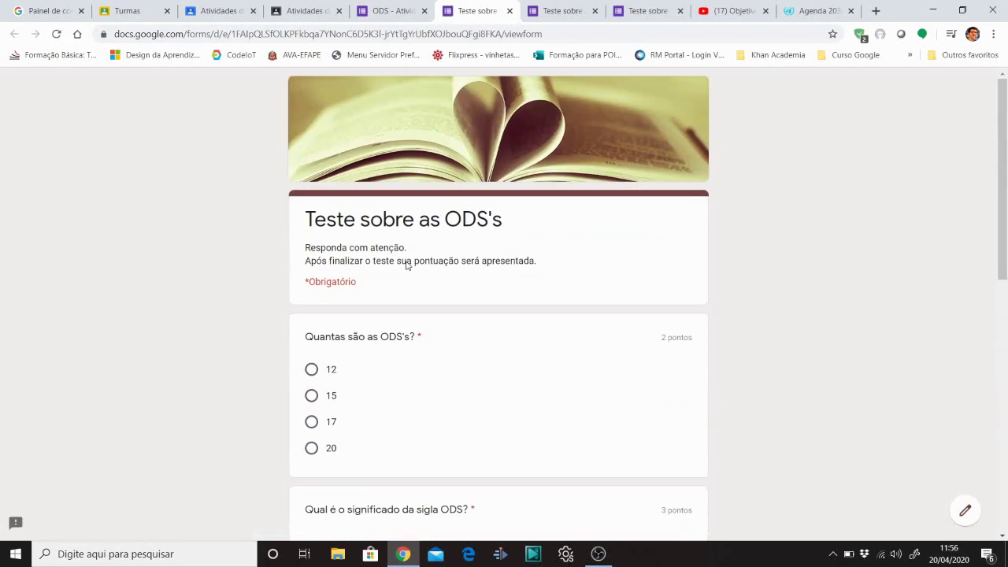
Step: Return to the Google Classroom activity draft "Teste sobre as ODS's" and publish it to the class
click(384, 12)
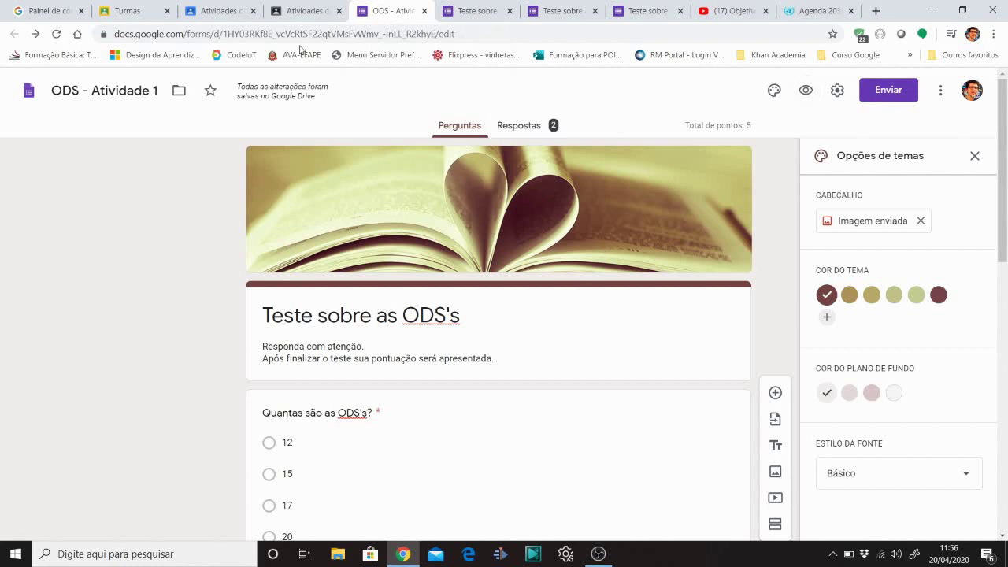
click(304, 20)
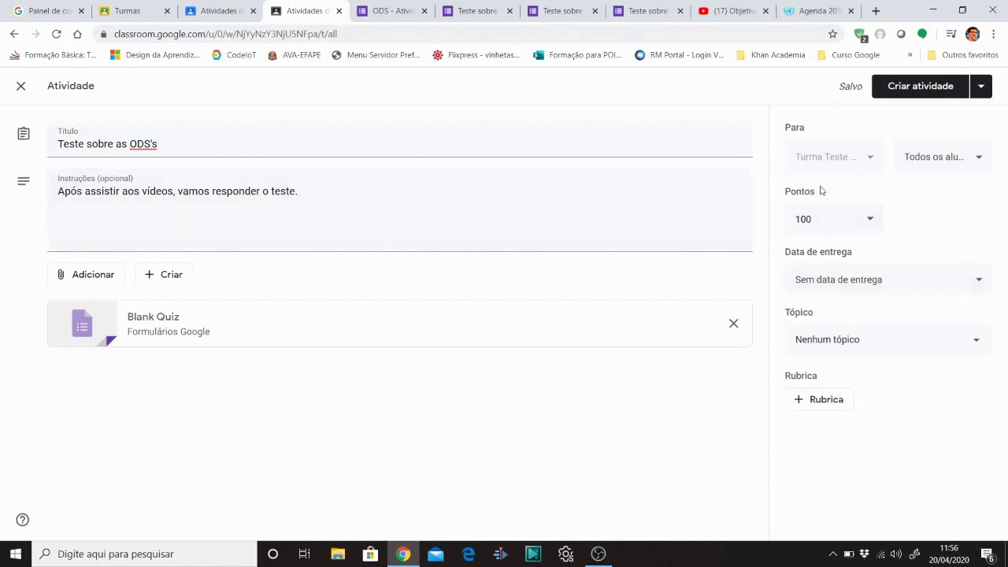
click(923, 87)
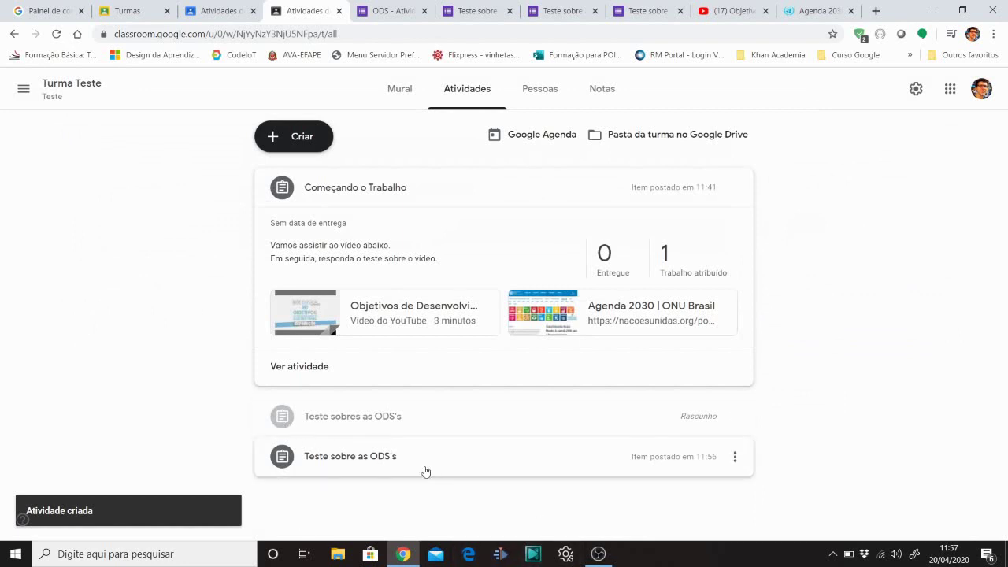
Step: View the form attached to the posted activity "Teste sobre as ODS's", and return to the class to see the item types available for creation
click(359, 462)
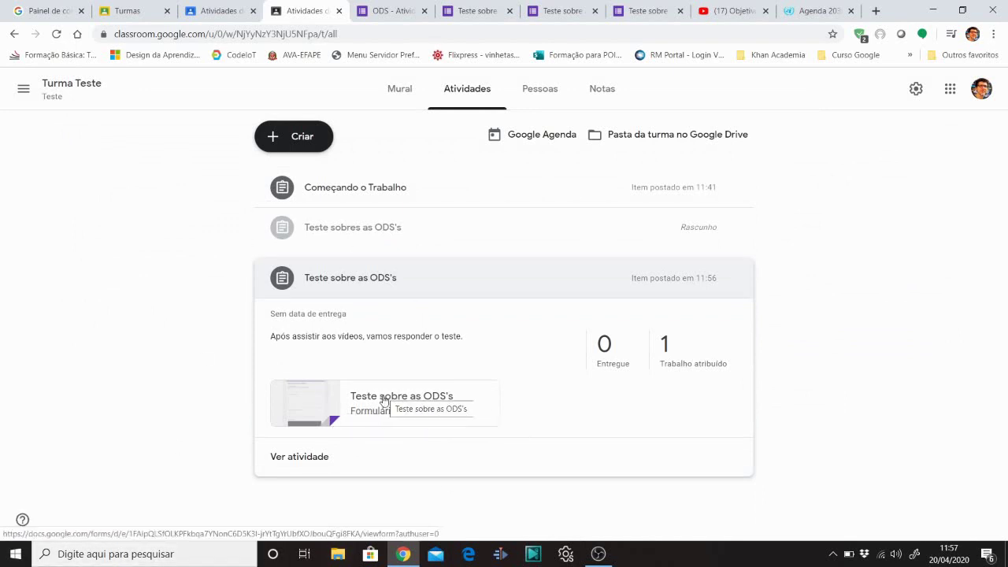
click(383, 396)
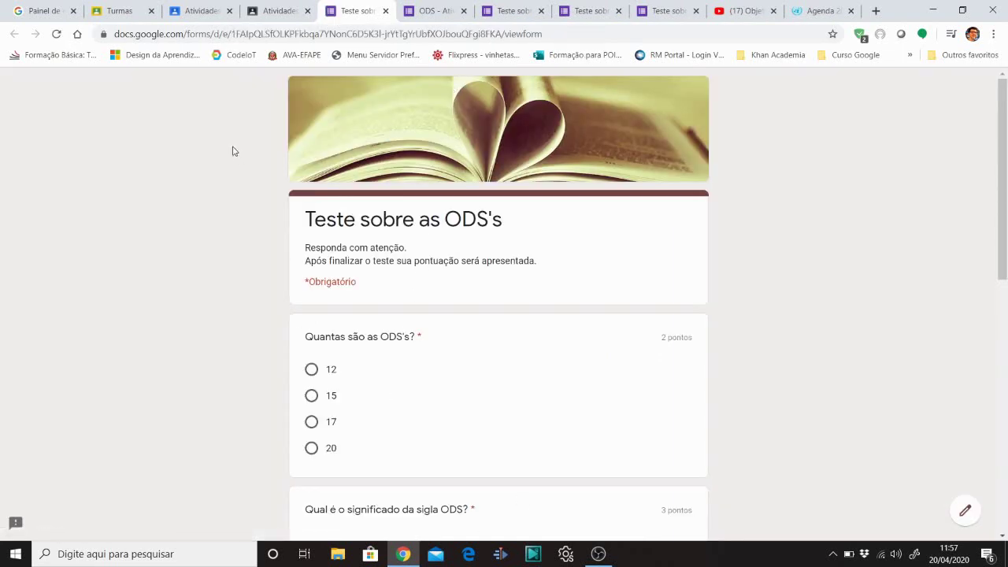
click(275, 10)
click(299, 141)
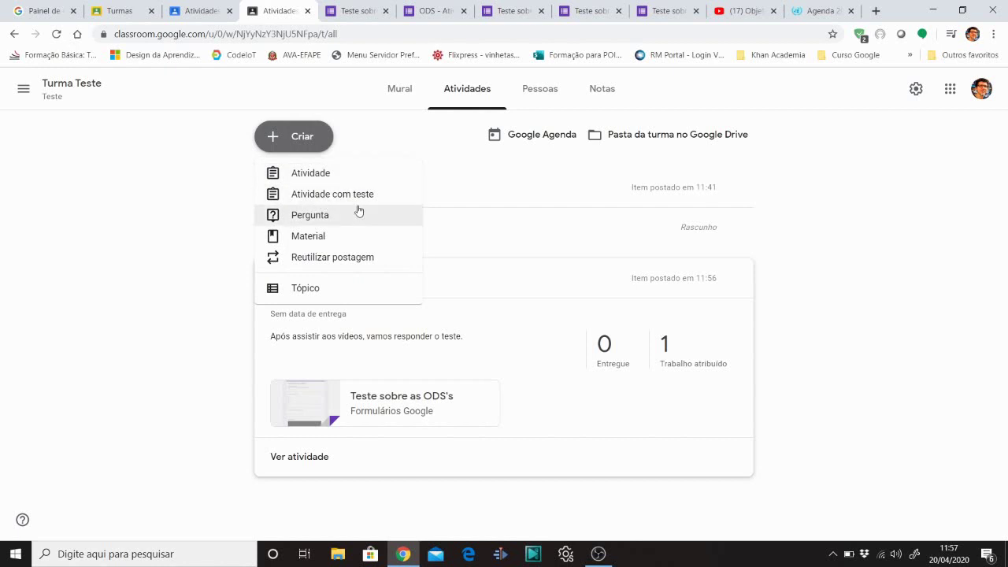
Step: In the INFORMÁTICA EDUCATIVA class, close the blank activity and open the student responses to "Eu e a Tecnologias - Perguntas"
click(196, 19)
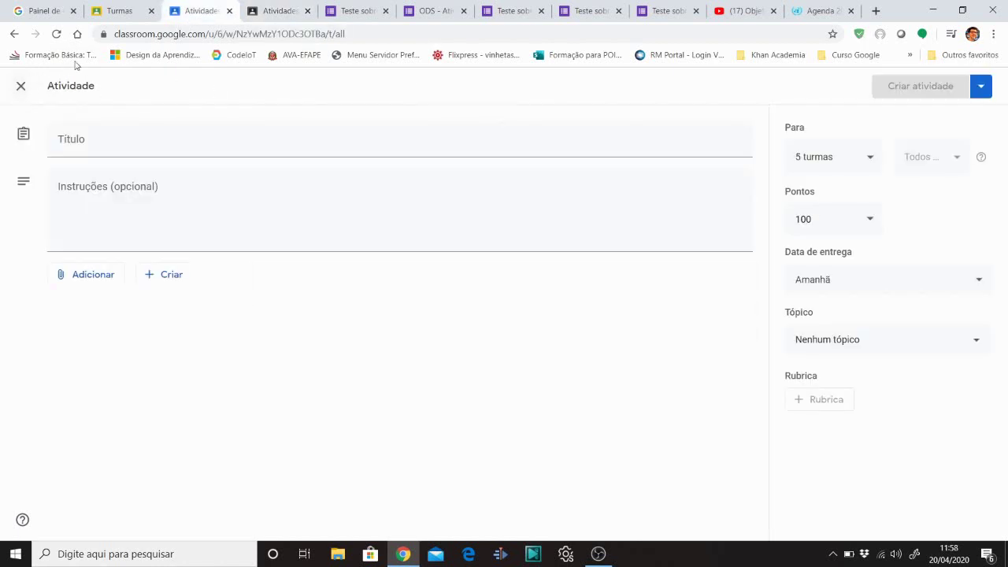
click(33, 91)
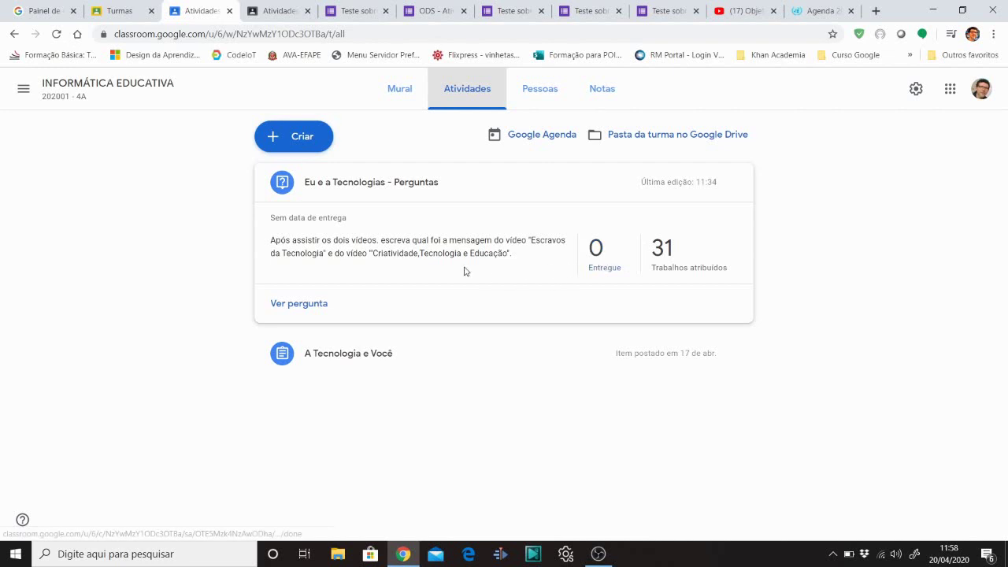
click(296, 310)
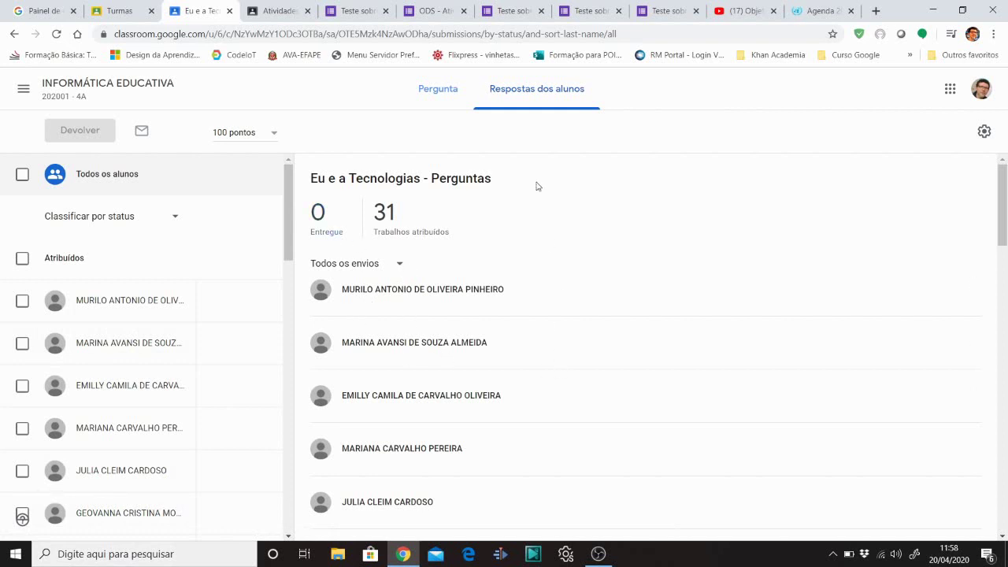
Step: Sort the students by first name and look through their submissions to the question
click(163, 227)
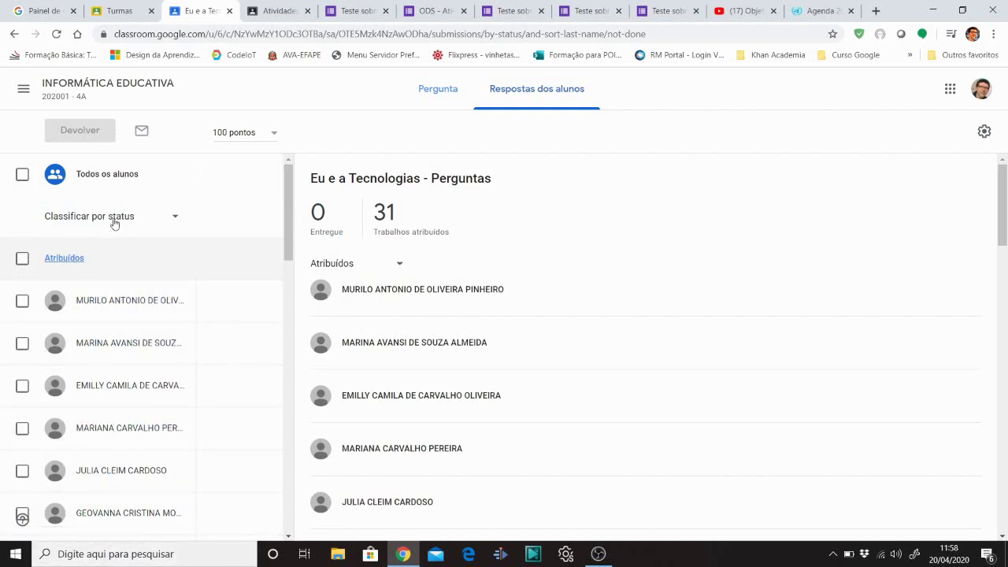
click(176, 225)
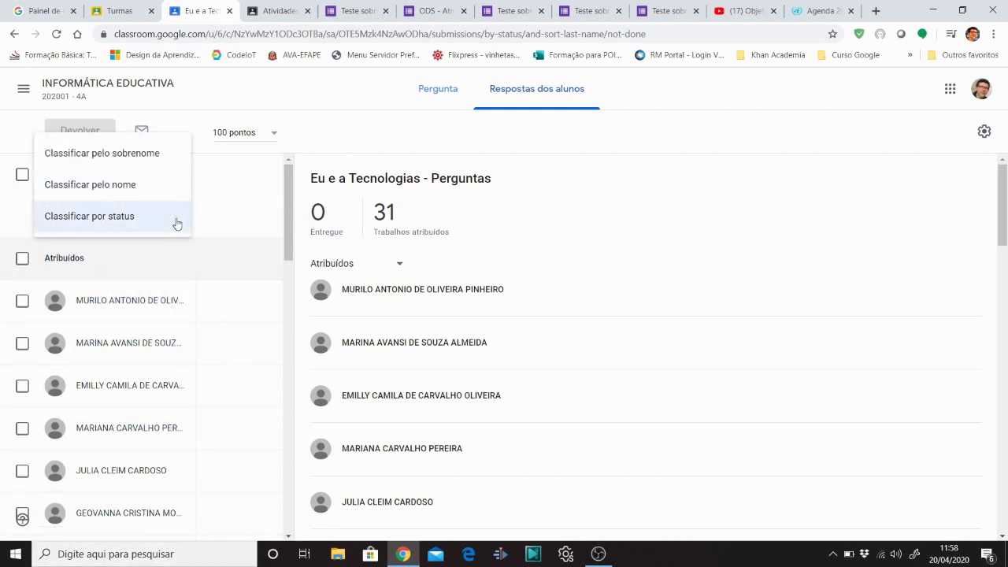
click(144, 193)
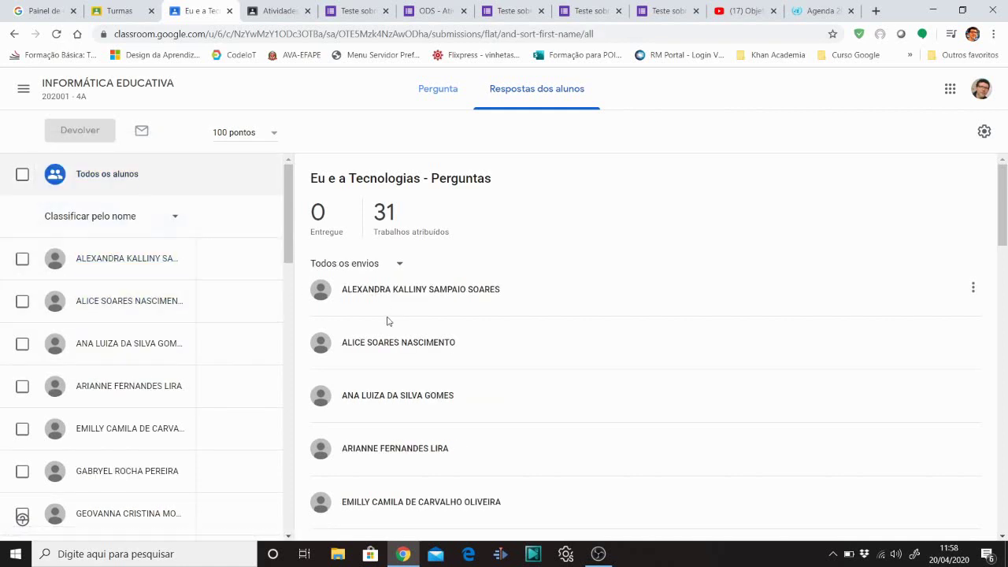
scroll(378, 323, down, 5)
scroll(113, 309, down, 3)
scroll(112, 316, up, 3)
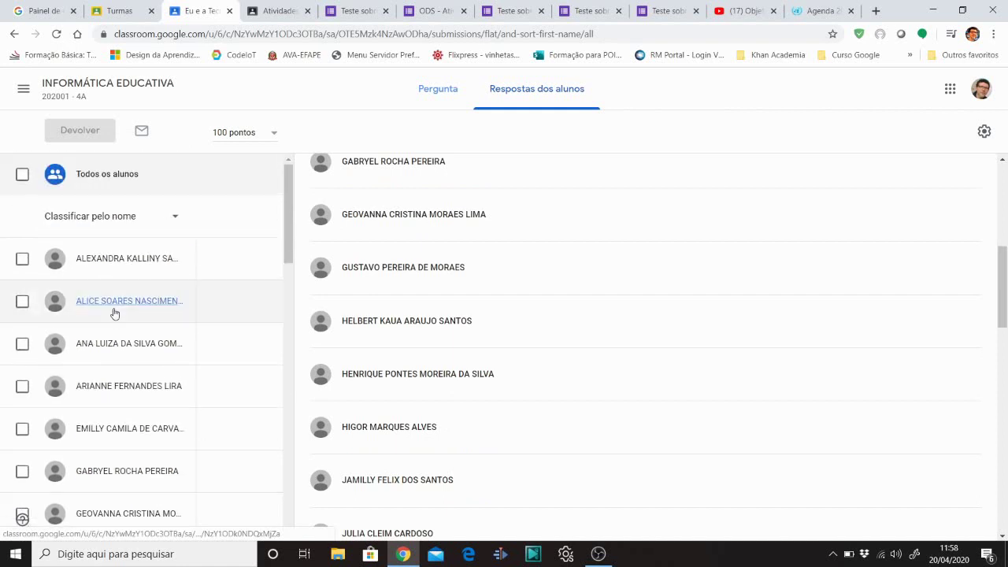